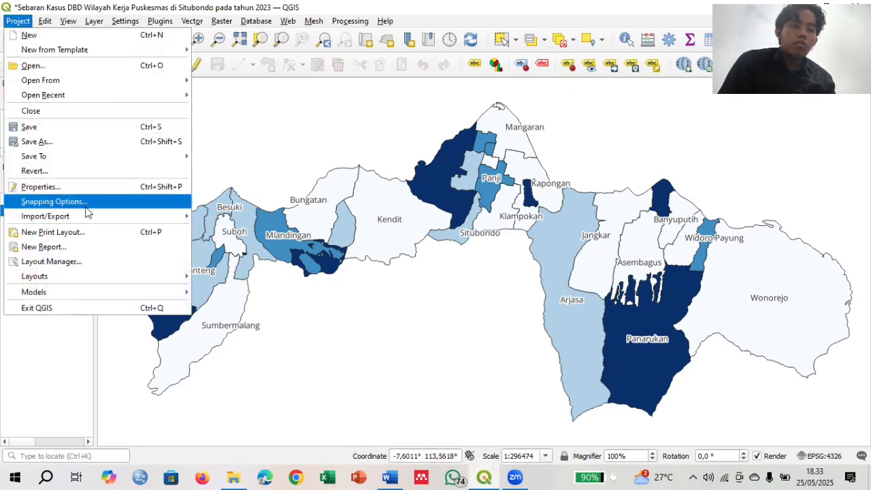
Create a new print layout titled "PPETA SEBARAN KASUS DBD SITUBONDO TAHUN 2023".
click(91, 233)
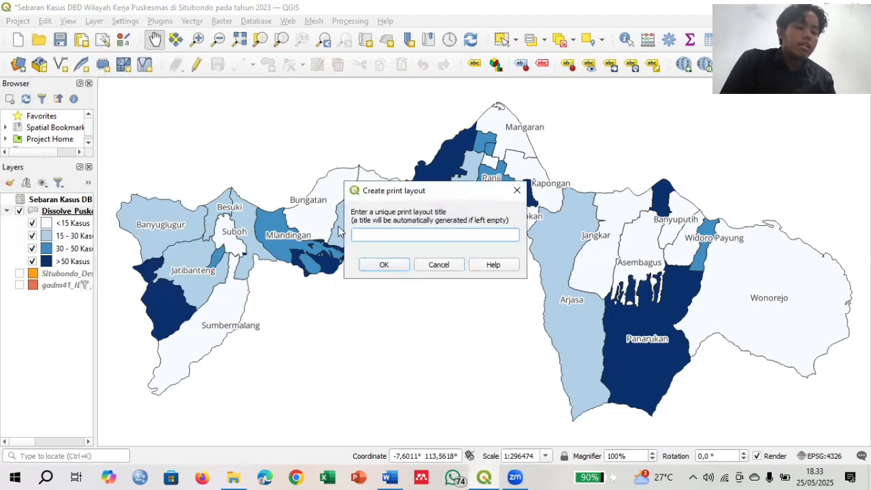
text(PPETA)
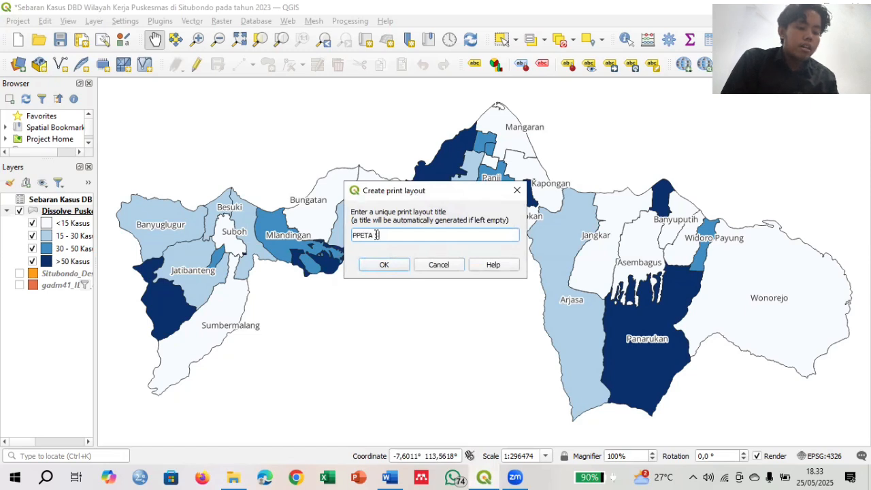
text( SEBARAN )
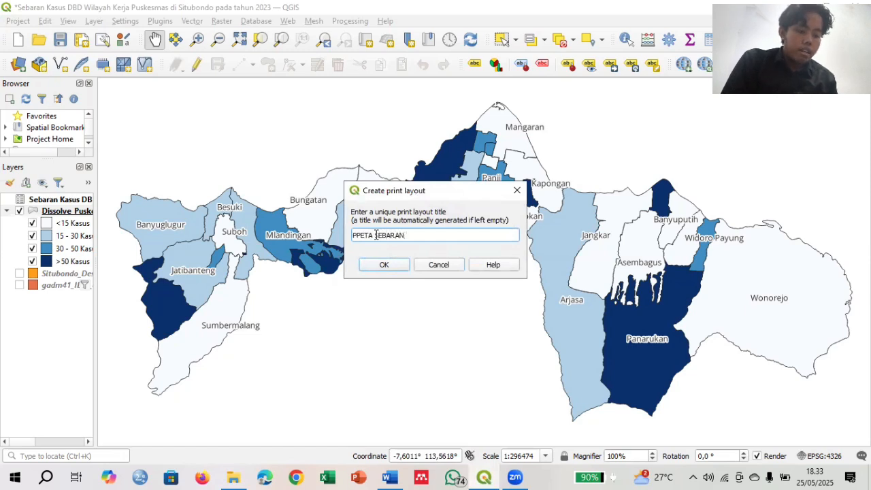
text(KASUS DBD)
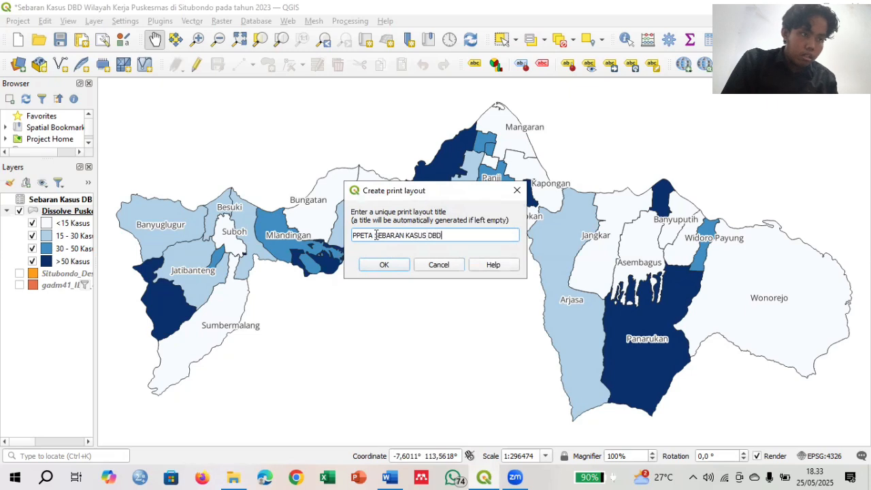
text( SIT)
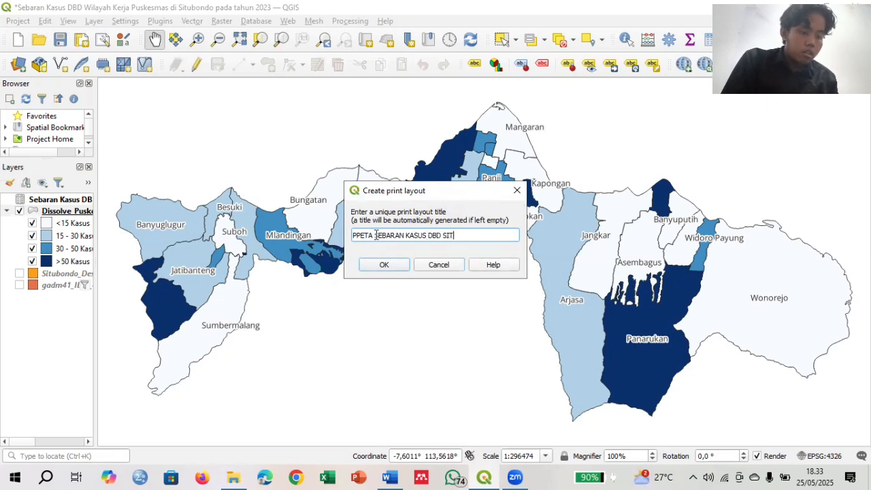
text(UBONDO )
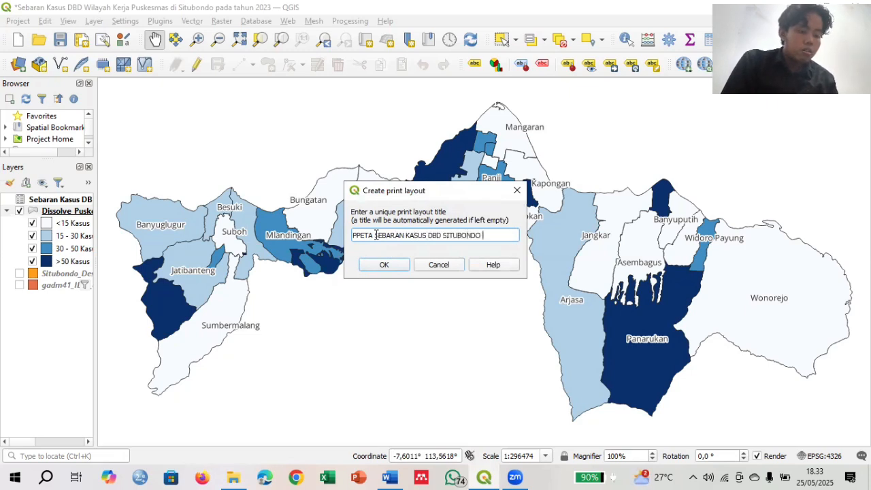
text(TAHUN )
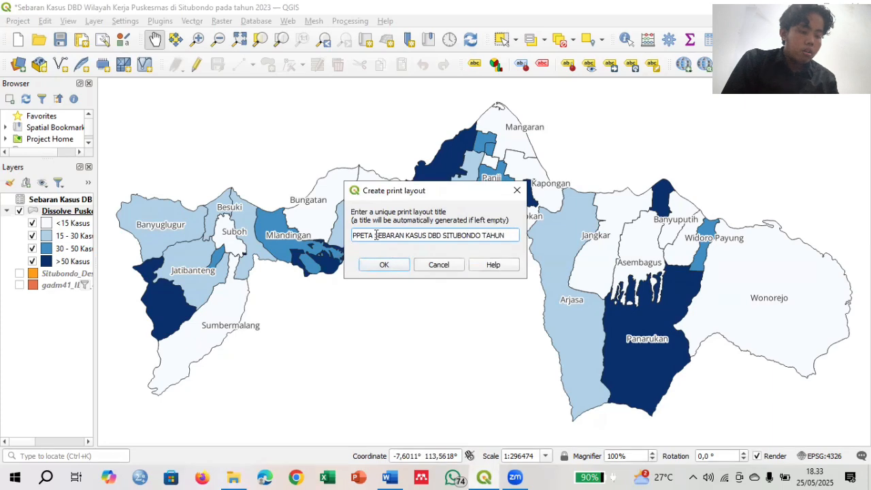
text(2023)
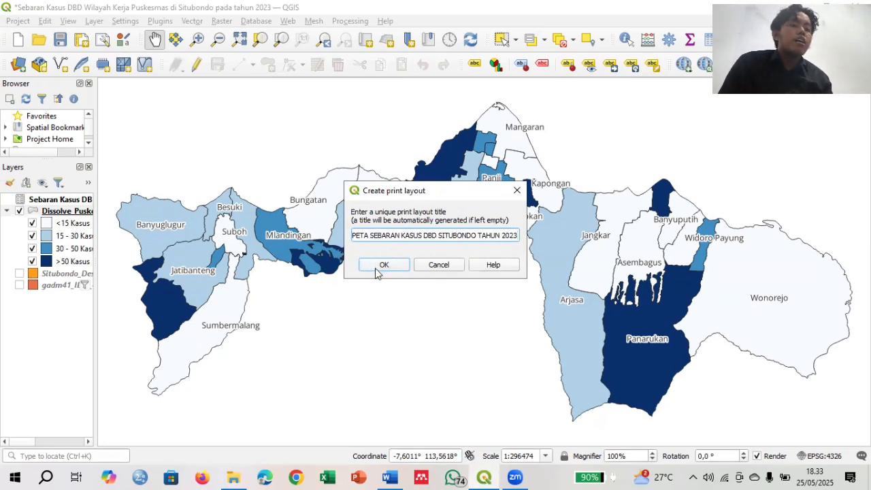
click(379, 265)
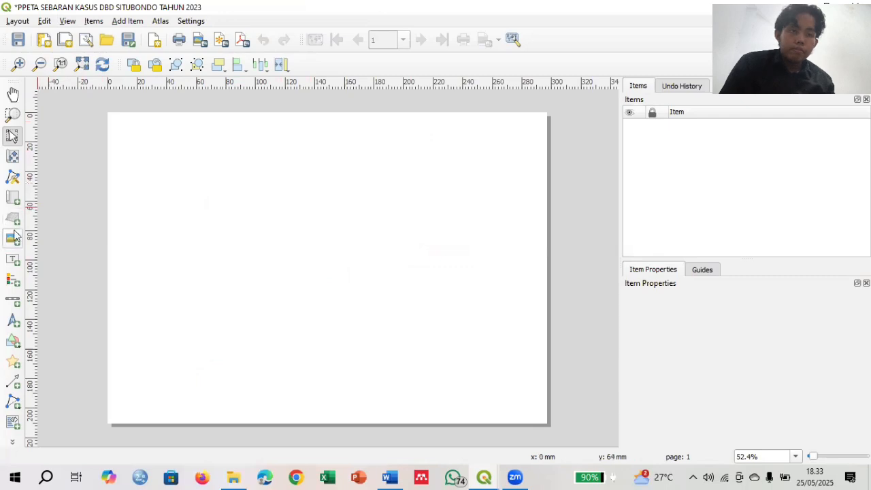
Add a map about 196 by 148 mm to the lower-left part of the layout page.
click(13, 197)
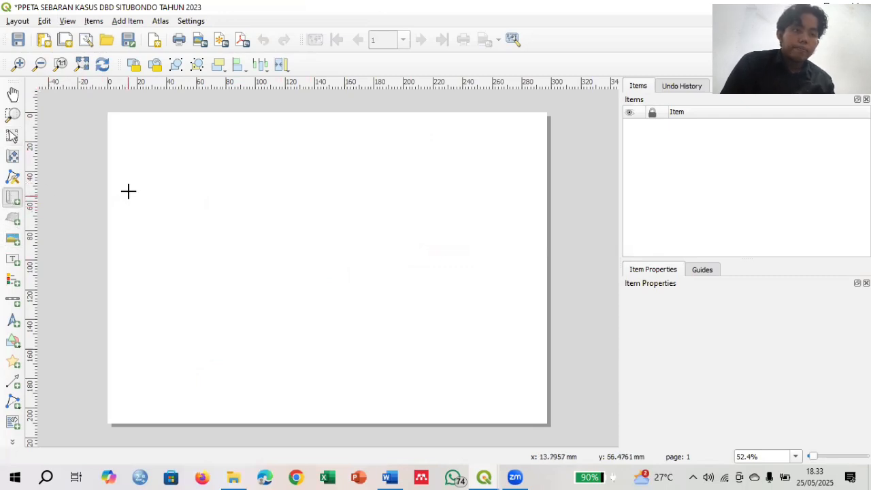
mouse_move(127, 180)
mouse_down()
mouse_move(453, 418)
mouse_move(442, 387)
mouse_move(461, 394)
mouse_move(417, 400)
mouse_up()
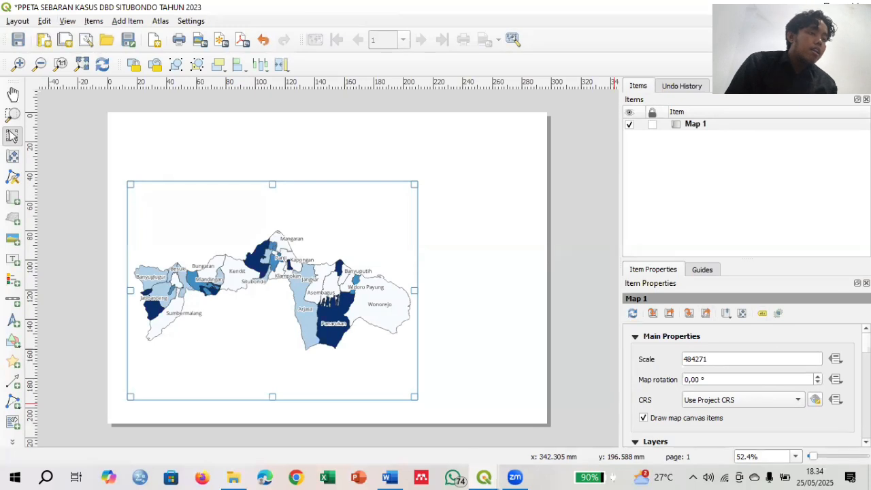
Try a scale of 384271 for the map and set it back to 484271.
scroll(745, 384, down, 1)
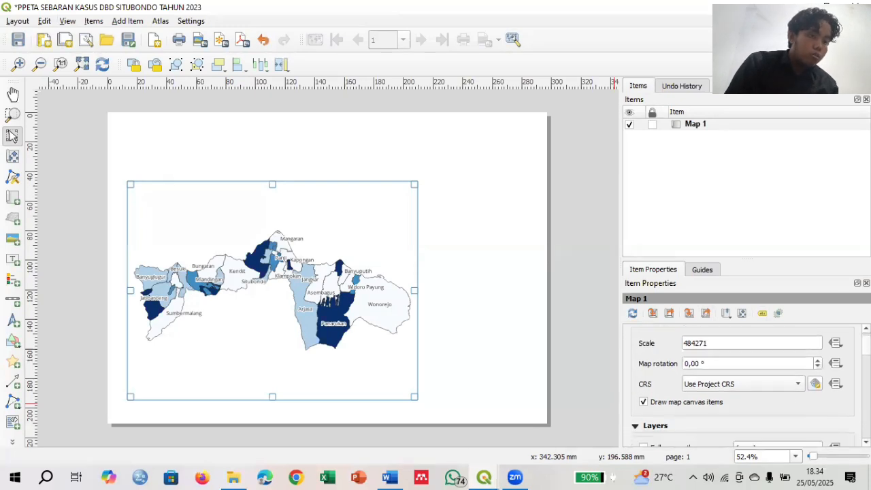
click(688, 343)
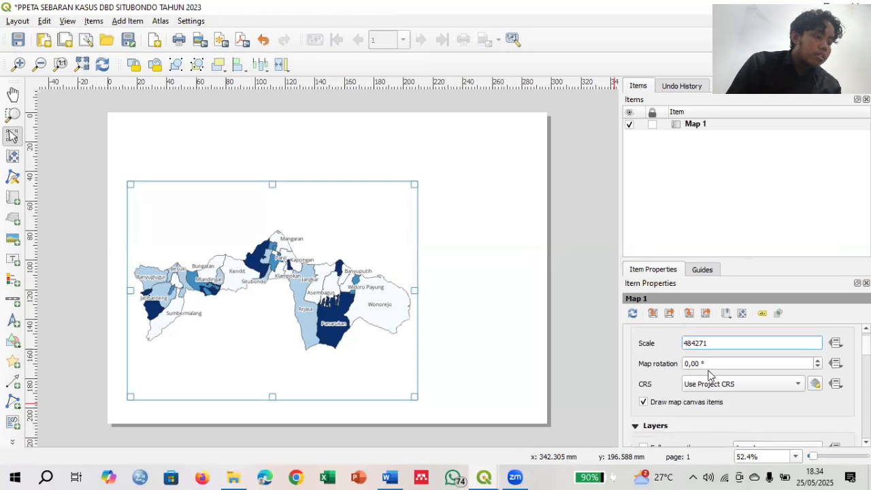
key(BackSpace)
text(3)
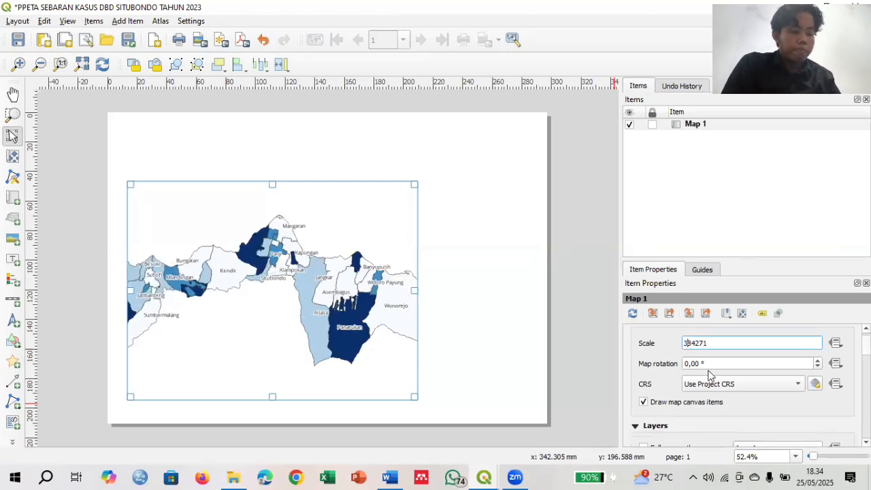
key(BackSpace)
text(4)
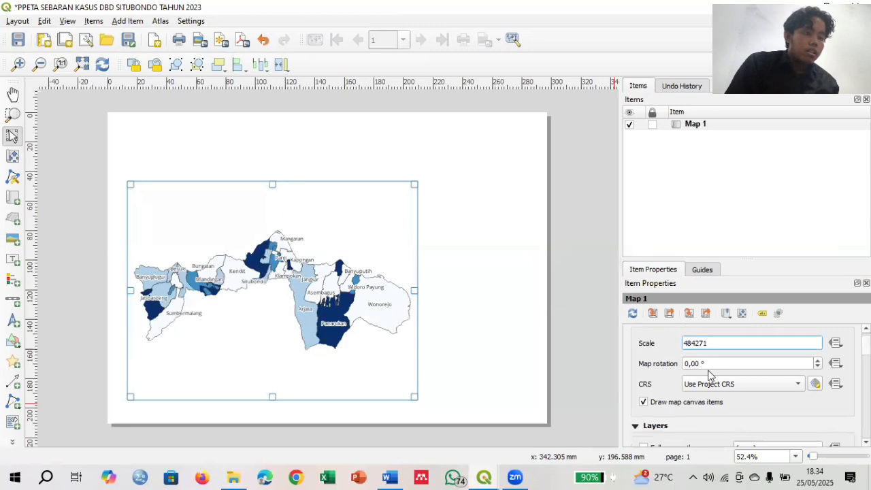
Enable the frame around the map and deselect the map.
scroll(742, 381, down, 10)
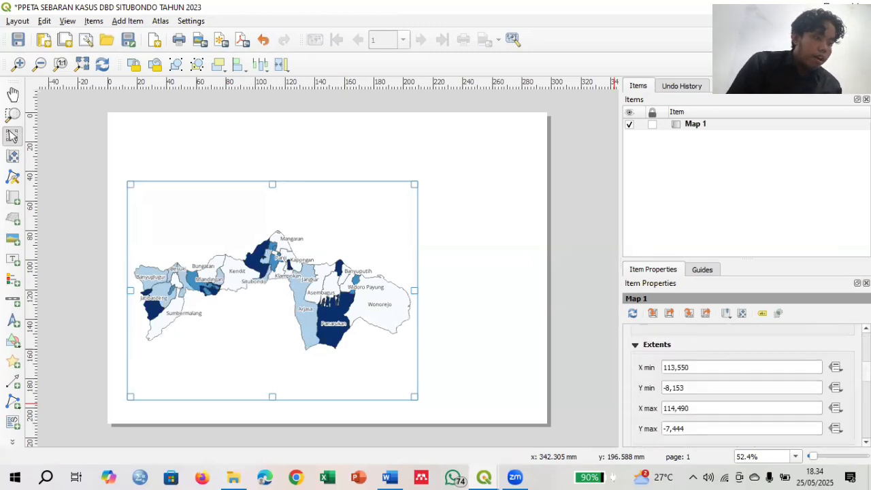
scroll(816, 407, up, 3)
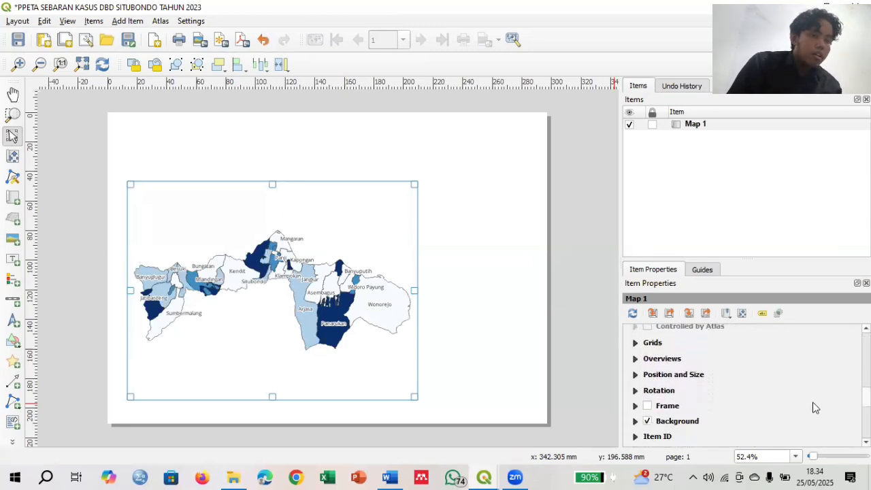
click(647, 406)
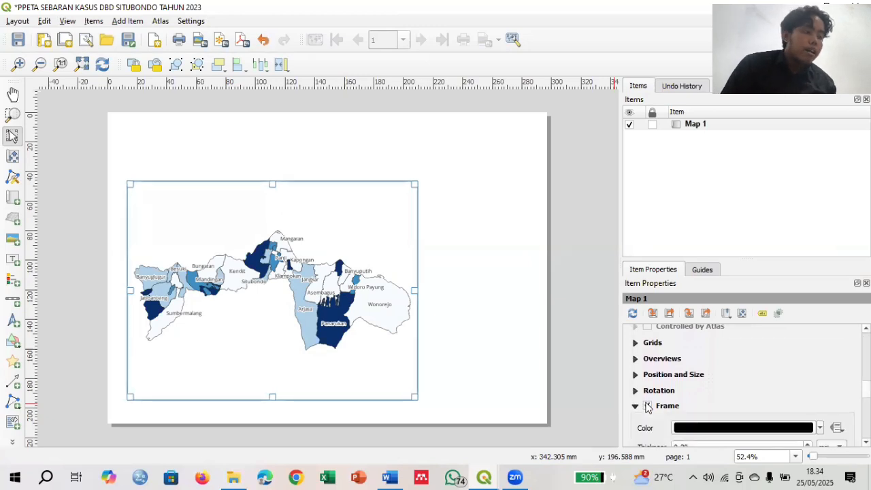
click(496, 293)
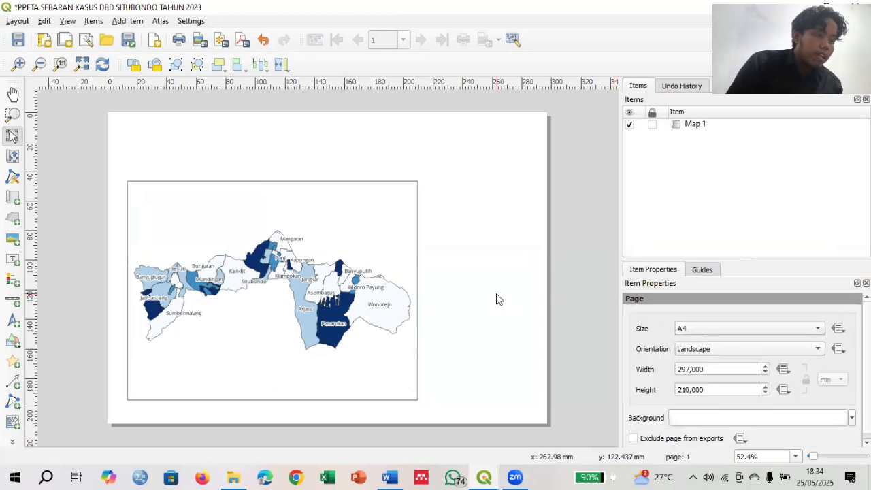
Select the map on the page and add a grid to it.
click(386, 338)
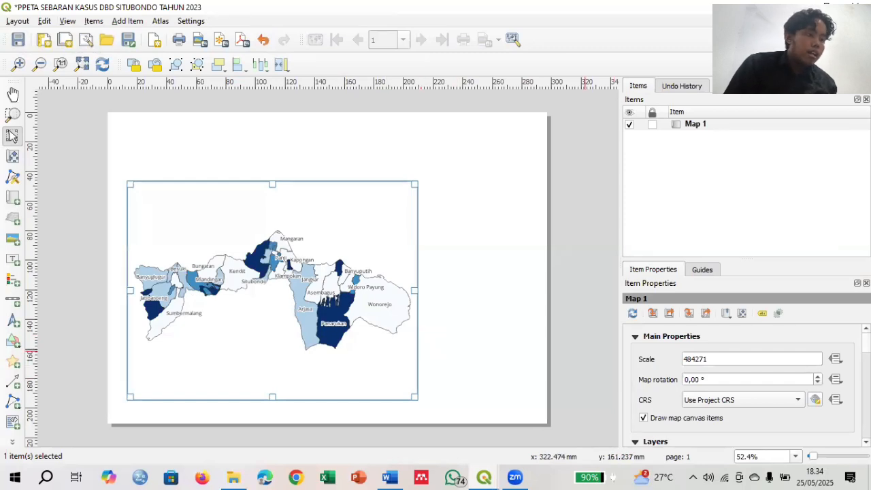
scroll(741, 381, down, 6)
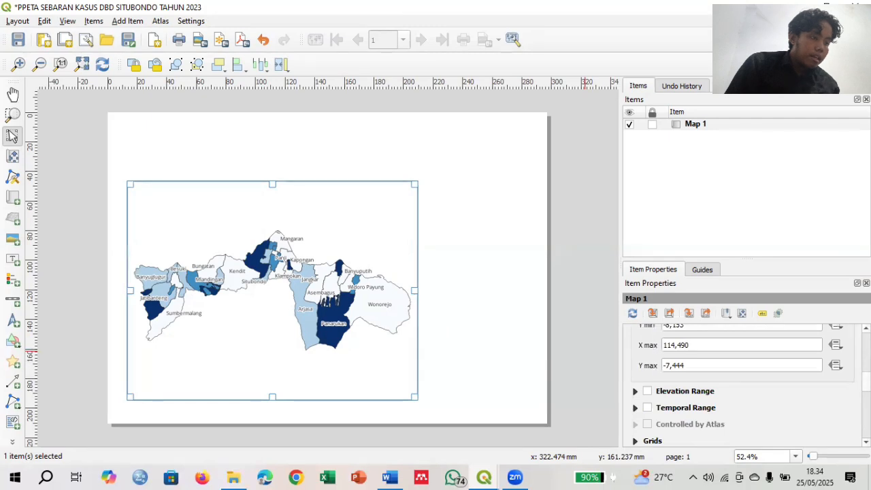
scroll(741, 381, down, 5)
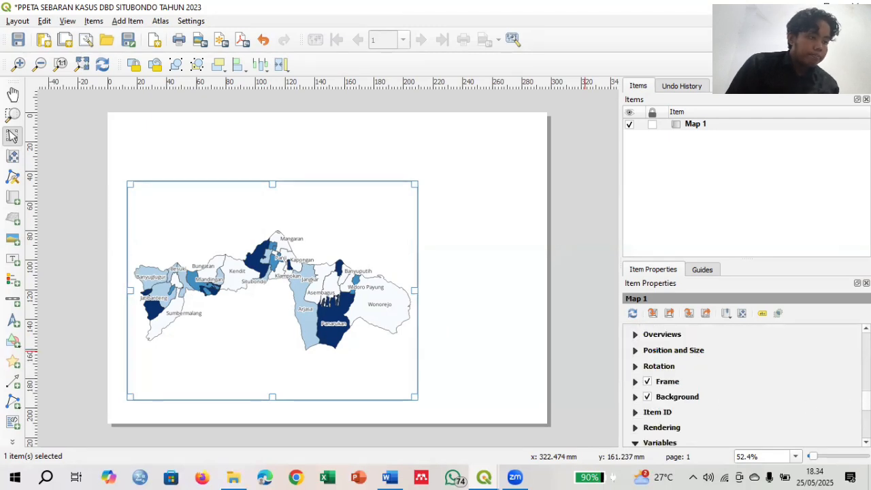
scroll(707, 361, up, 2)
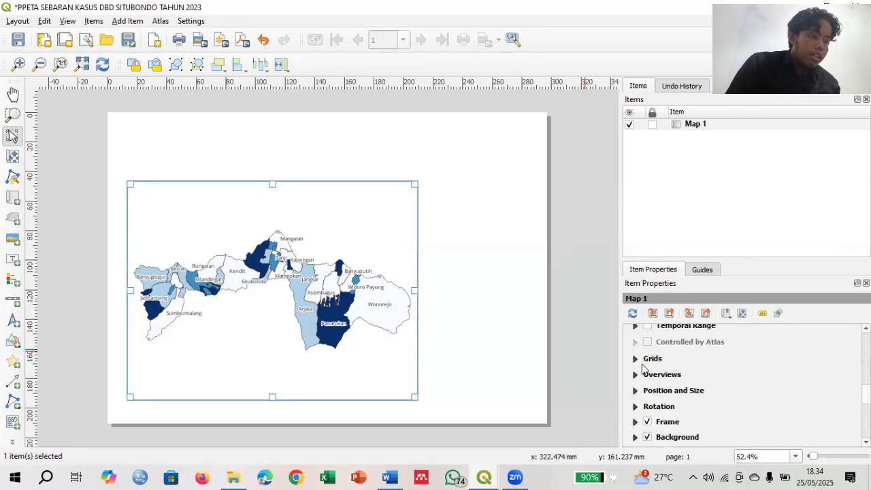
click(636, 360)
click(648, 358)
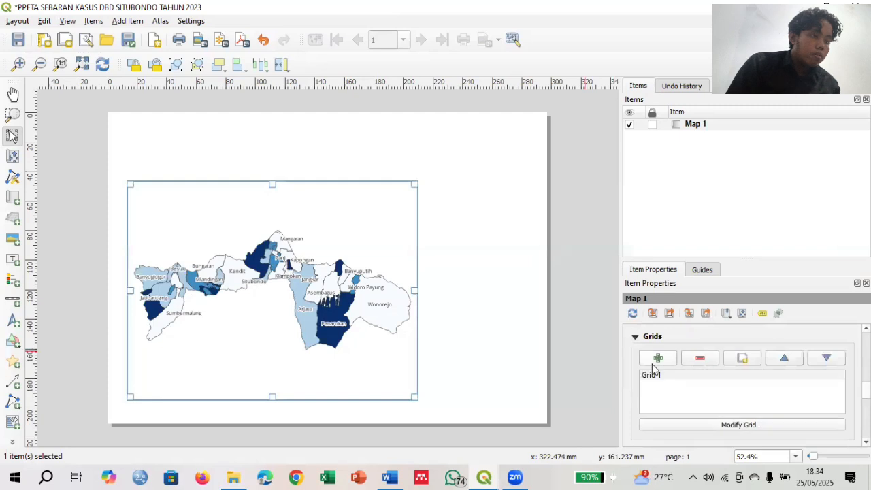
Modify the map's new grid, setting its interval to 0,3 for X and 0,4 for Y in map units.
click(656, 378)
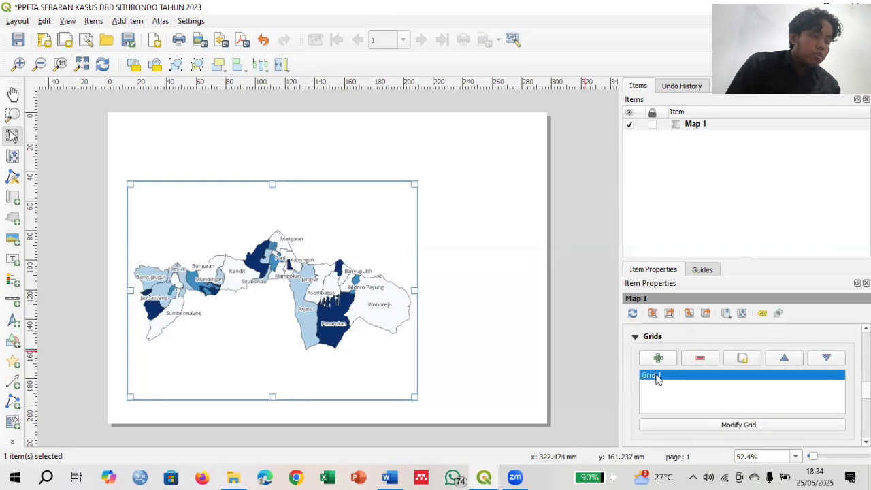
click(698, 424)
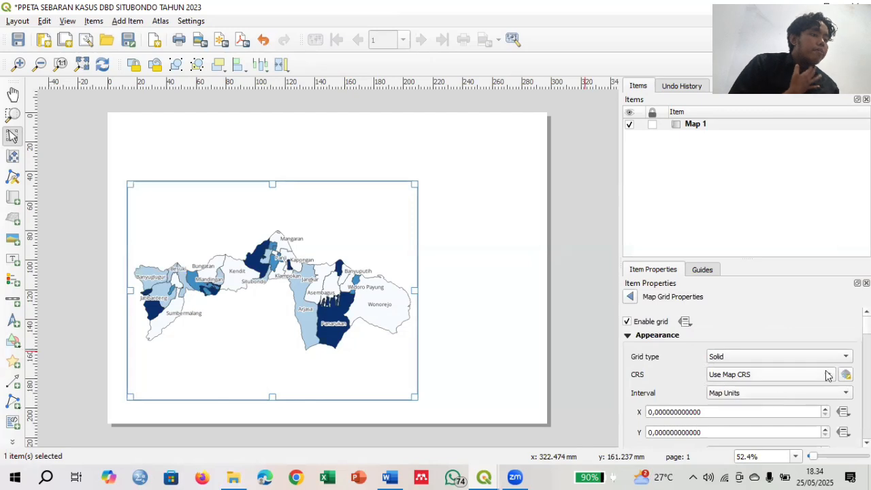
click(657, 412)
key(BackSpace)
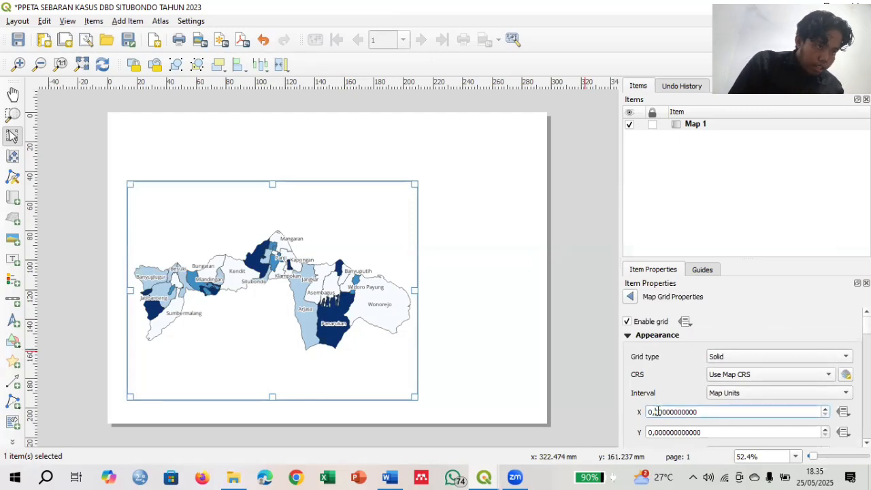
text(3)
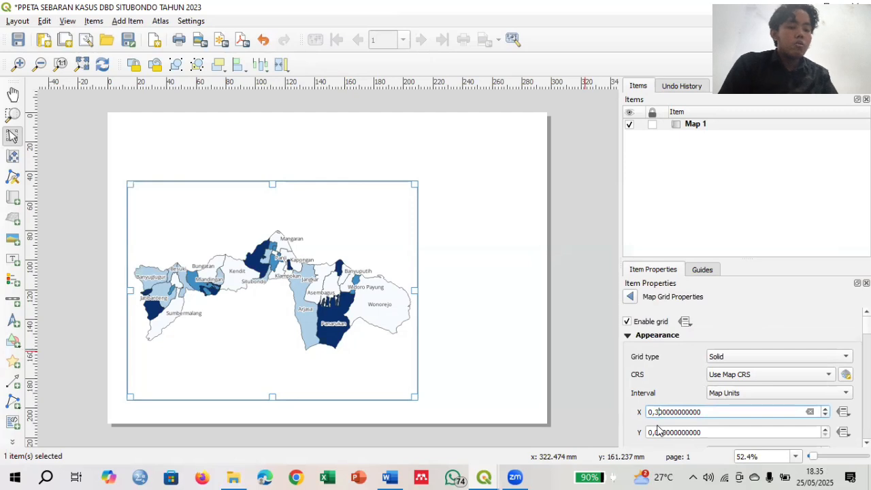
click(658, 432)
key(BackSpace)
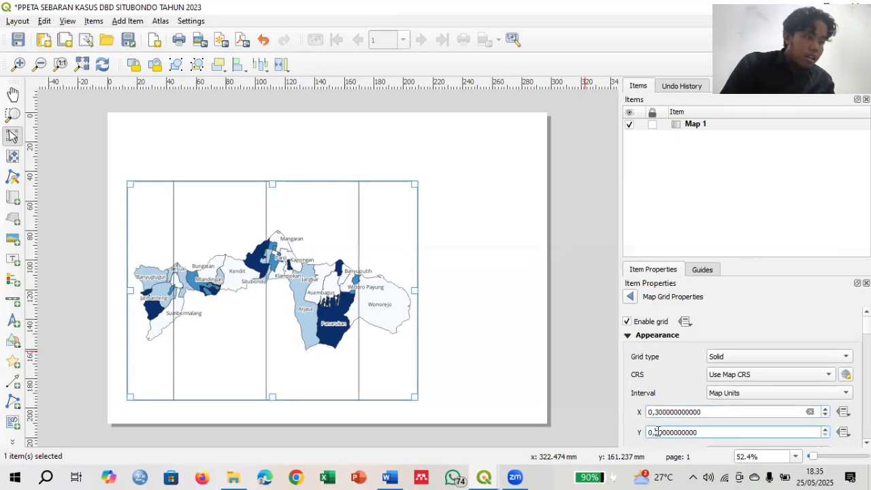
text(4)
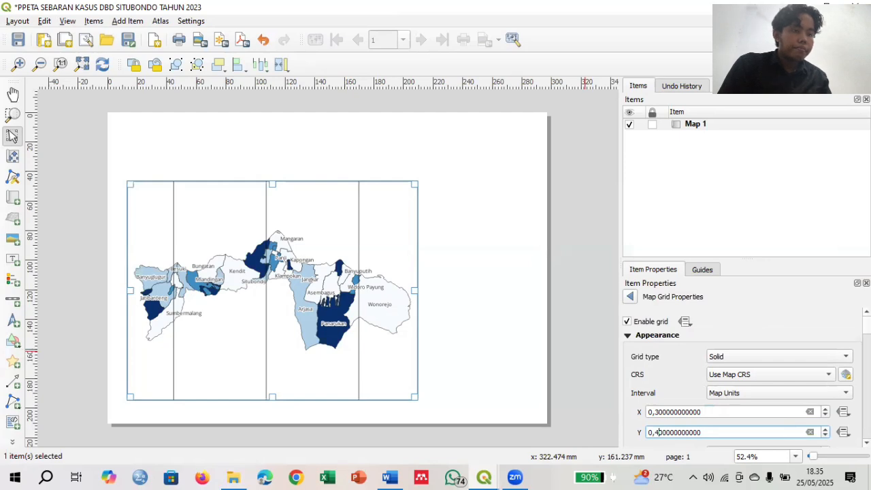
Turn on coordinate labels for the map grid.
scroll(746, 381, down, 5)
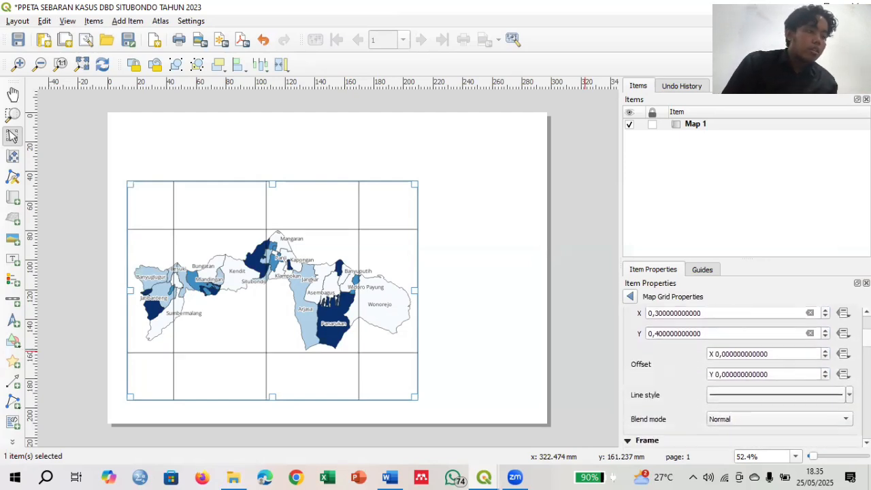
scroll(746, 381, down, 10)
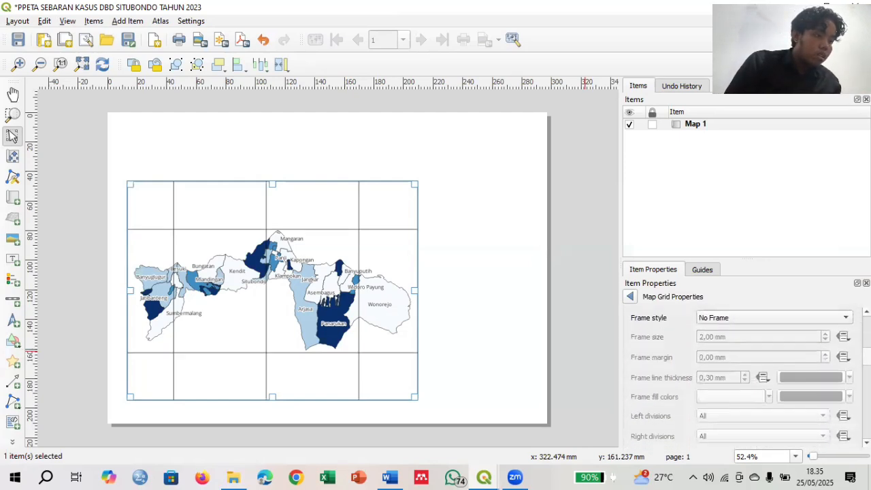
scroll(746, 381, down, 10)
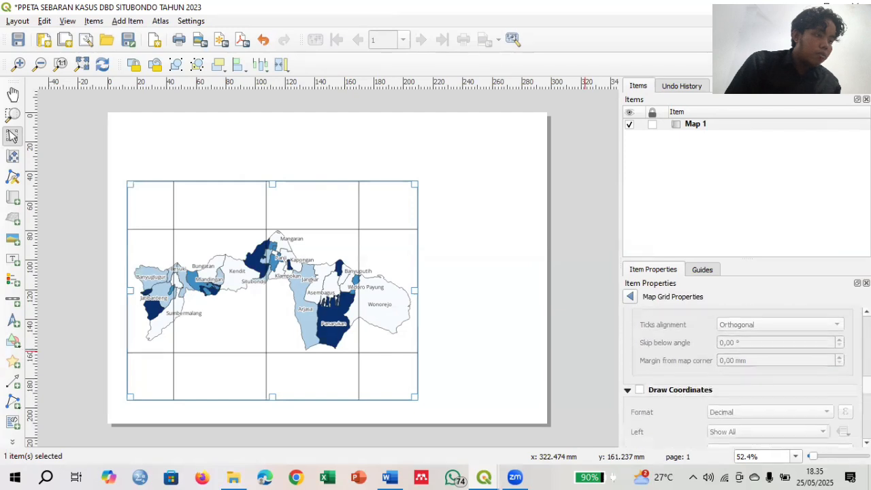
scroll(747, 381, down, 3)
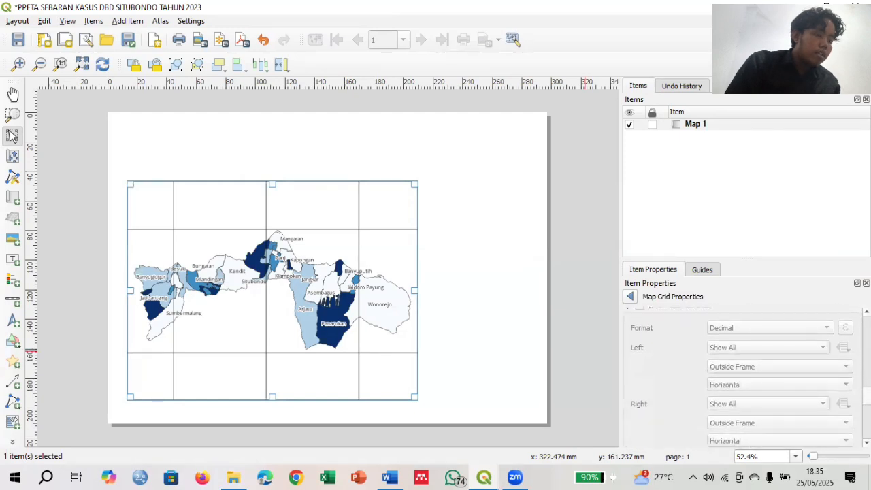
scroll(682, 341, up, 1)
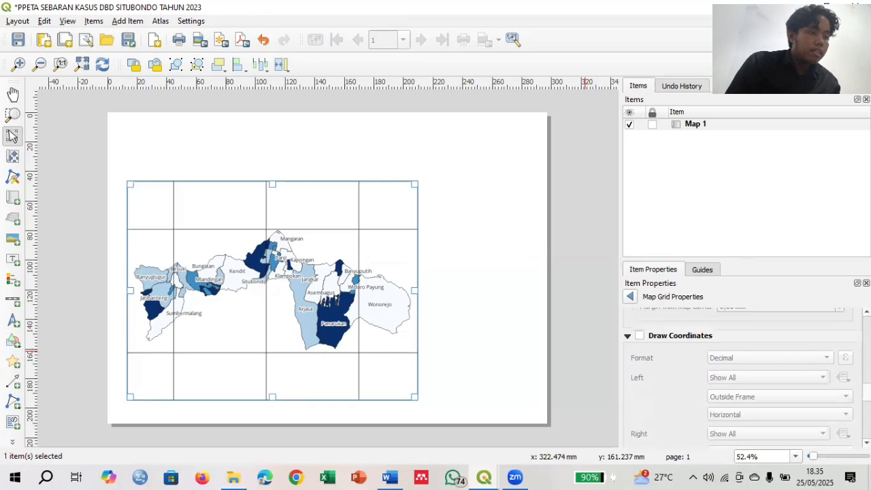
click(639, 336)
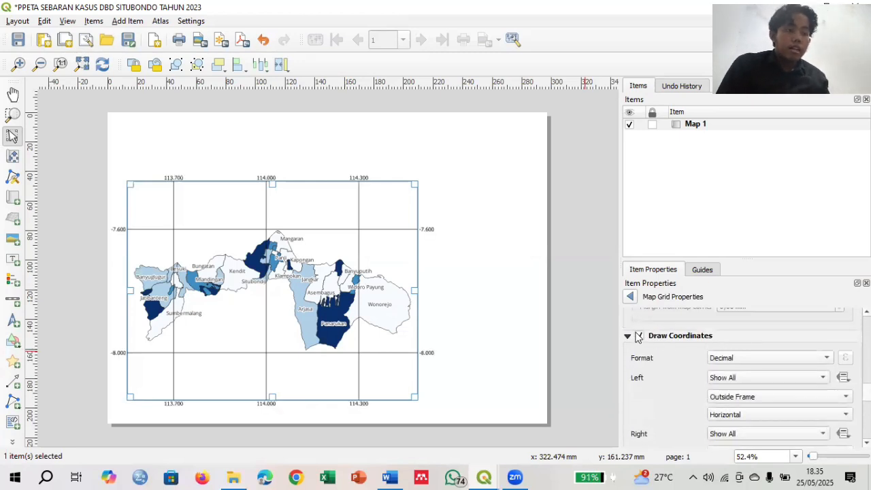
Set the grid's left coordinates to Vertical Ascending and its right coordinates to Vertical Descending, then deselect the map.
click(783, 415)
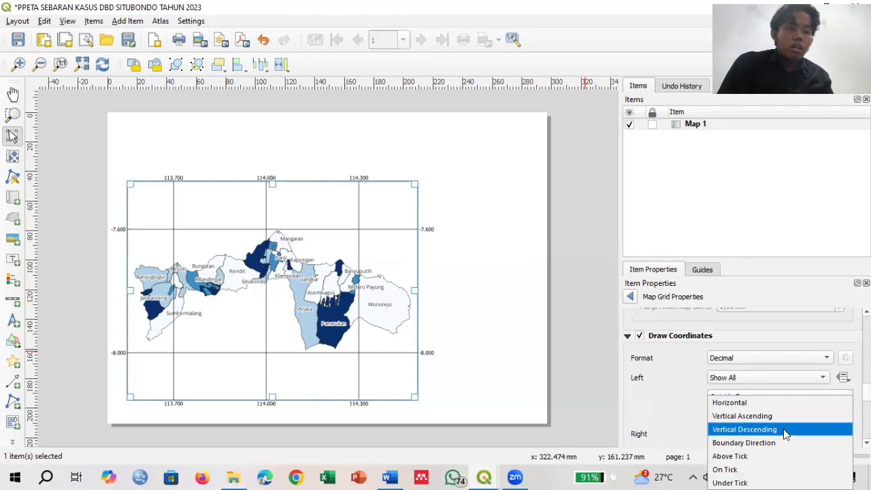
click(781, 416)
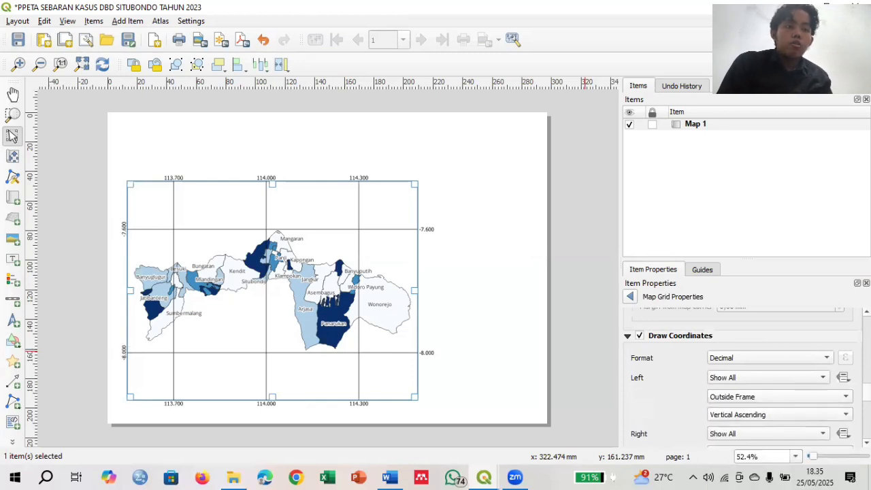
scroll(747, 378, down, 3)
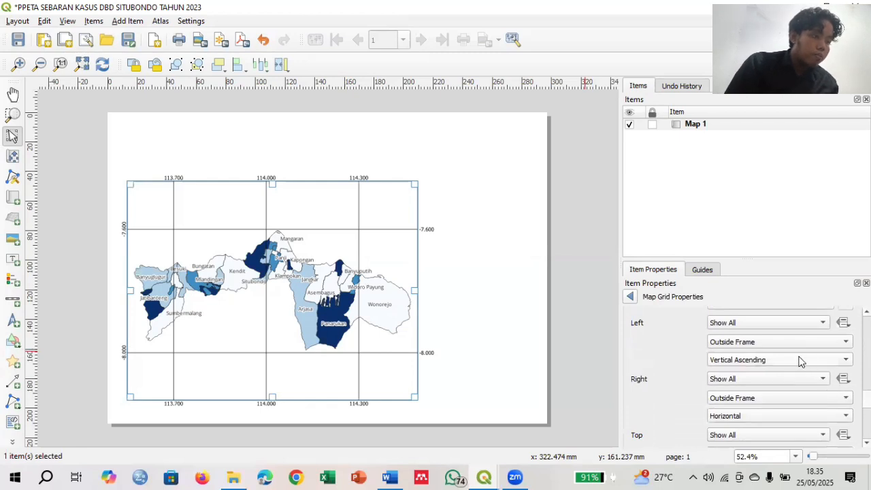
click(791, 416)
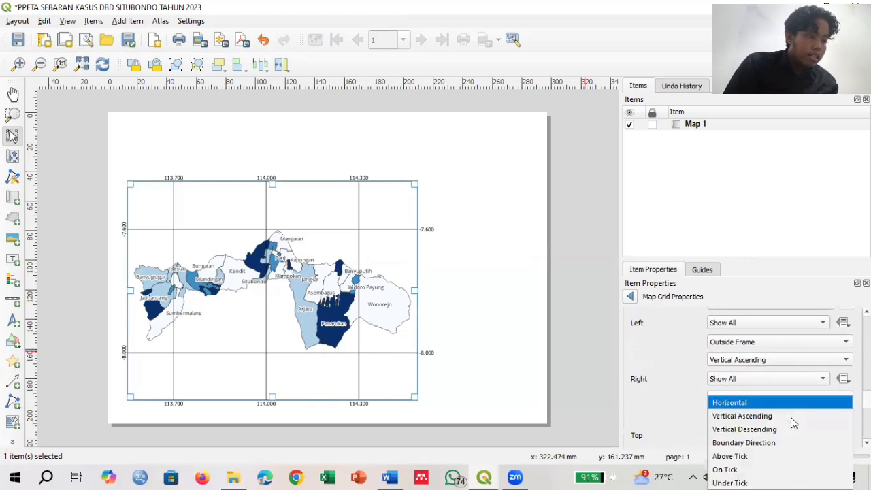
click(757, 430)
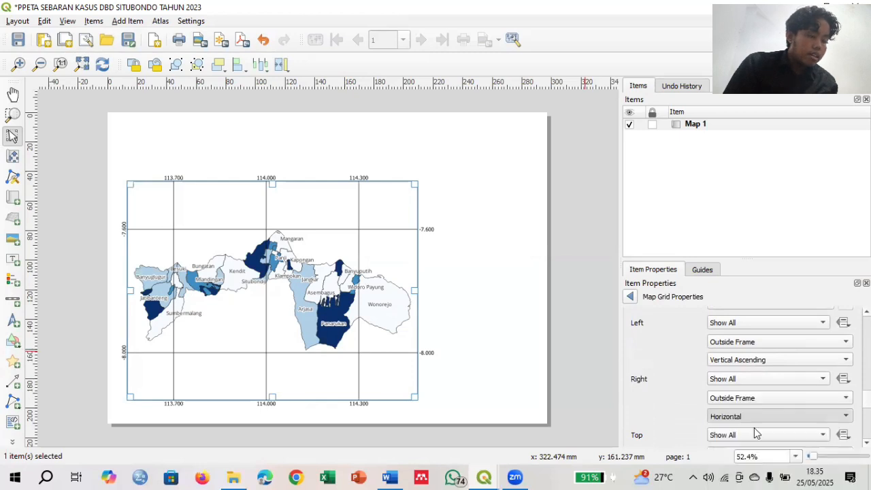
click(580, 303)
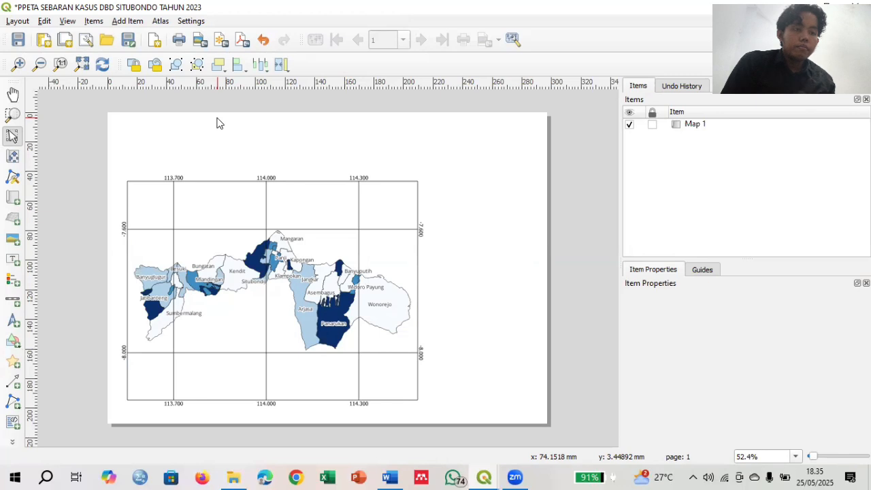
Add a north arrow inside the upper-right corner of the map frame.
click(117, 25)
click(117, 22)
click(116, 22)
click(116, 22)
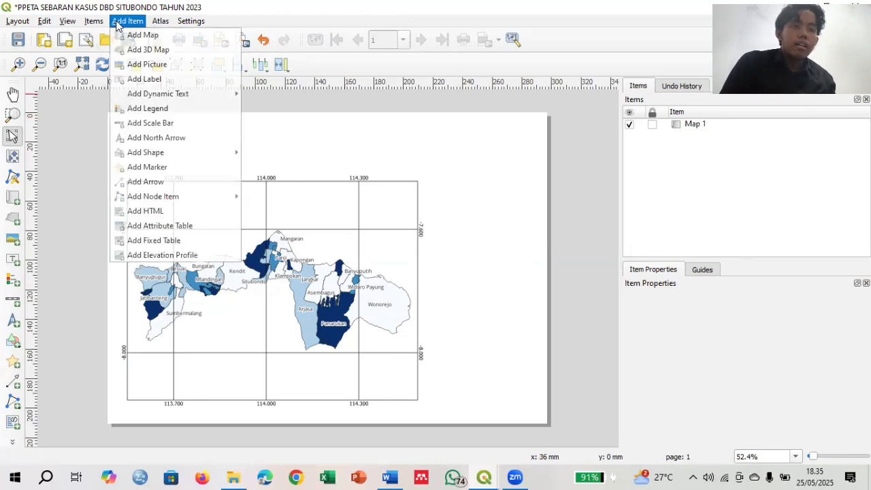
click(165, 138)
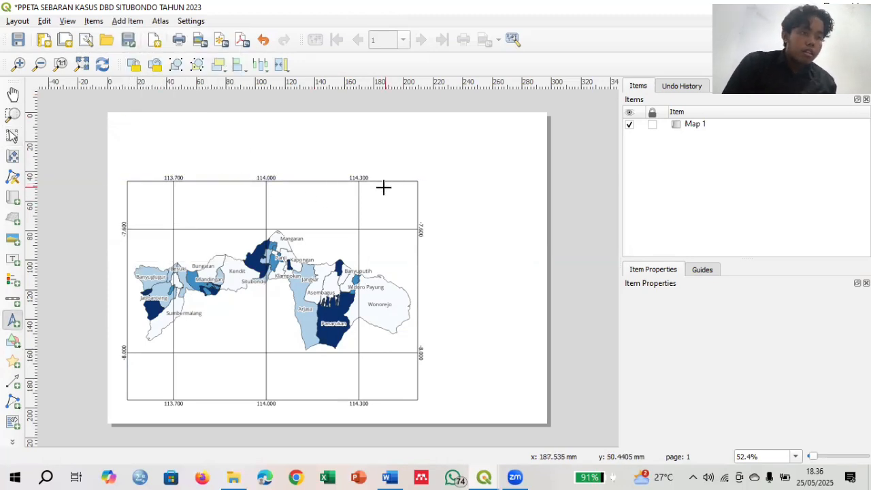
drag(381, 188, 409, 222)
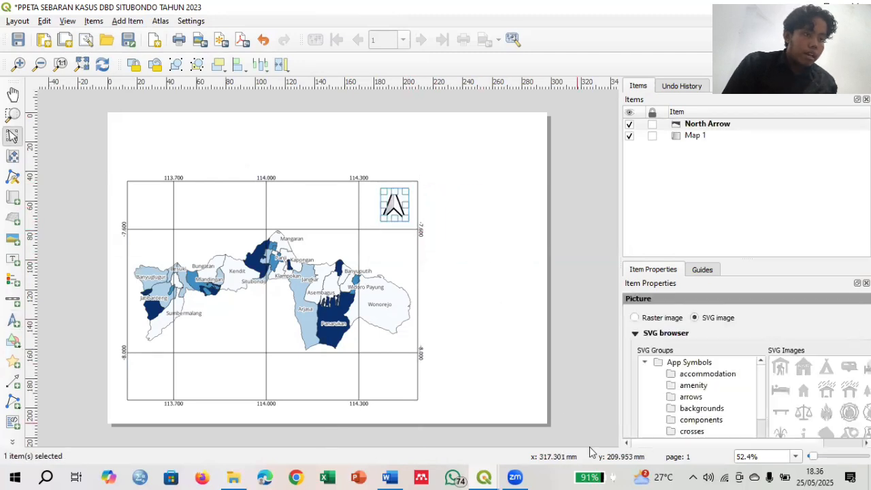
Change the north arrow's SVG image to the arrowhead over a circle and deselect it.
click(784, 443)
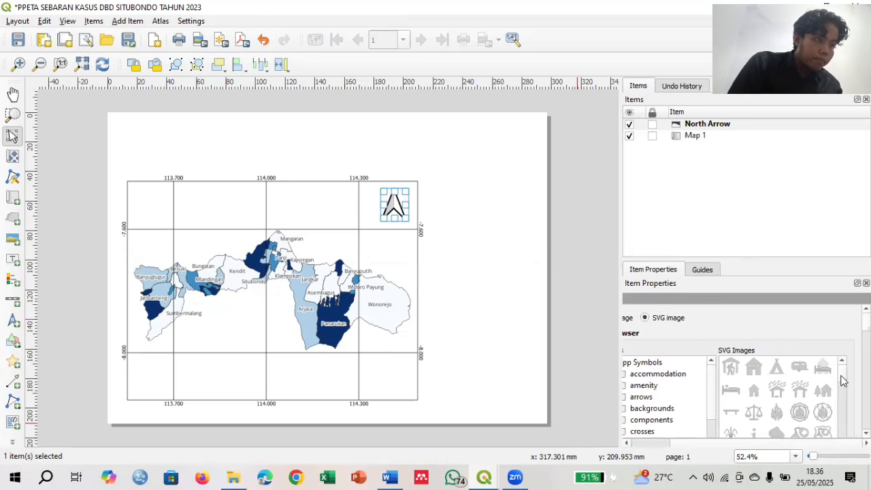
scroll(842, 381, down, 5)
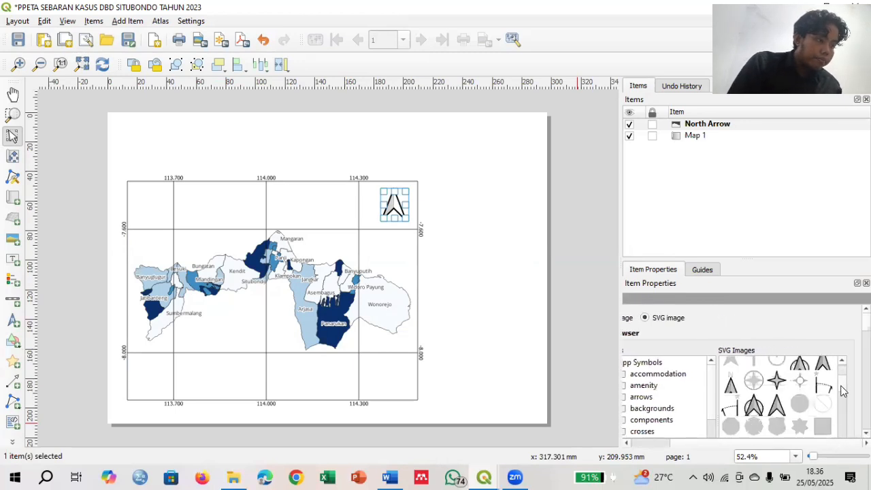
scroll(842, 389, up, 1)
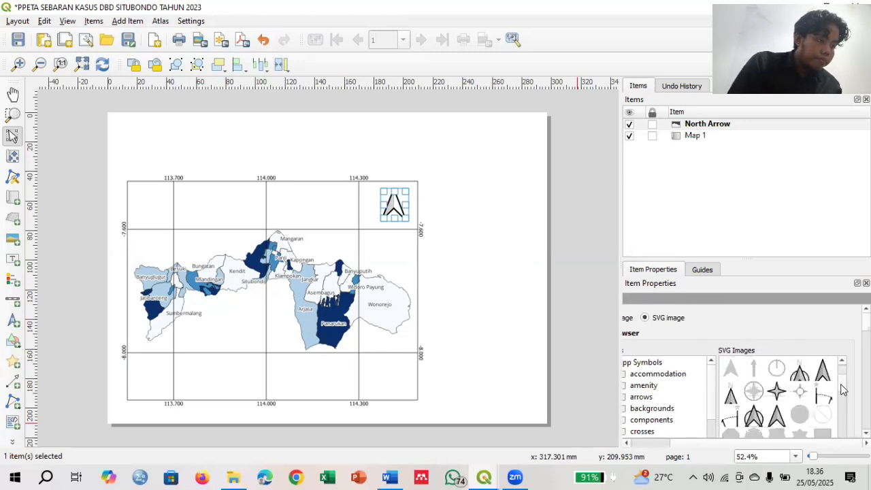
click(799, 373)
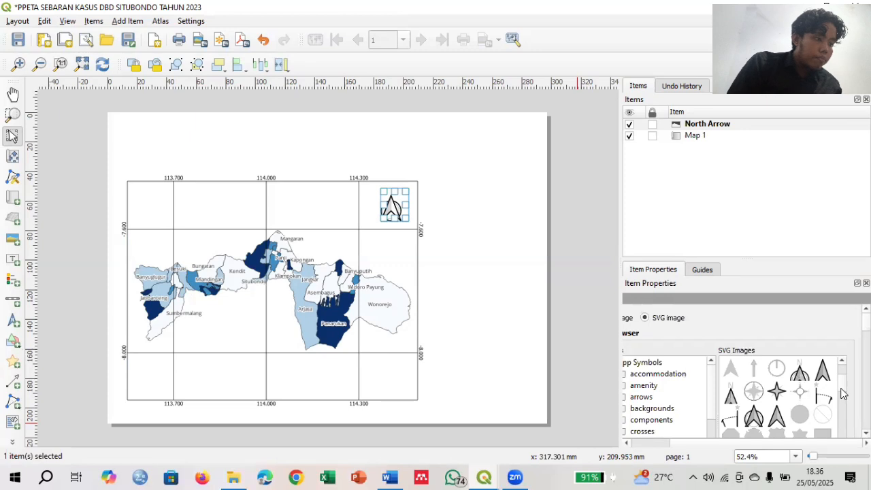
scroll(842, 400, down, 2)
scroll(842, 400, down, 6)
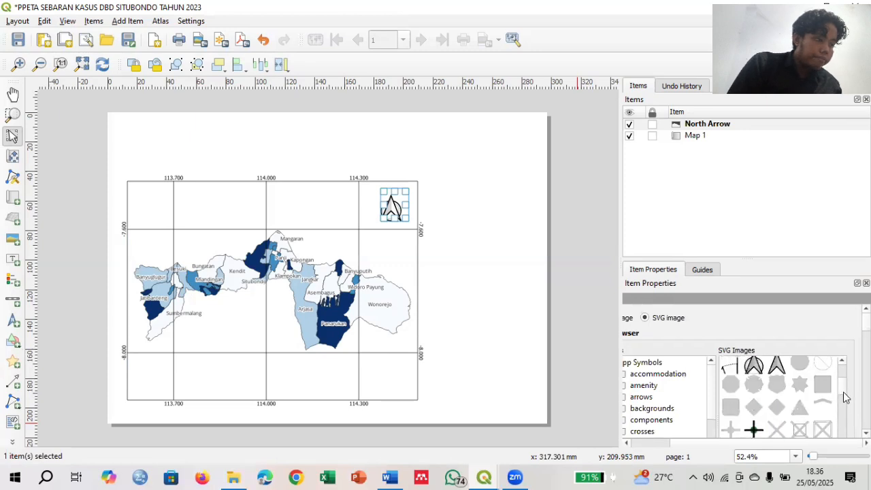
scroll(845, 395, up, 1)
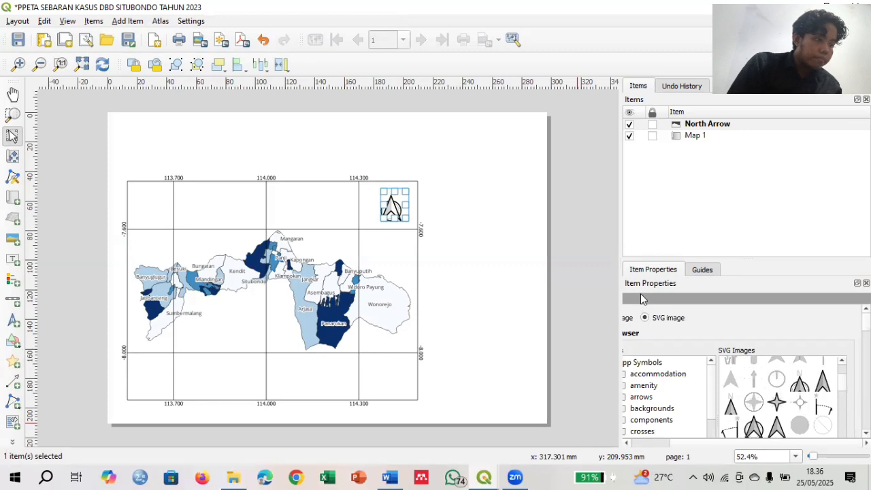
click(511, 295)
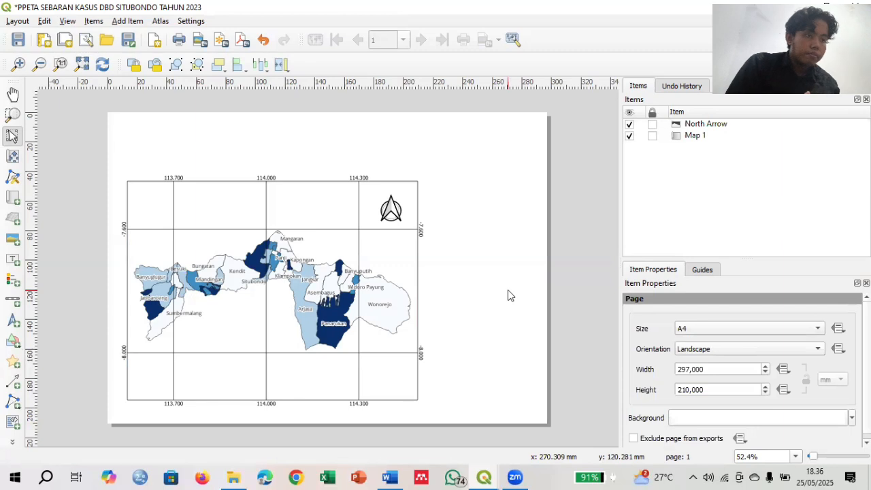
Add a scale bar inside the lower-right corner of the map frame and deselect it.
click(122, 21)
mouse_move(158, 152)
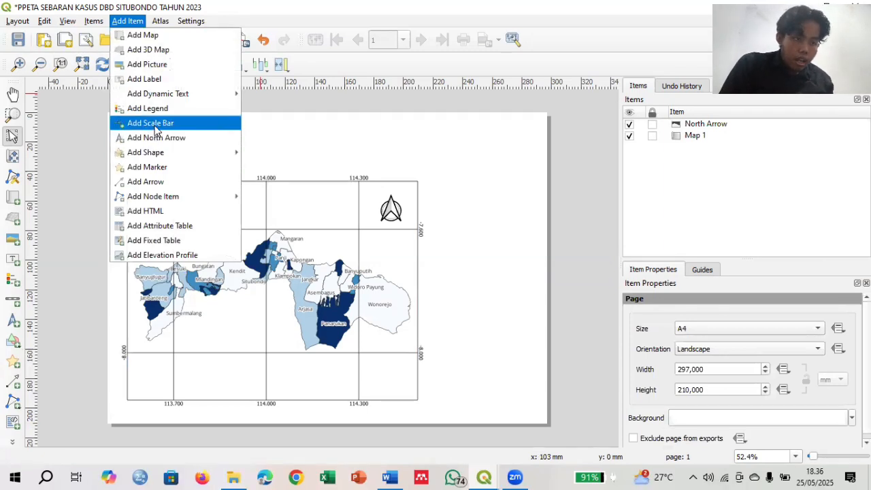
click(155, 123)
mouse_move(336, 382)
mouse_down()
mouse_move(429, 394)
mouse_move(409, 397)
mouse_move(400, 385)
mouse_up()
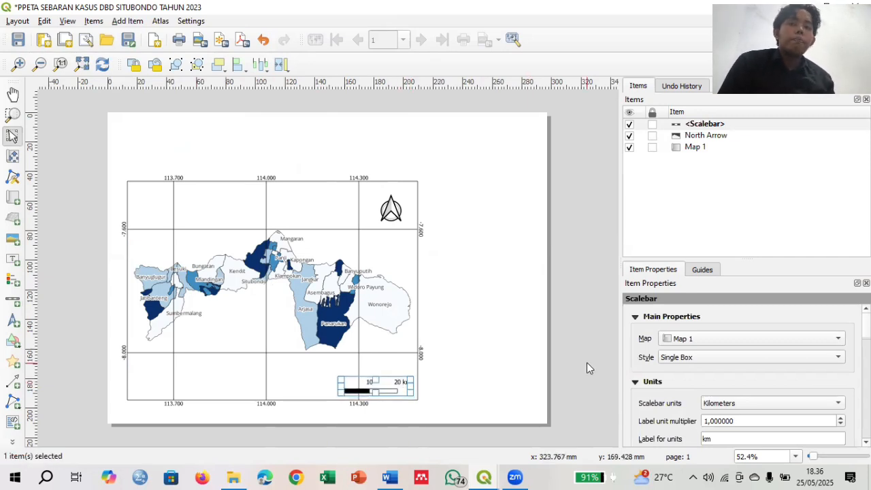
click(553, 338)
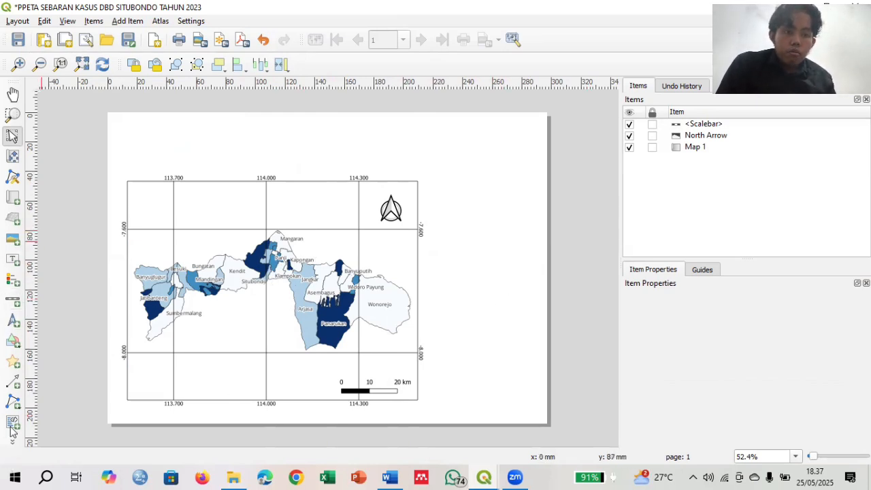
Draw a tall rectangle in the empty area right of the map and extend its left edge slightly toward the map.
click(12, 340)
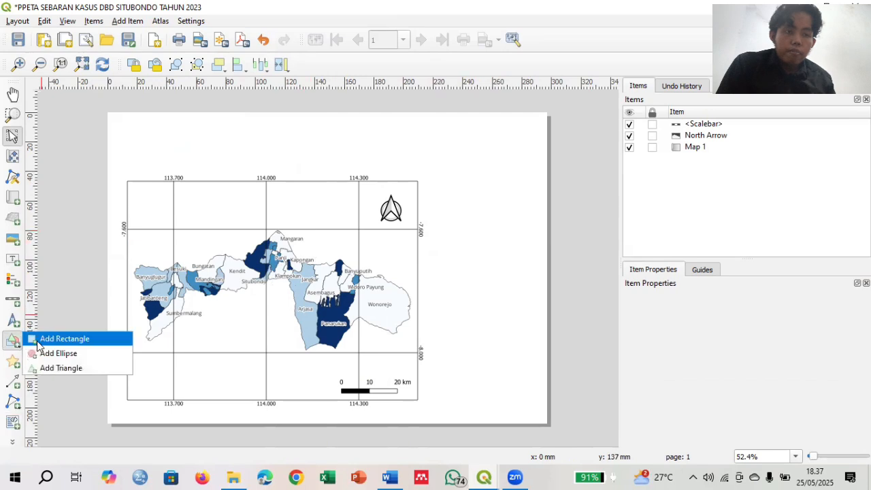
click(38, 339)
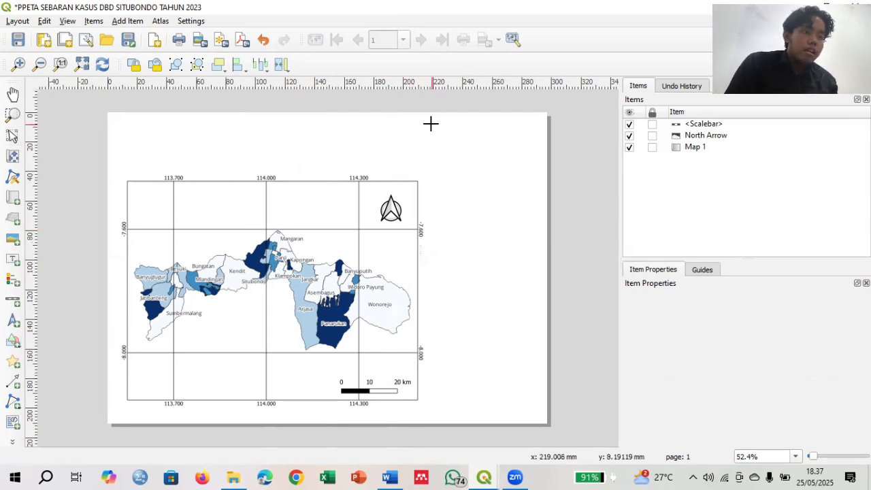
drag(428, 124, 539, 414)
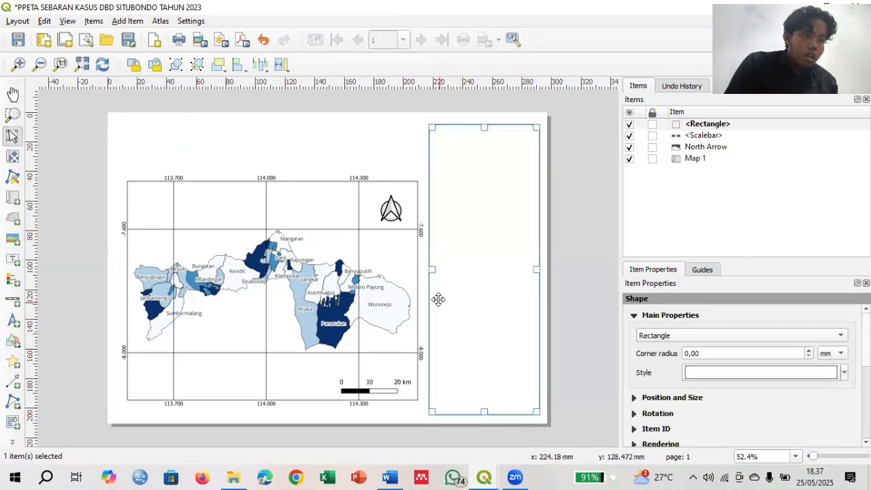
drag(428, 269, 425, 269)
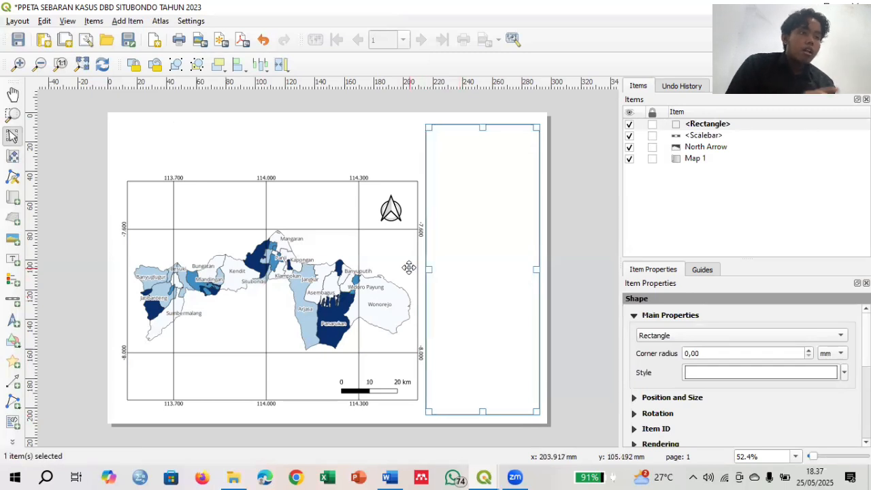
Narrow the map slightly from its right edge and widen the rectangle leftward toward the map.
click(408, 268)
drag(418, 289, 410, 288)
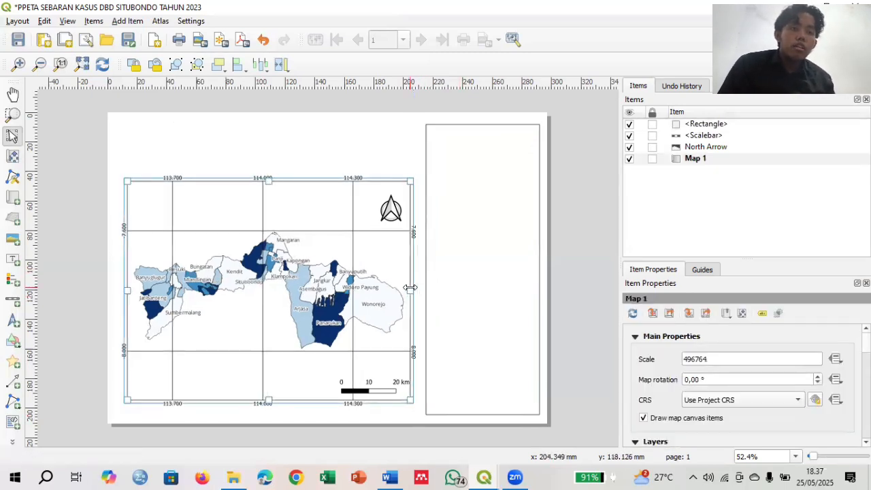
click(433, 262)
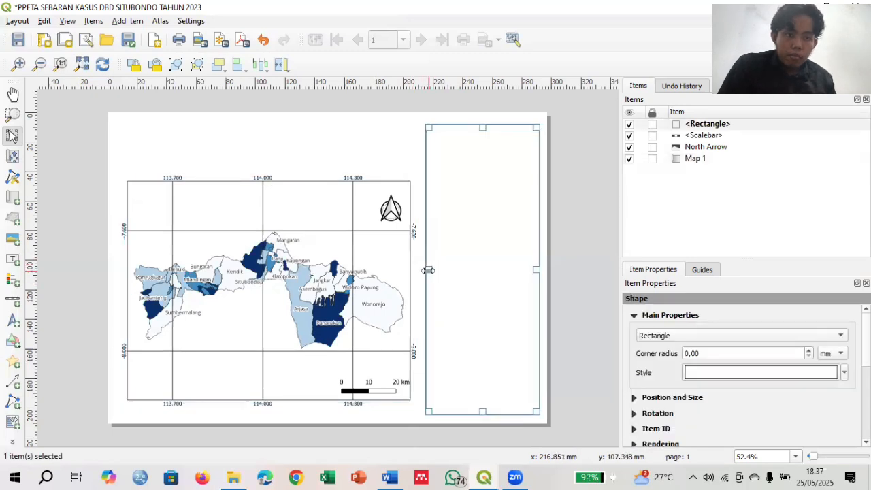
drag(427, 271, 417, 270)
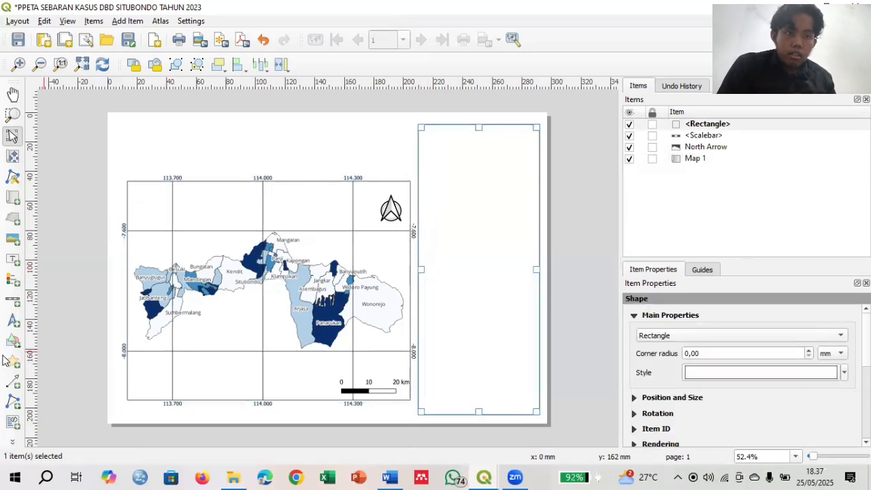
Add a wide text label above the map and switch to the Word document FAKULTAS KESEHATAN MASYARAKAT.docx for the title text.
click(12, 259)
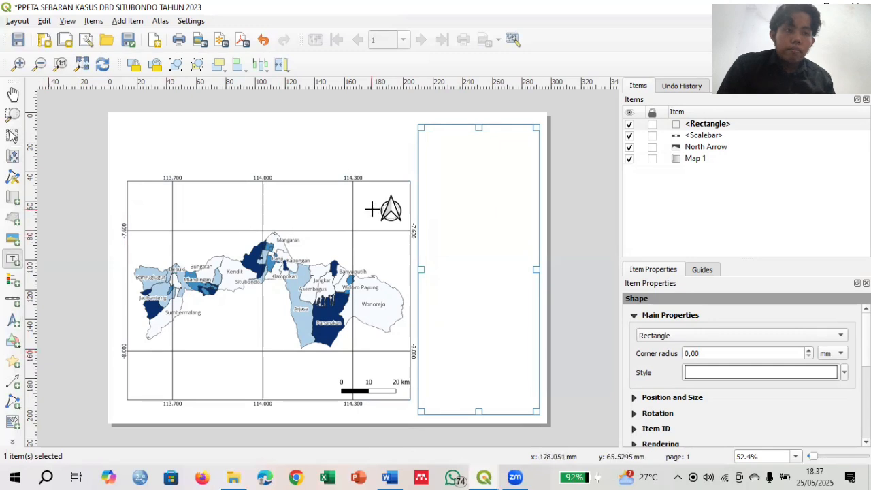
drag(120, 124, 408, 163)
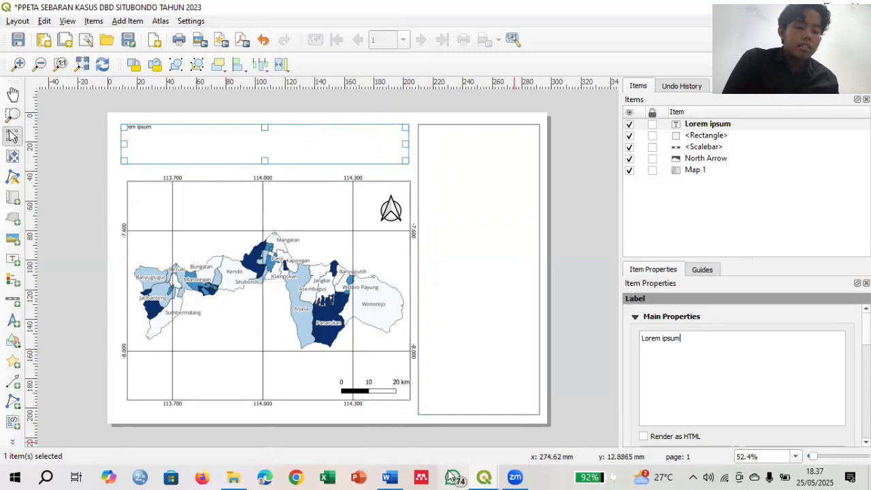
click(390, 476)
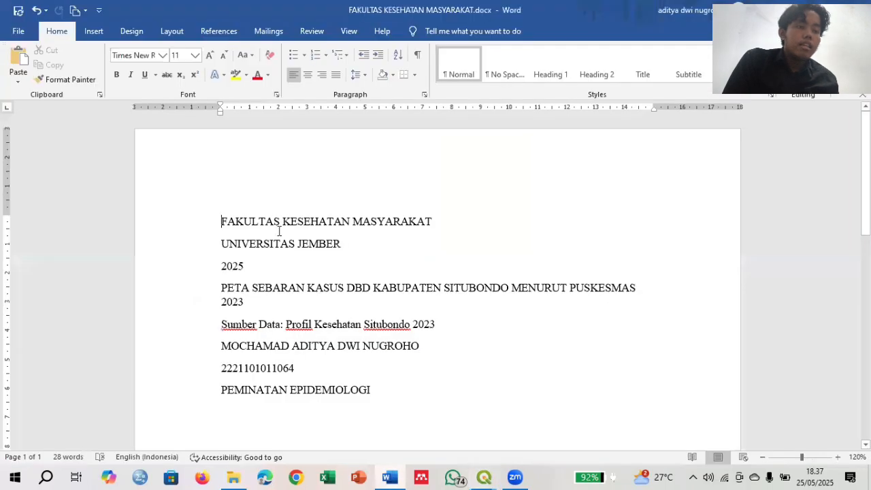
Copy the title "PETA SEBARAN KASUS DBD KABUPATEN SITUBONDO MENURUT PUSKESMAS 2023" from Word and replace the layout label's placeholder text with it in QGIS.
drag(155, 297, 154, 308)
key(ctrl+c)
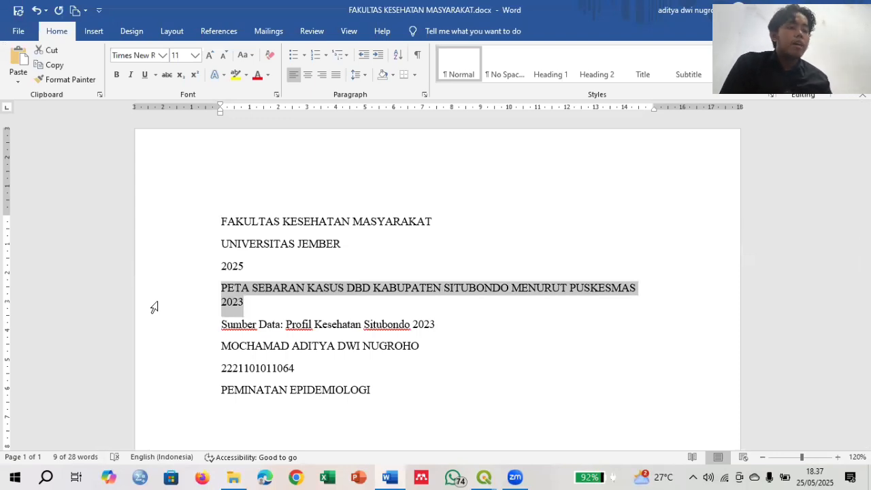
key(alt+Tab)
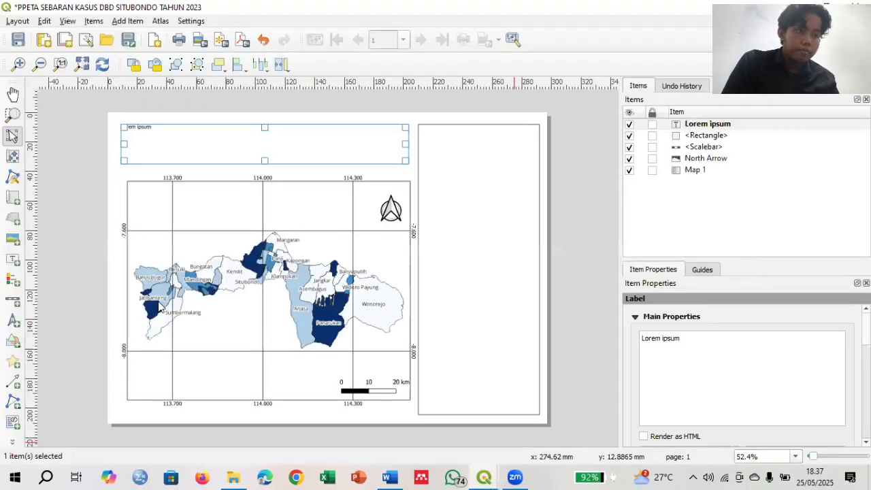
key(ctrl+a)
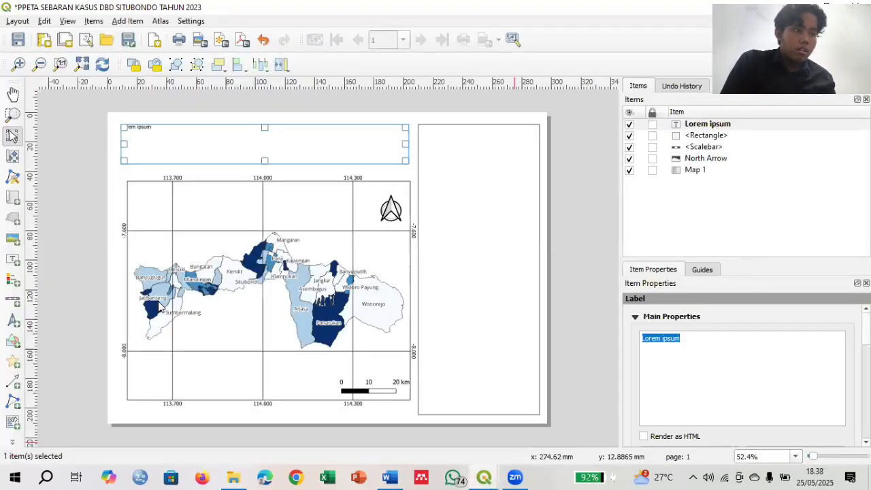
key(ctrl+v)
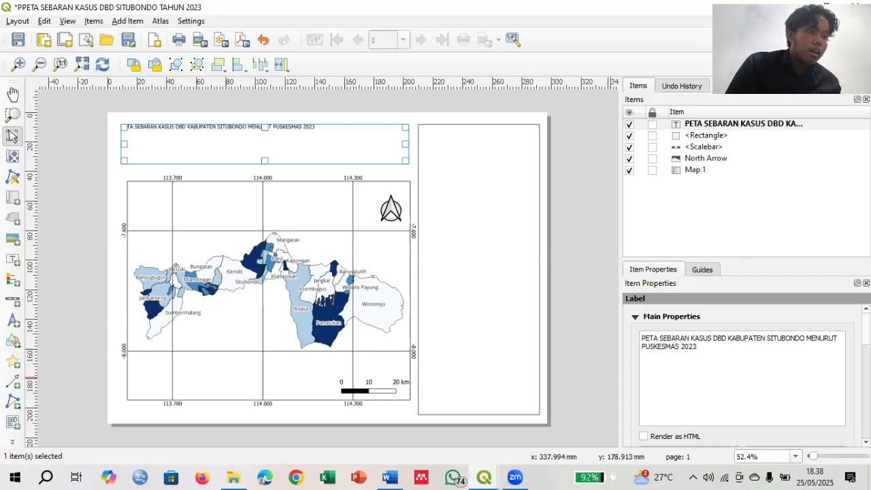
Set the title label's font size to 25 points.
scroll(761, 408, down, 5)
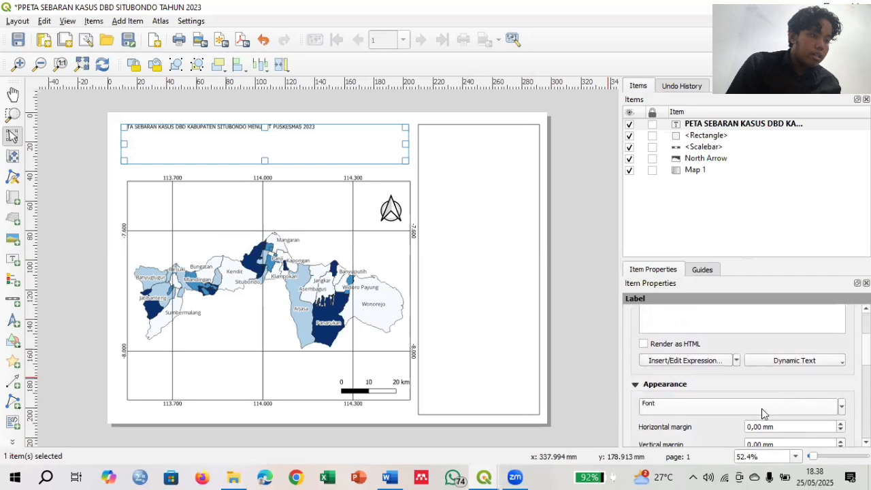
click(761, 407)
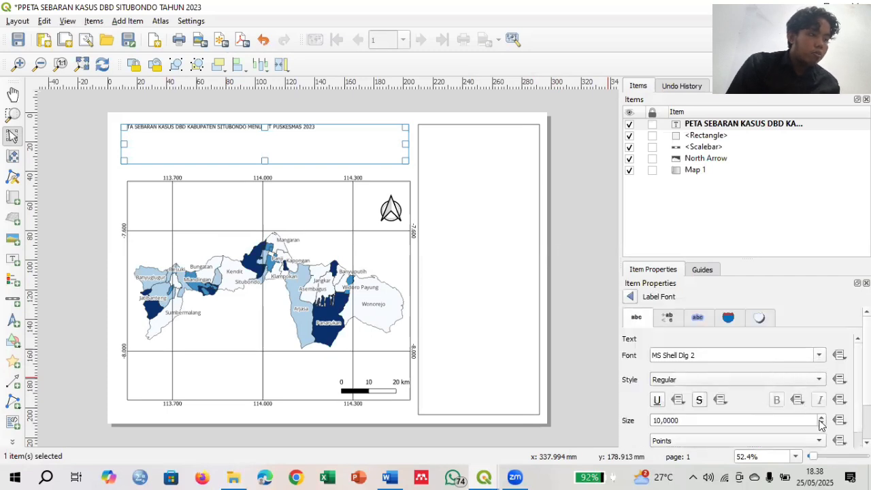
scroll(821, 420, up, 8)
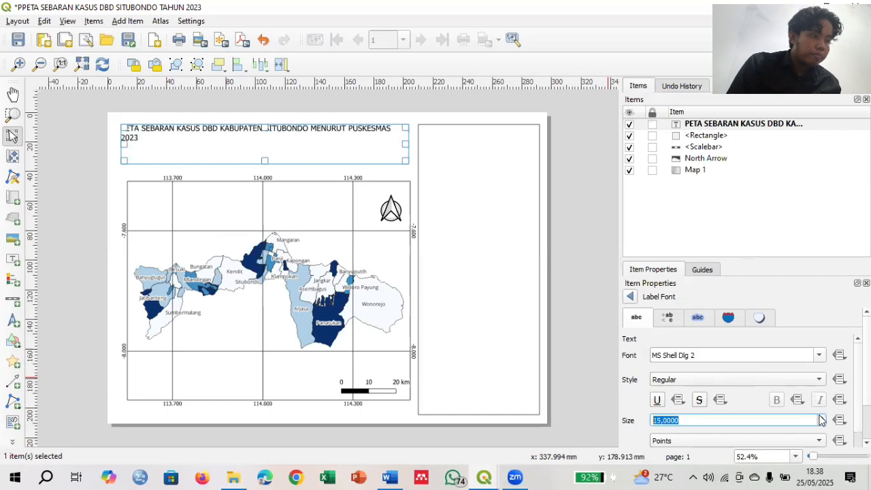
scroll(821, 419, up, 7)
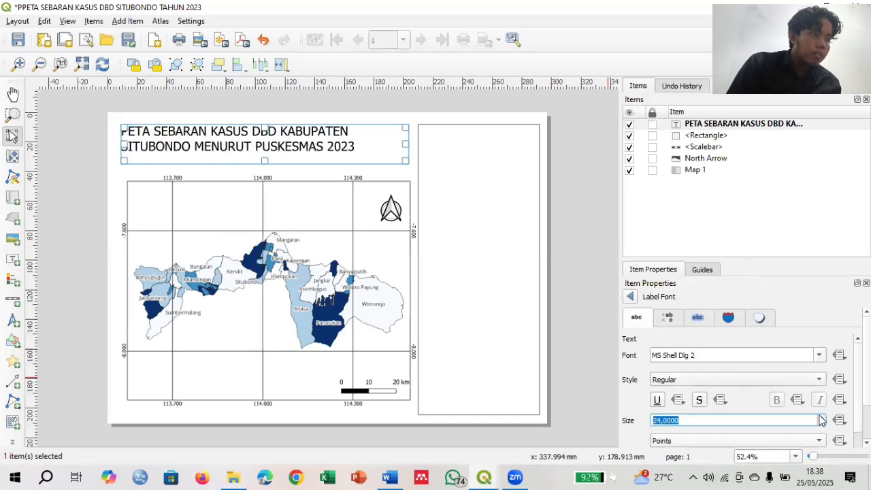
scroll(821, 419, up, 2)
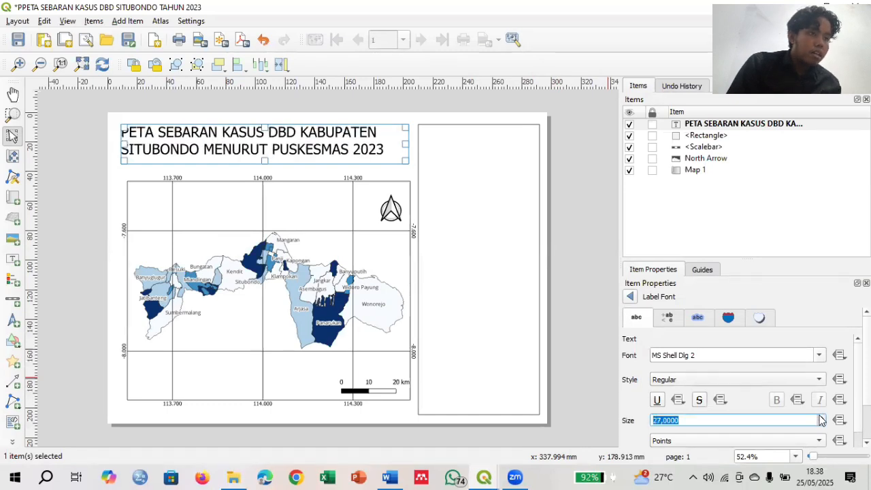
scroll(821, 419, up, 1)
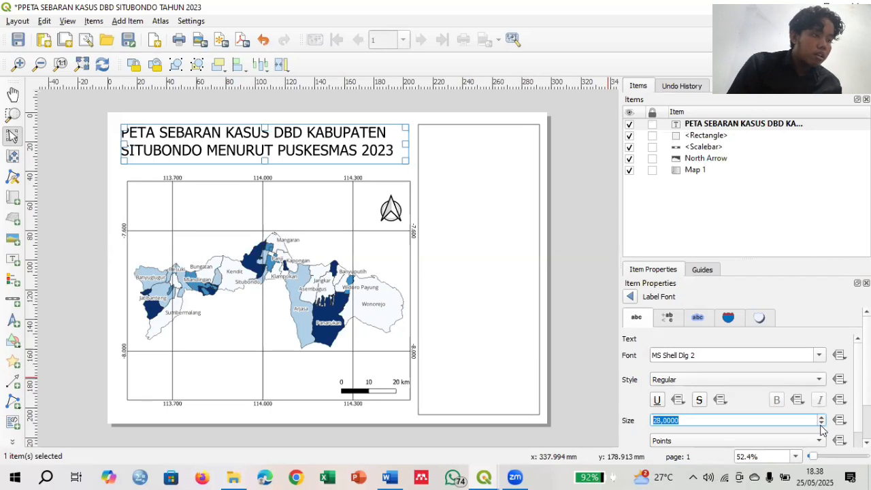
click(821, 424)
click(821, 424)
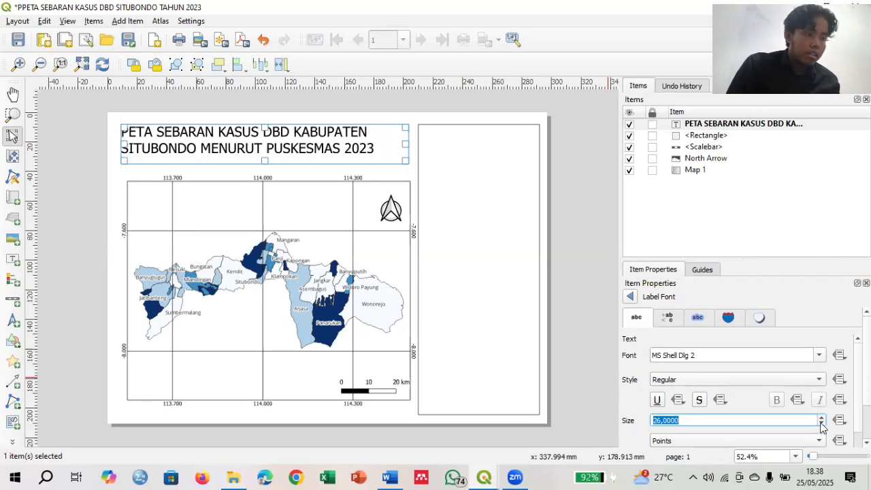
click(821, 424)
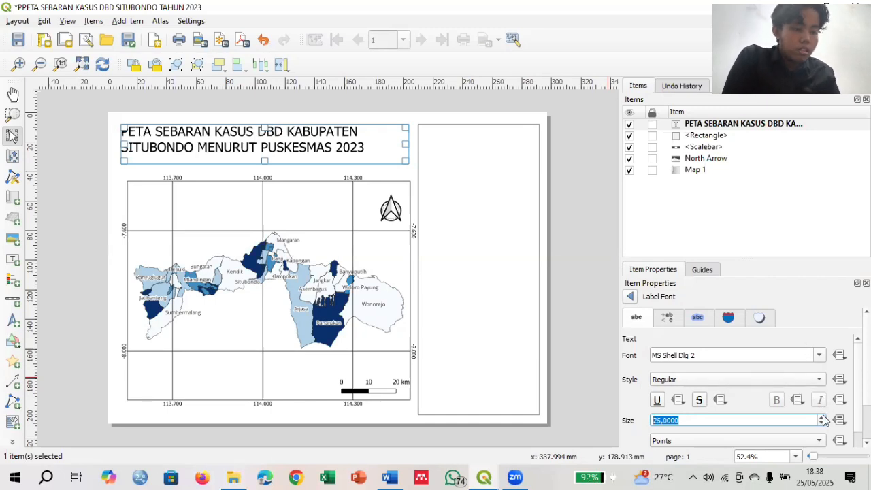
click(823, 417)
click(820, 423)
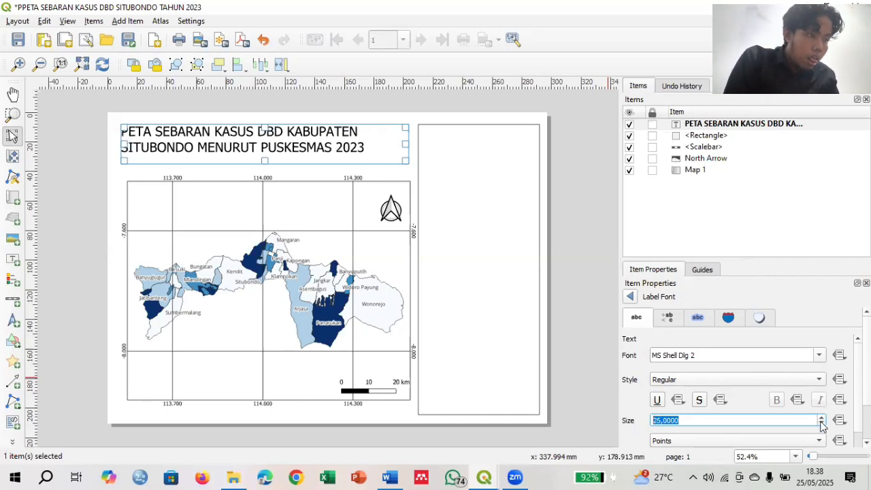
click(819, 355)
scroll(719, 421, up, 20)
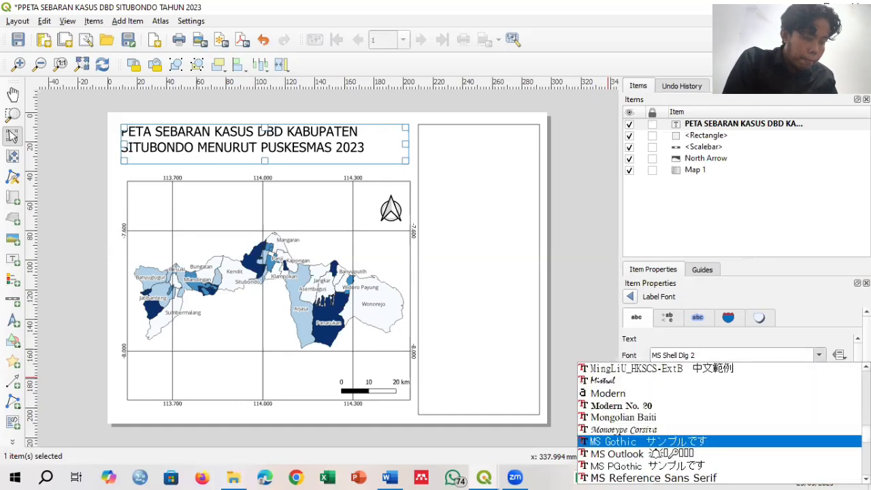
scroll(719, 422, up, 10)
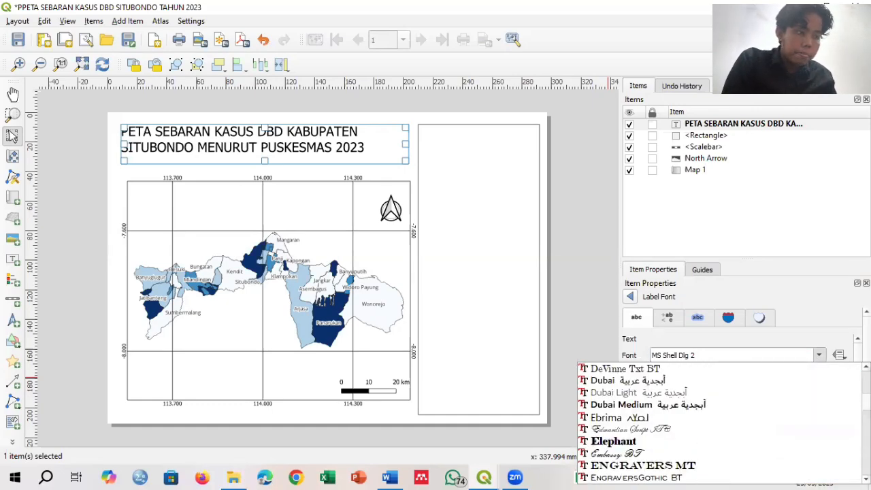
scroll(719, 422, up, 1)
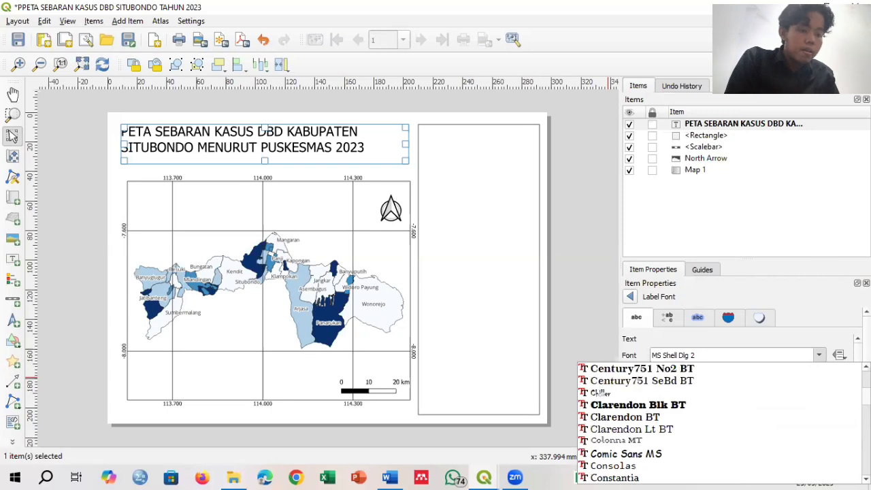
scroll(719, 422, up, 1)
scroll(719, 422, up, 2)
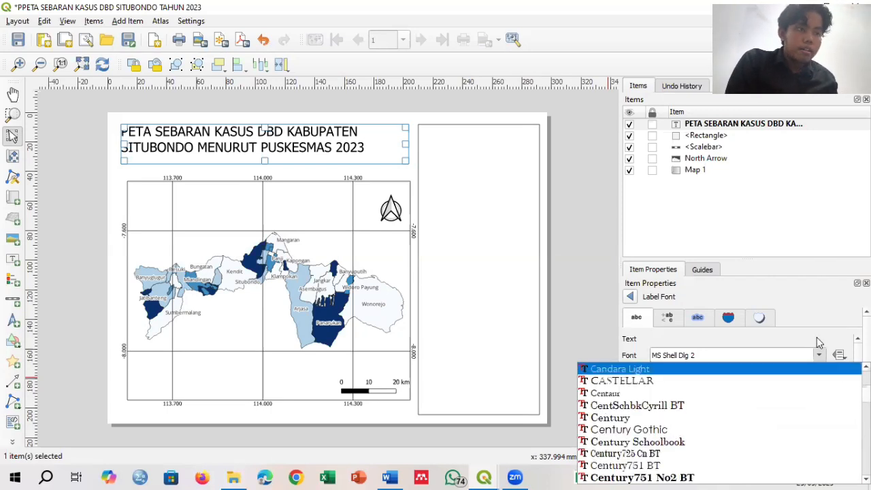
click(784, 331)
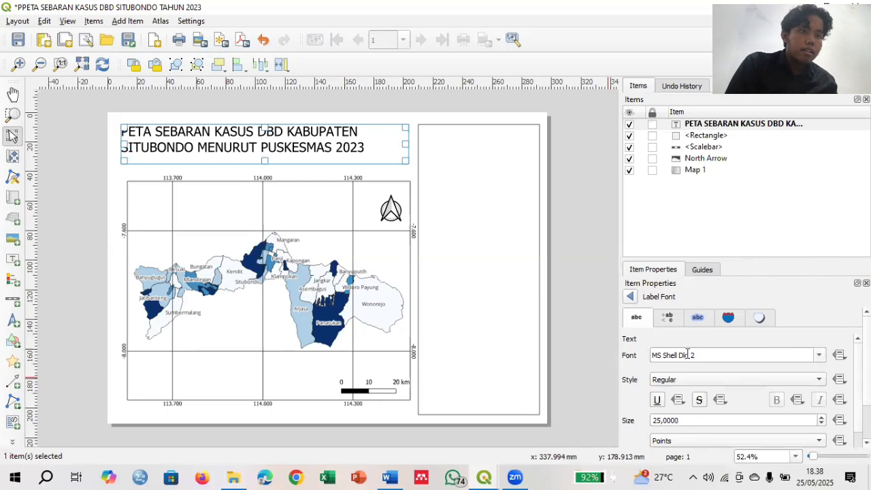
click(821, 356)
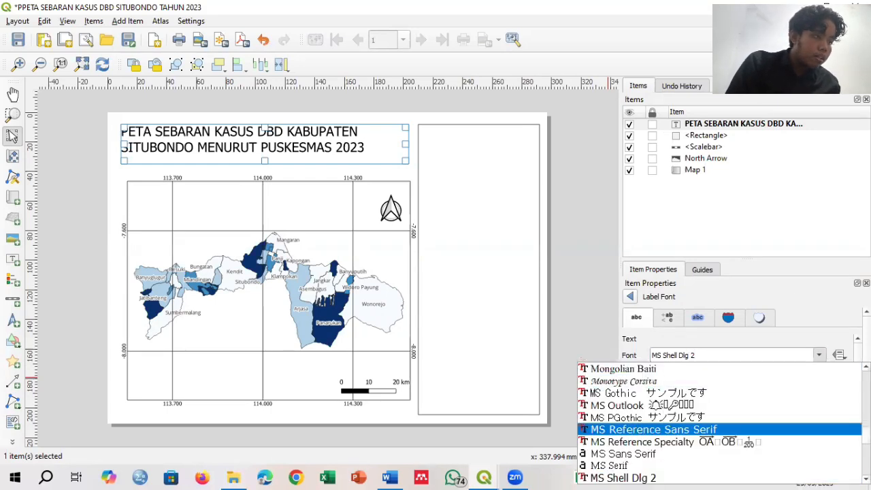
key(Escape)
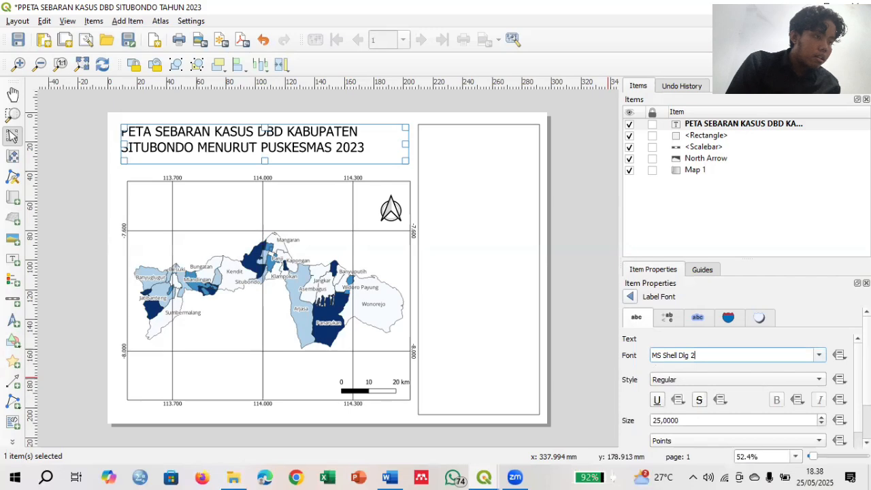
Change the title label's font to Cambria.
click(819, 355)
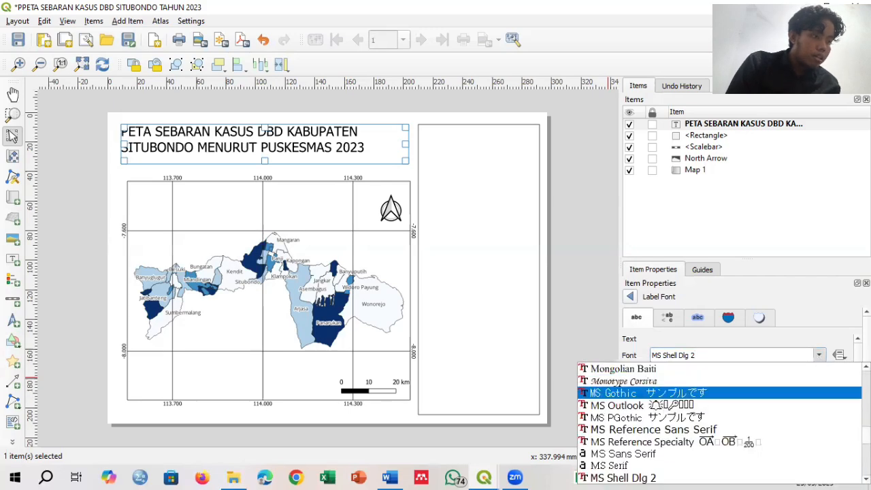
scroll(719, 421, up, 20)
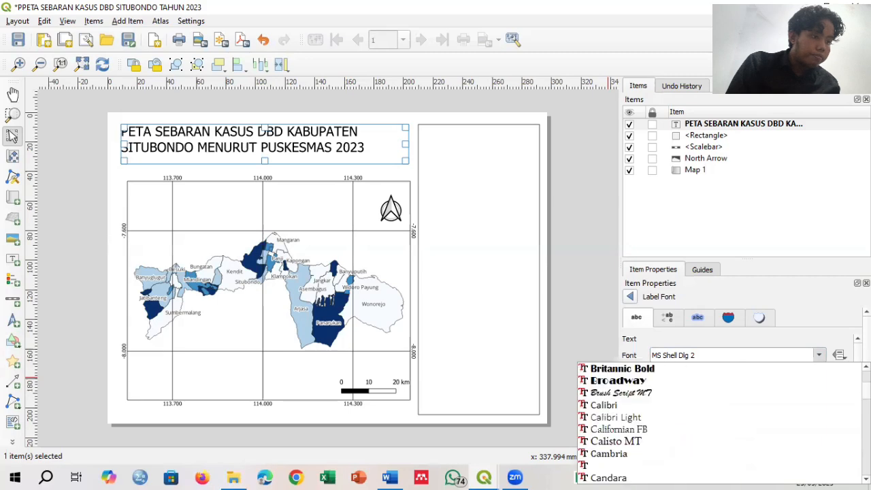
drag(866, 391, 866, 391)
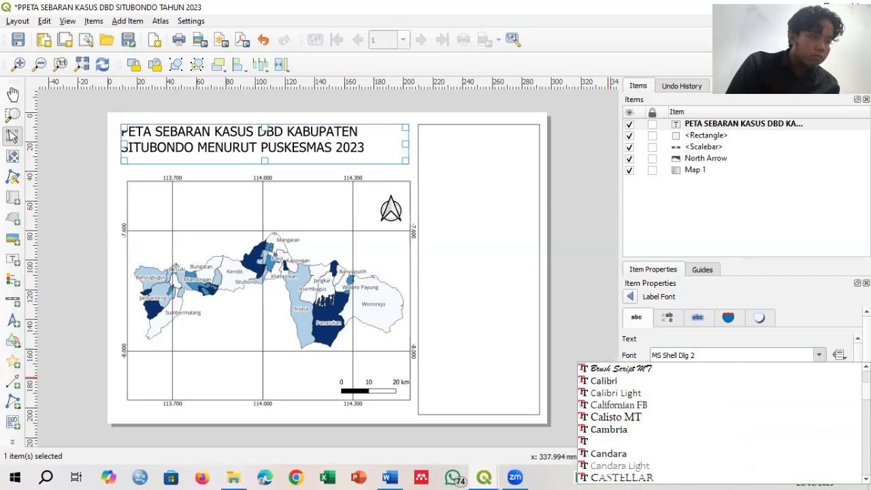
click(596, 434)
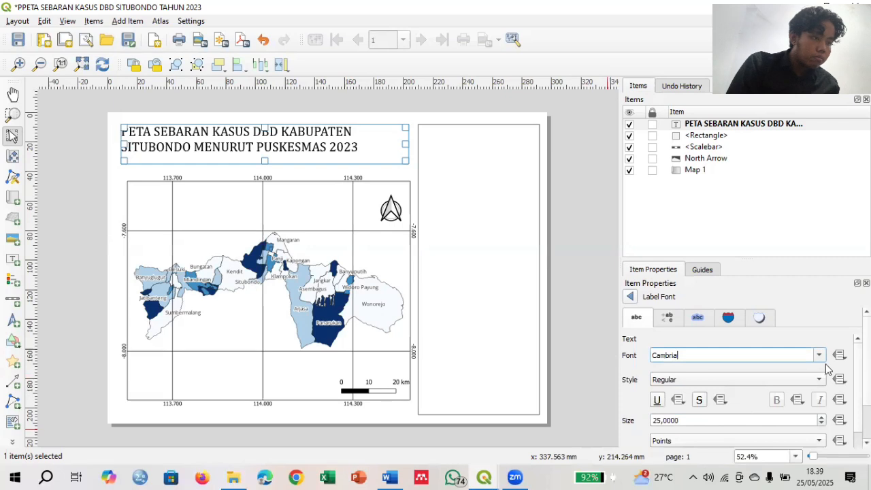
Set the title's font style to Bold and return to the label's main properties.
click(764, 376)
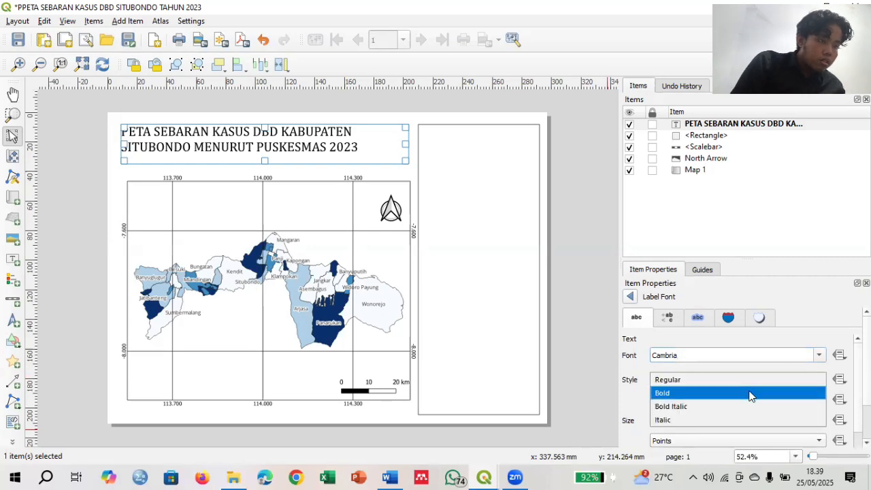
click(751, 393)
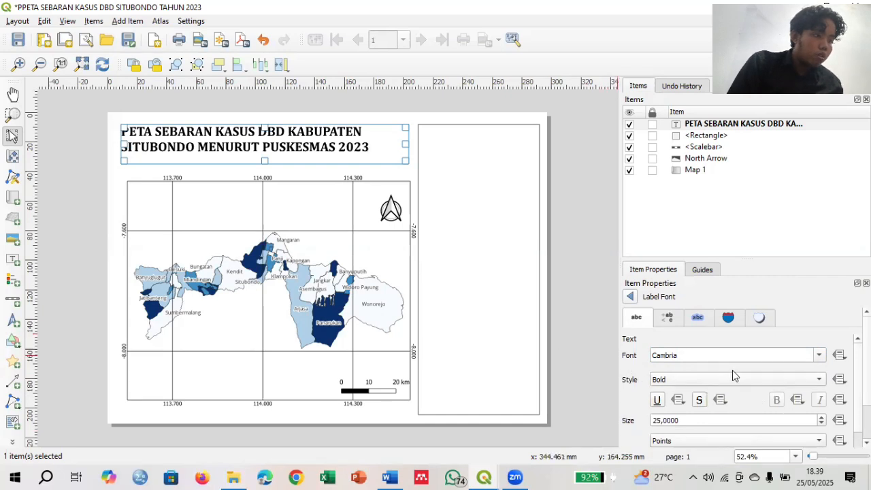
click(686, 379)
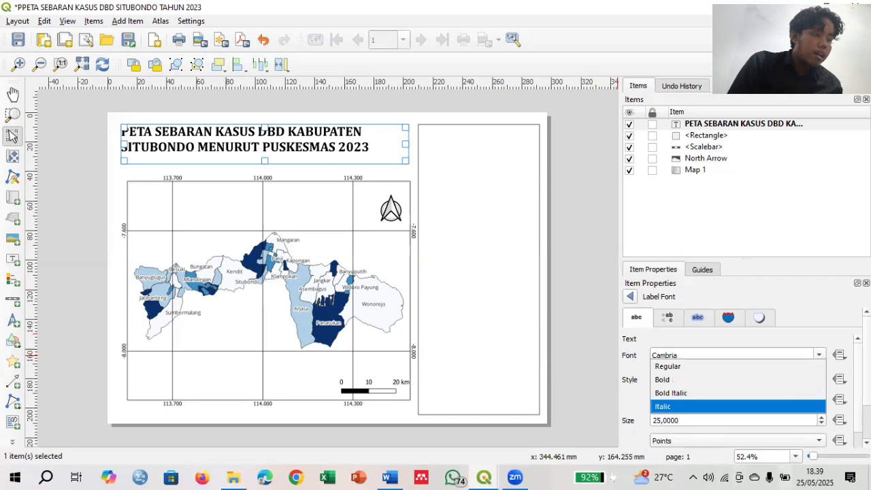
click(752, 378)
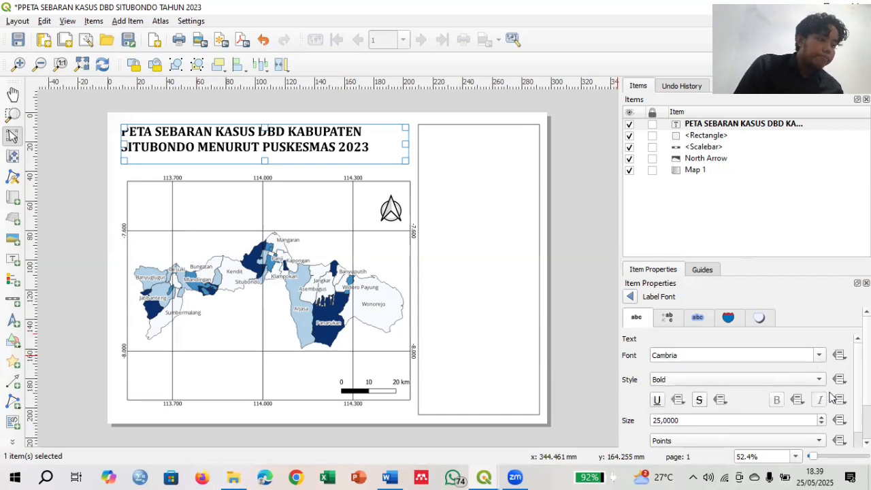
scroll(746, 377, down, 1)
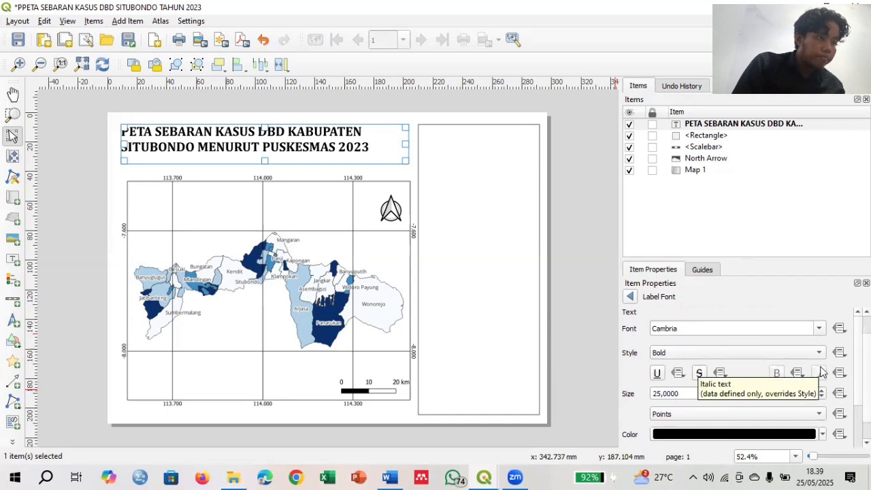
click(630, 297)
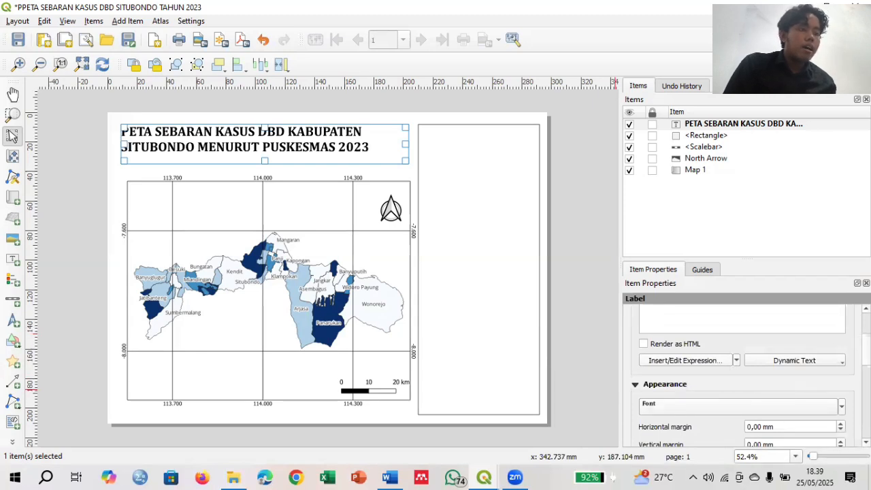
scroll(741, 374, down, 3)
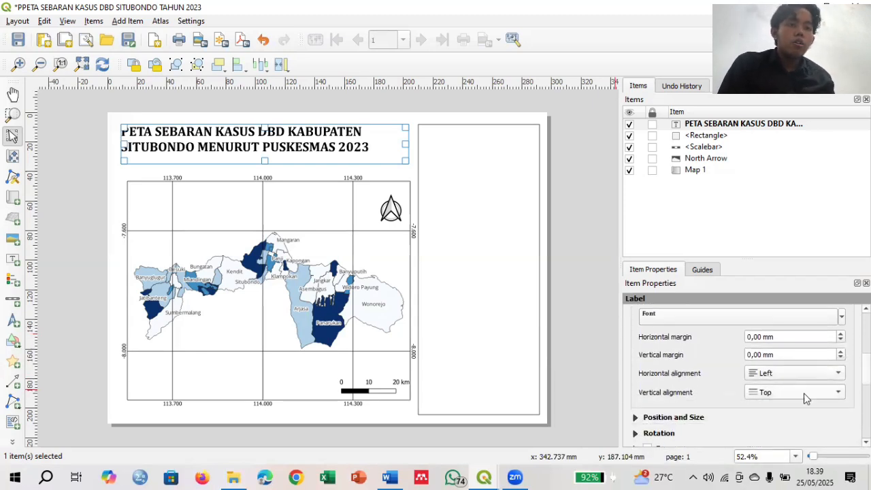
Add a picture item in the upper part of the side box and load the raster image SIG LOGO 2.png into it.
click(13, 241)
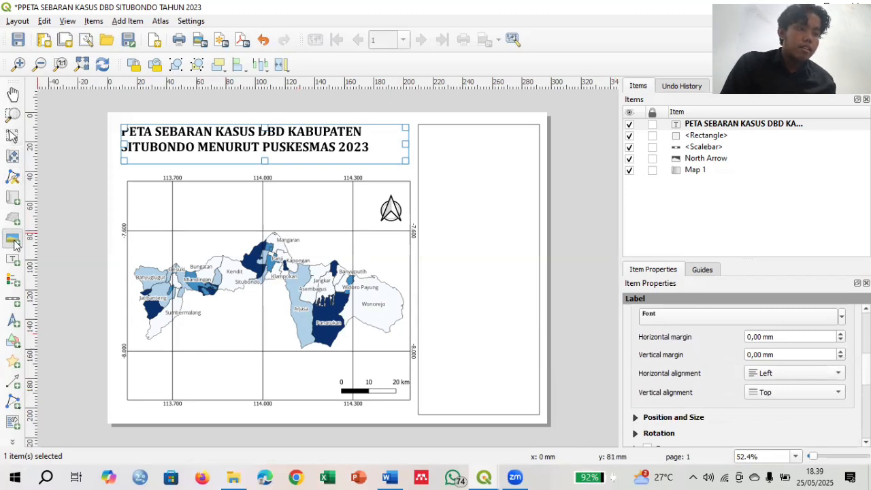
drag(423, 130, 478, 172)
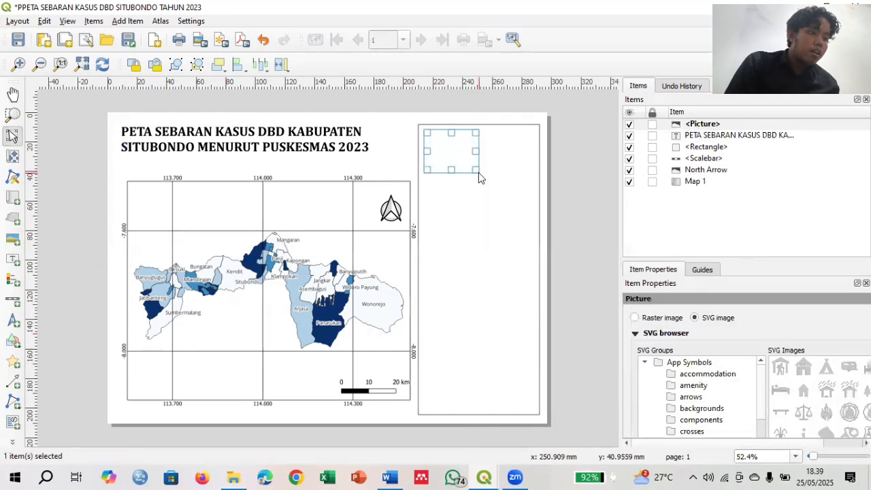
click(635, 318)
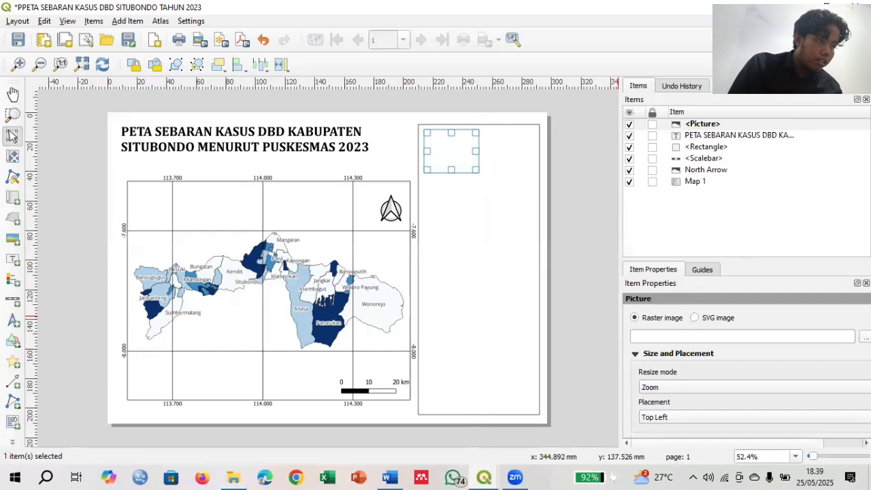
click(865, 337)
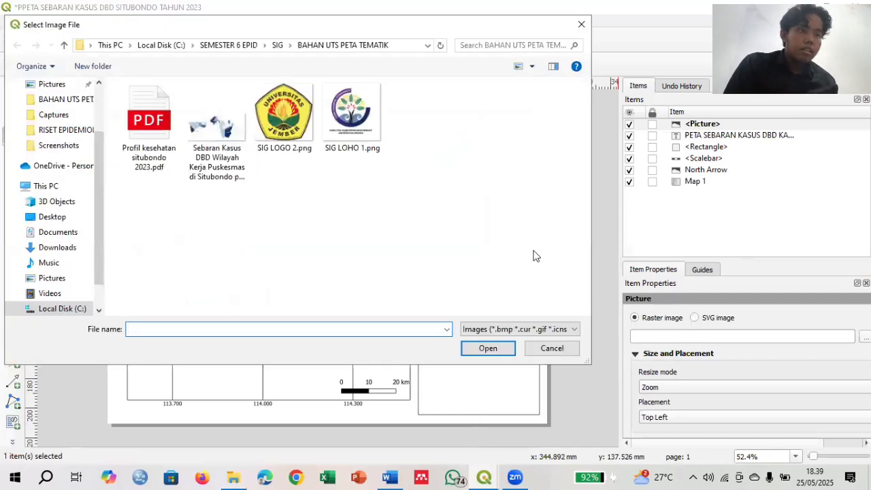
click(276, 109)
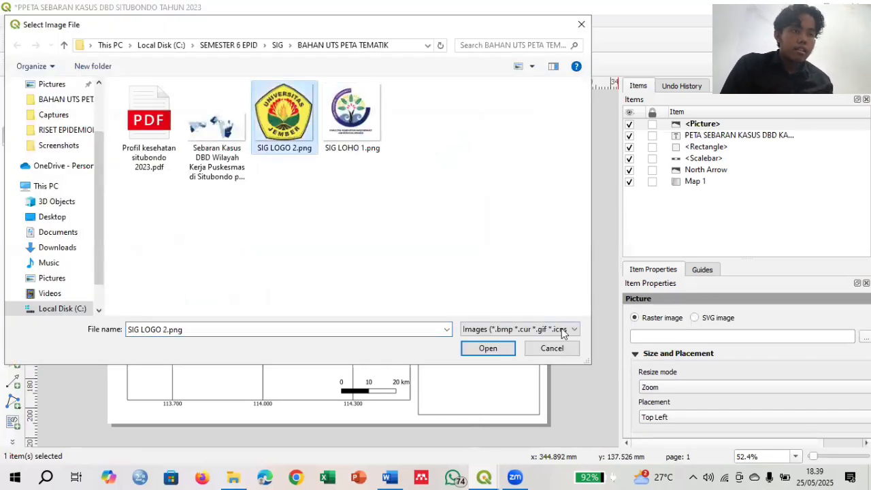
click(493, 352)
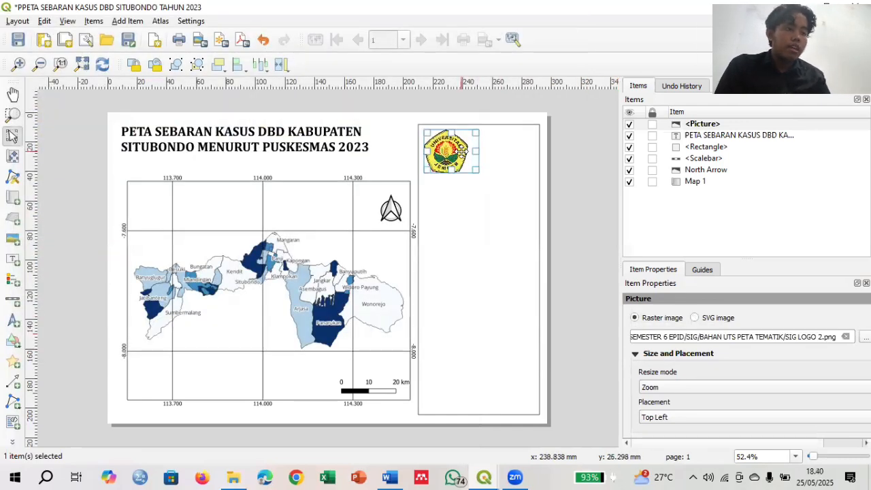
Duplicate the university logo picture, place the copy beside the original, and change its image source to SIG LOHO 1.png.
key(ctrl+v)
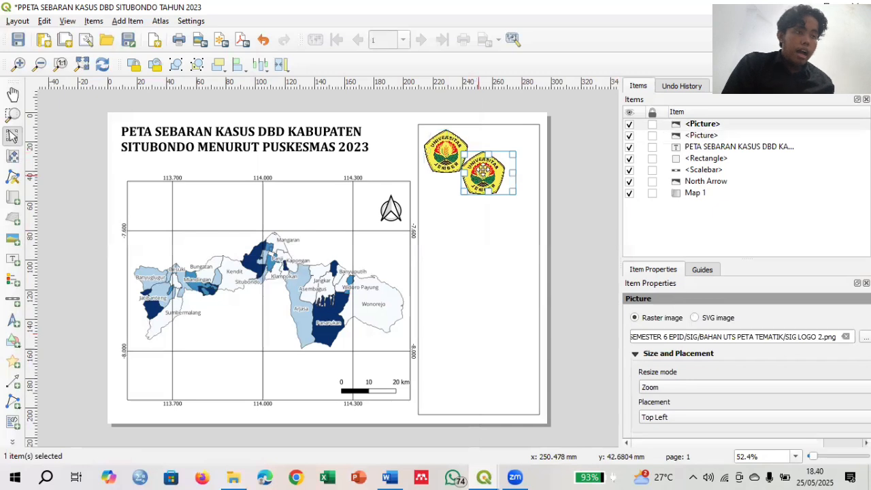
drag(483, 170, 493, 151)
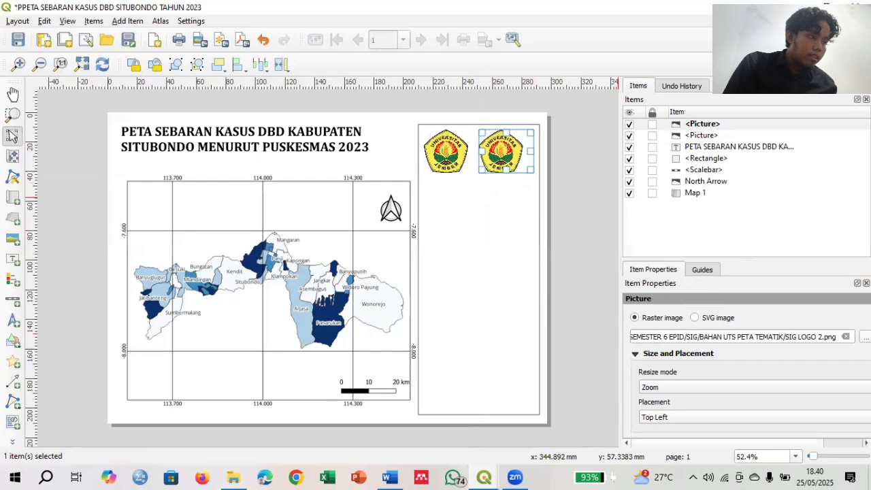
click(866, 336)
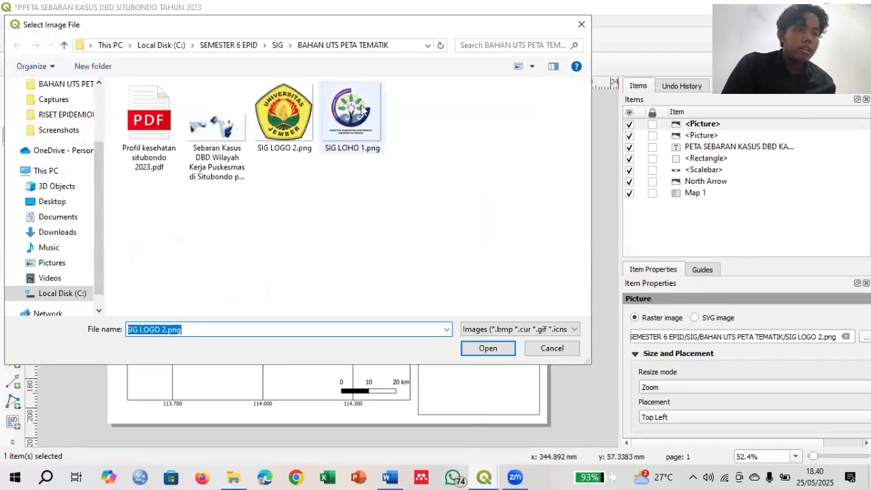
click(364, 111)
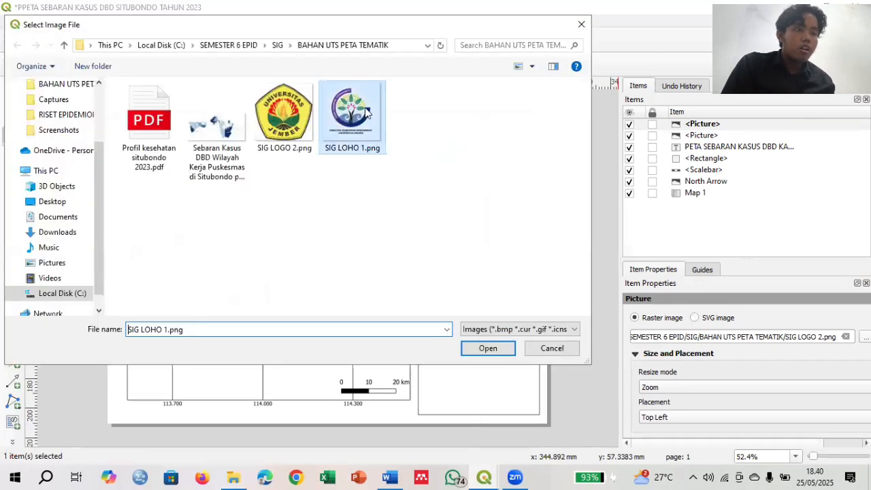
click(502, 349)
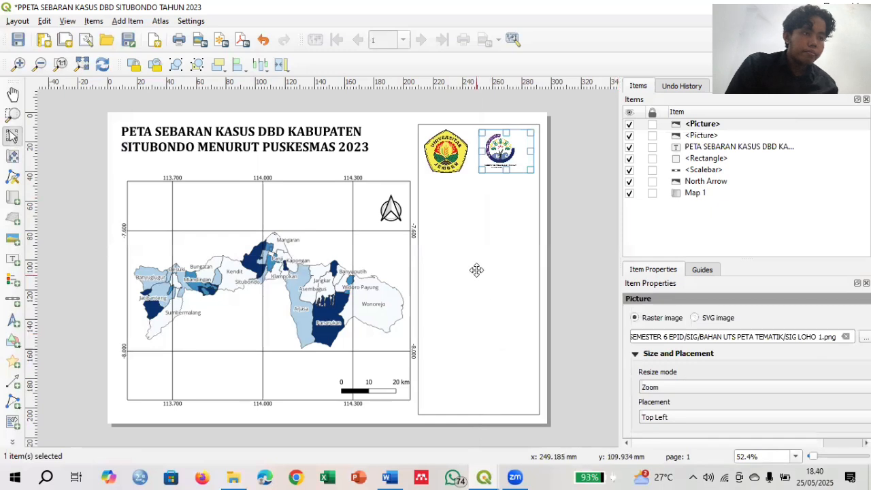
click(594, 225)
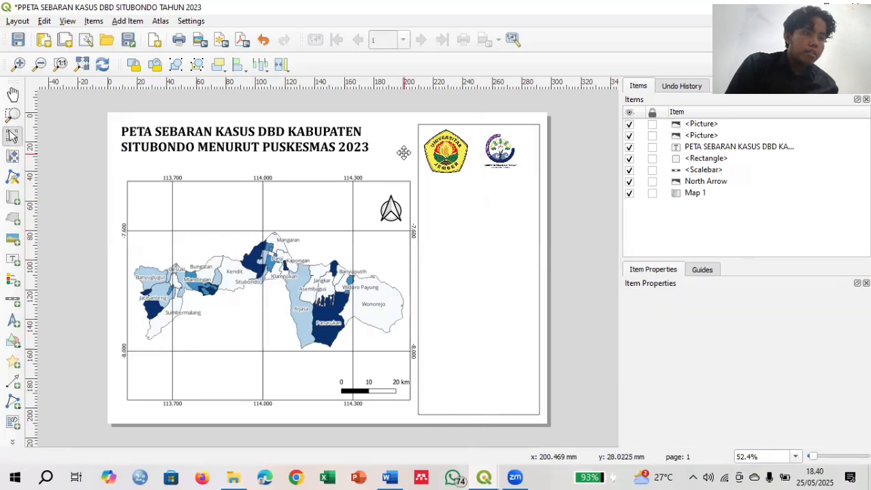
Move the university logo closer to the second logo and enlarge the second logo slightly to reach the side box's edge.
click(444, 163)
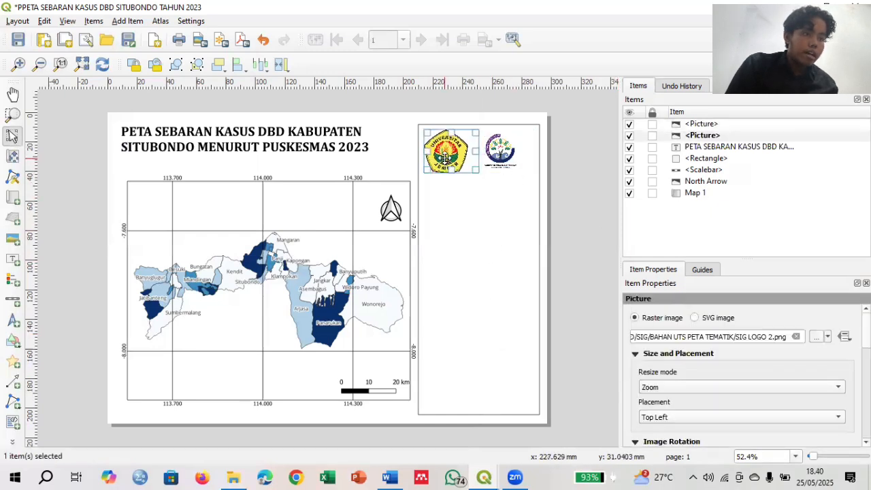
drag(444, 158, 465, 157)
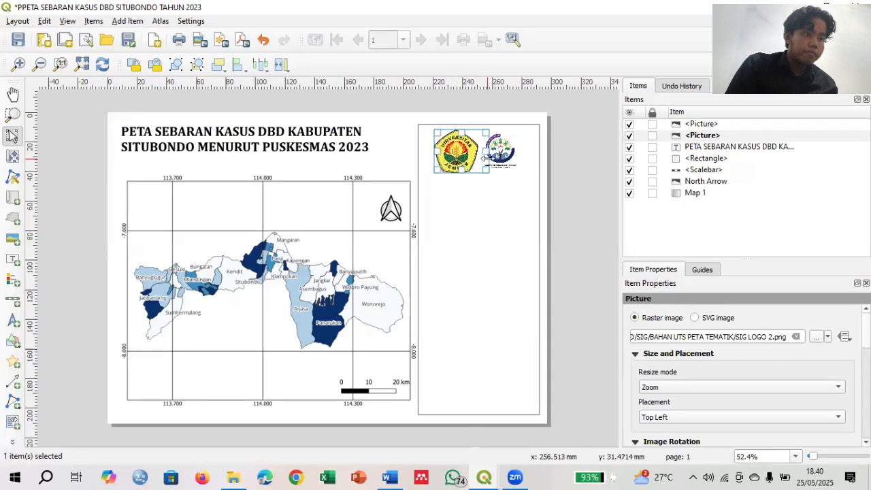
click(500, 157)
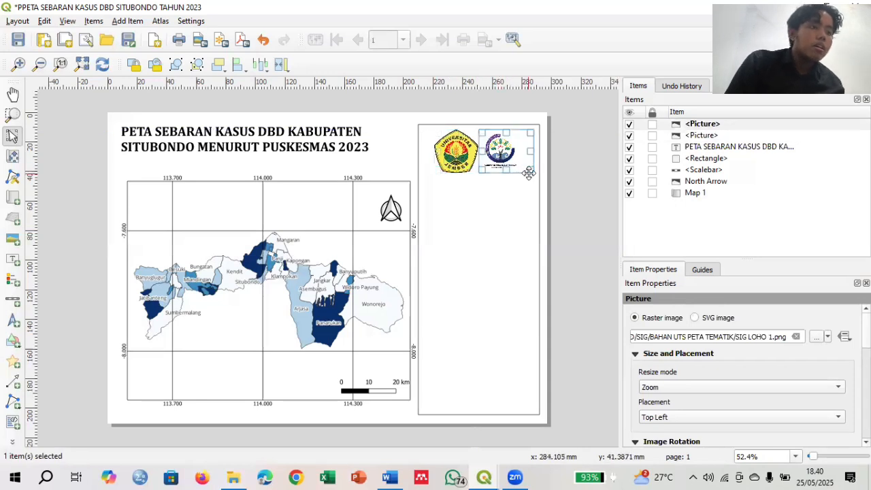
drag(533, 171, 538, 174)
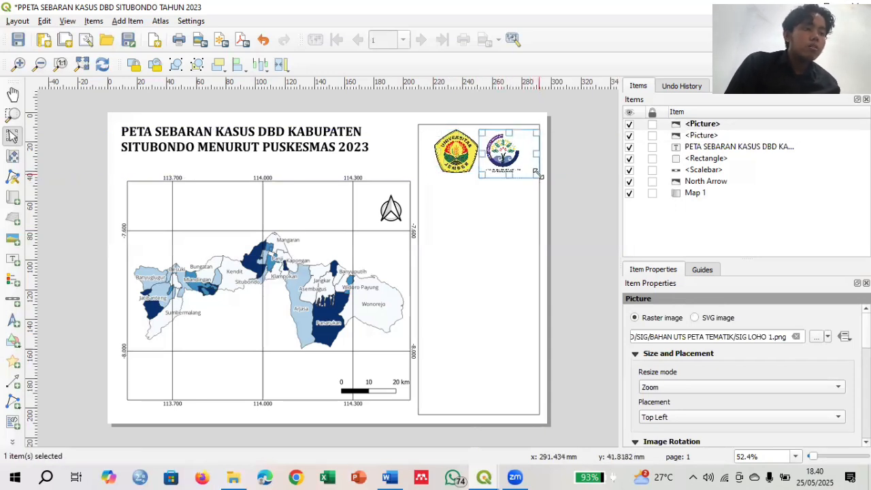
click(568, 193)
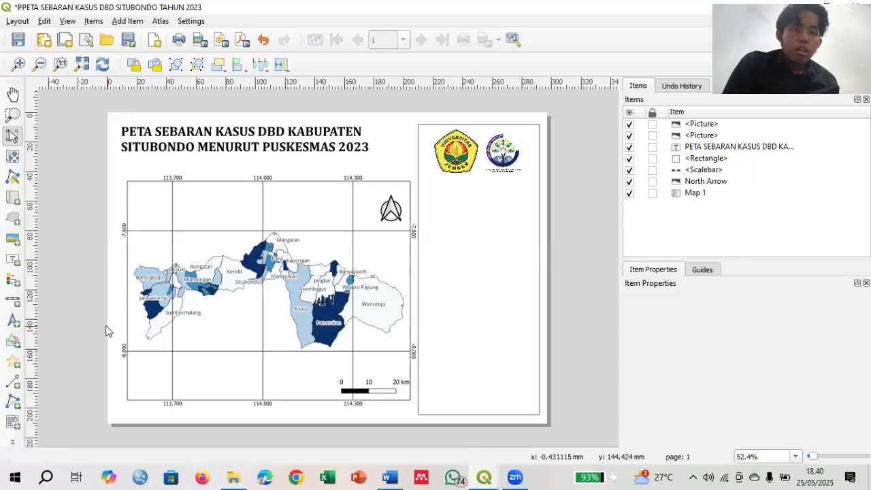
Draw a horizontal divider line across the full width of the side box beneath the logos and set its end marker to None.
click(10, 387)
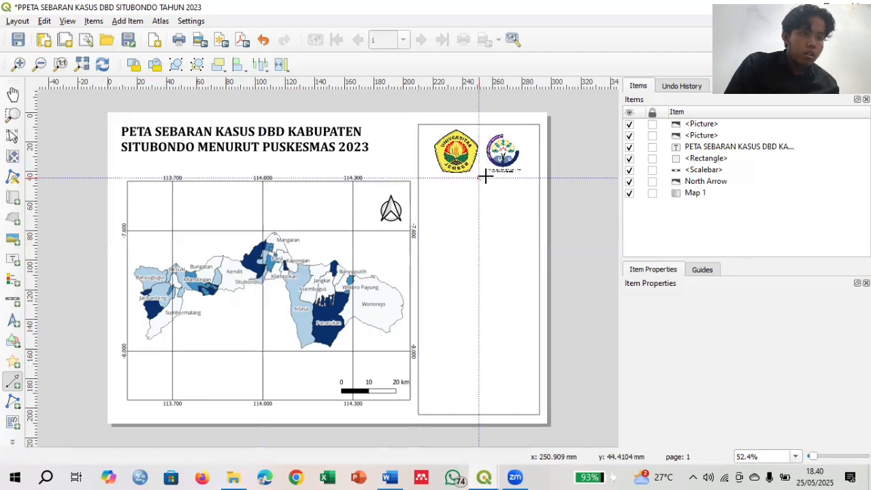
click(538, 177)
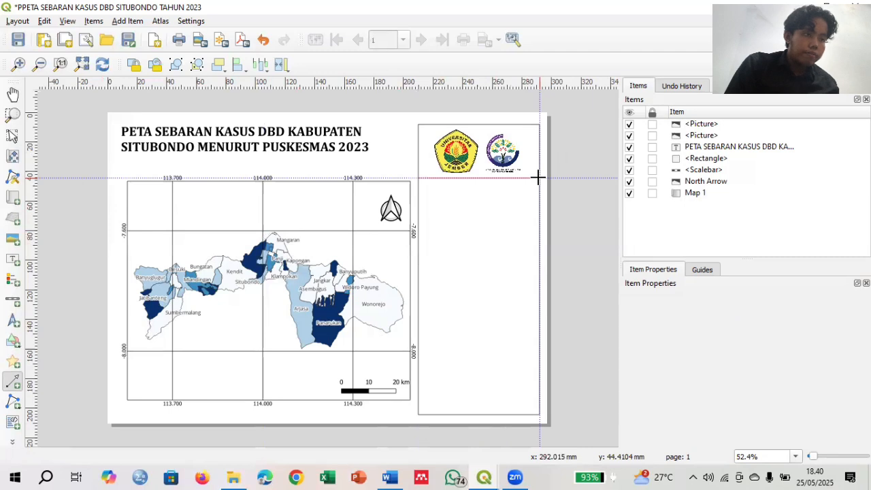
right_click(537, 178)
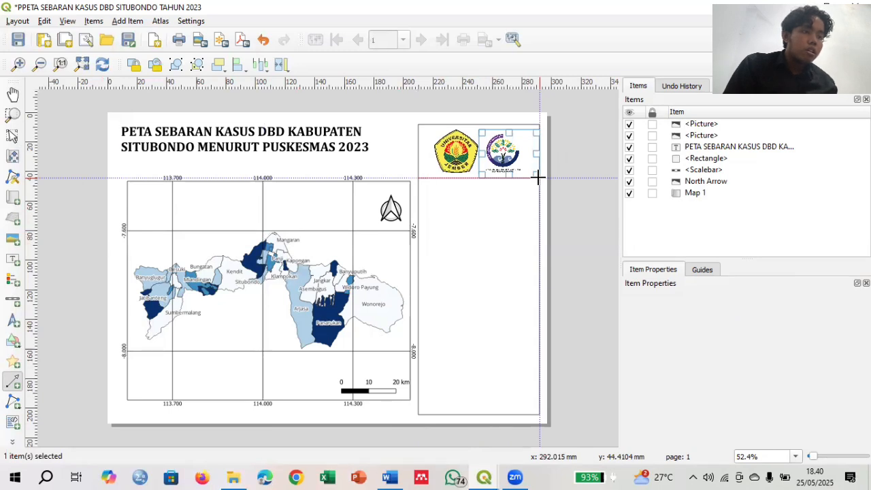
right_click(537, 177)
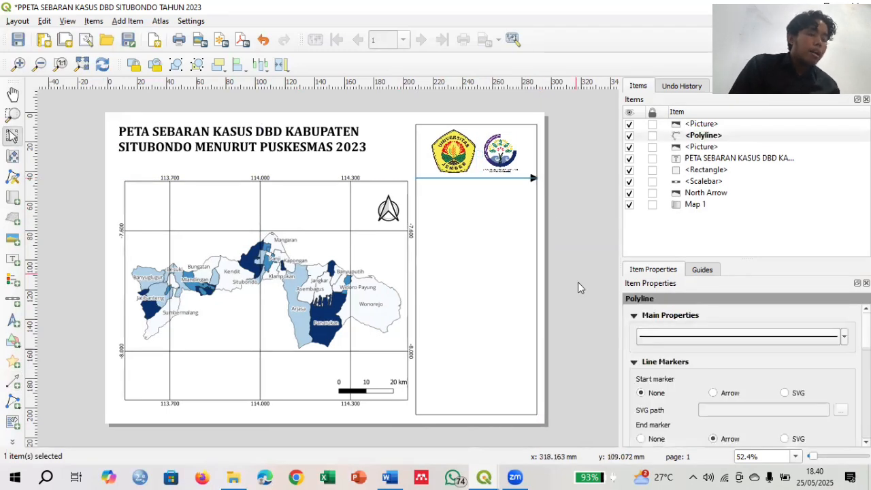
click(641, 439)
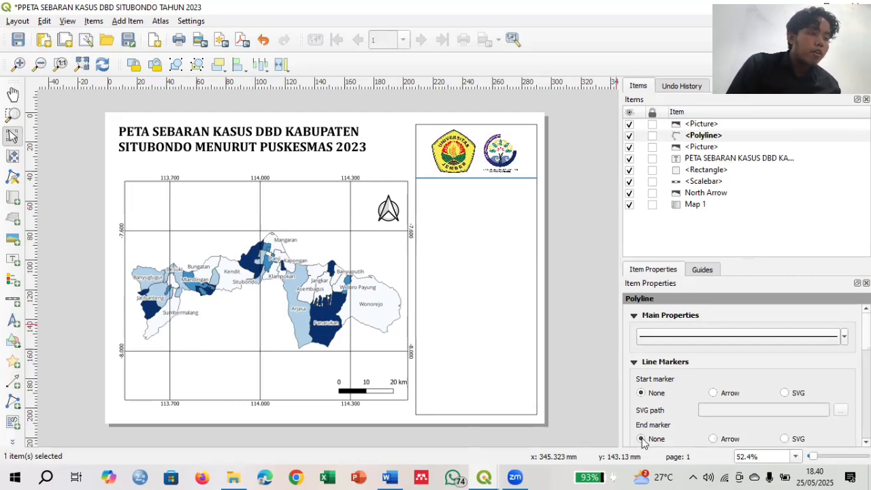
click(595, 344)
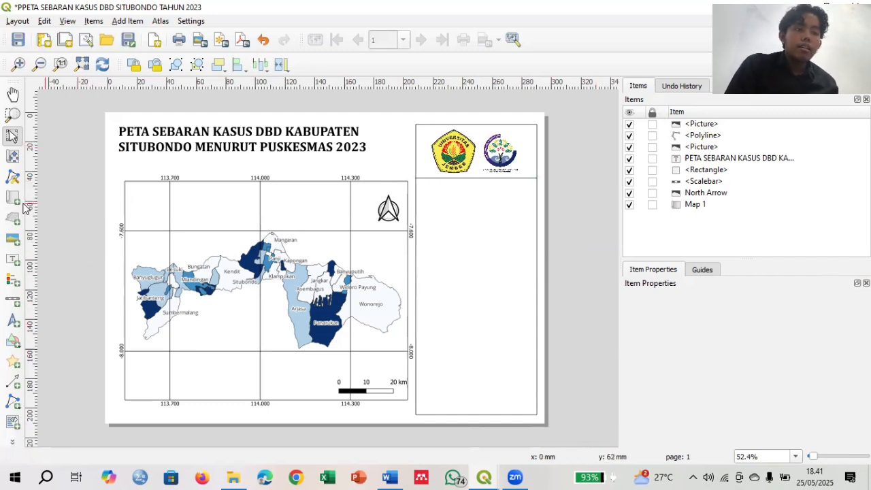
Add a legend for Map 1 in the side box, just beneath the divider line.
click(116, 23)
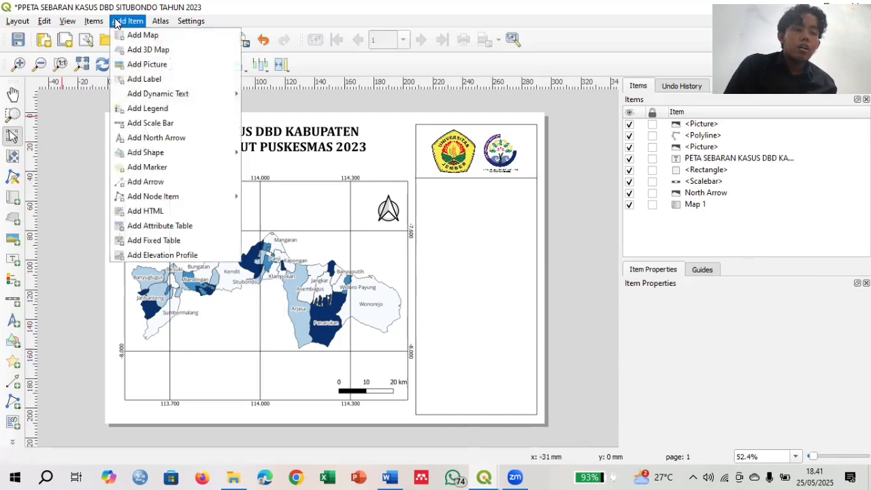
click(154, 110)
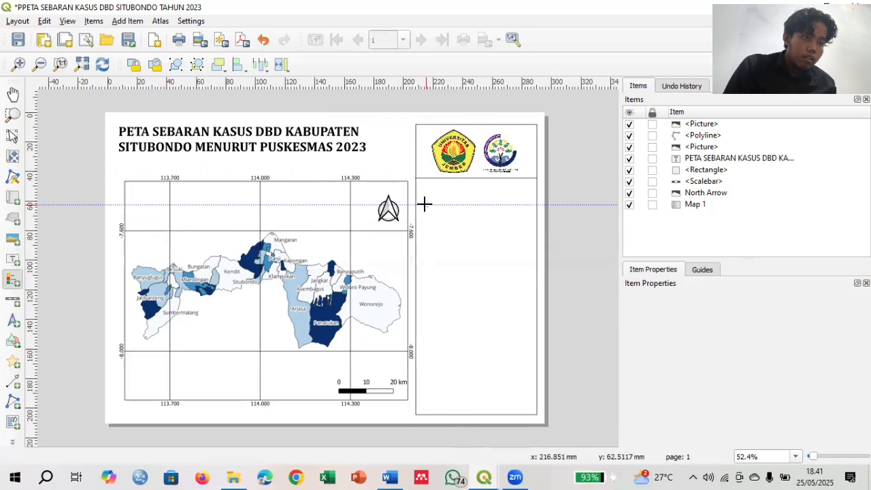
drag(423, 189, 530, 249)
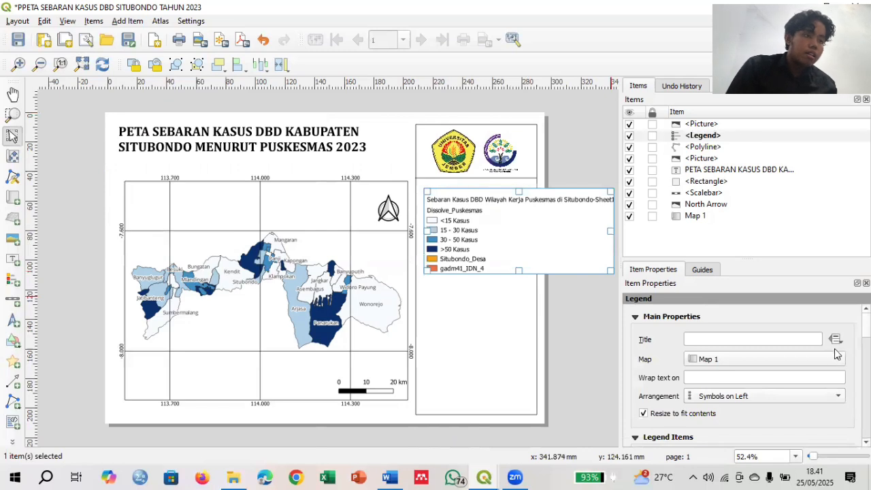
Turn off automatic updating of the legend items so that the entries can be edited.
scroll(741, 374, down, 5)
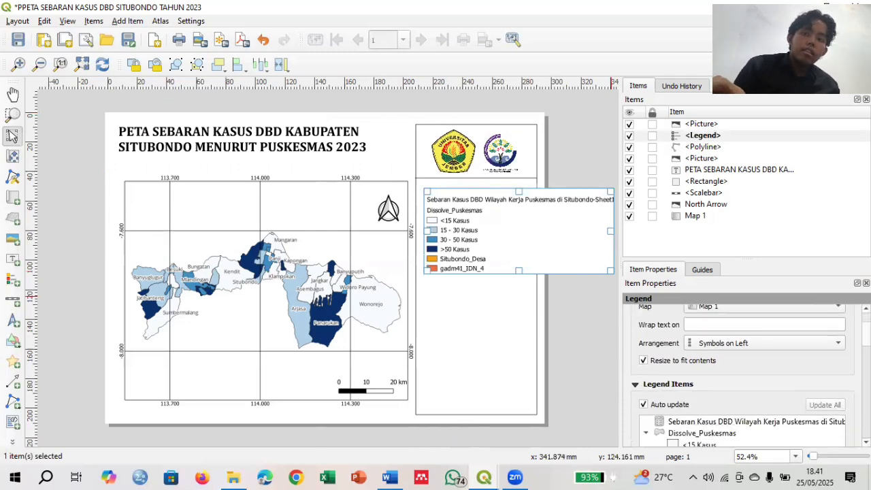
scroll(742, 364, down, 1)
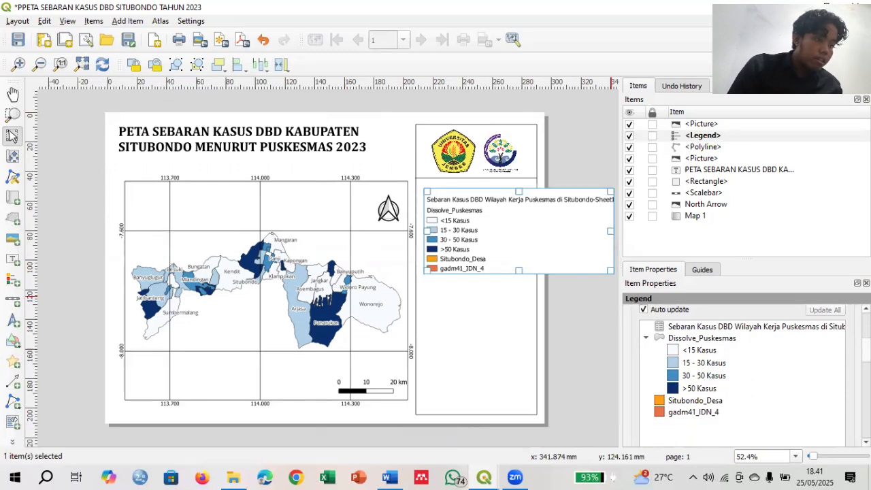
scroll(714, 320, down, 5)
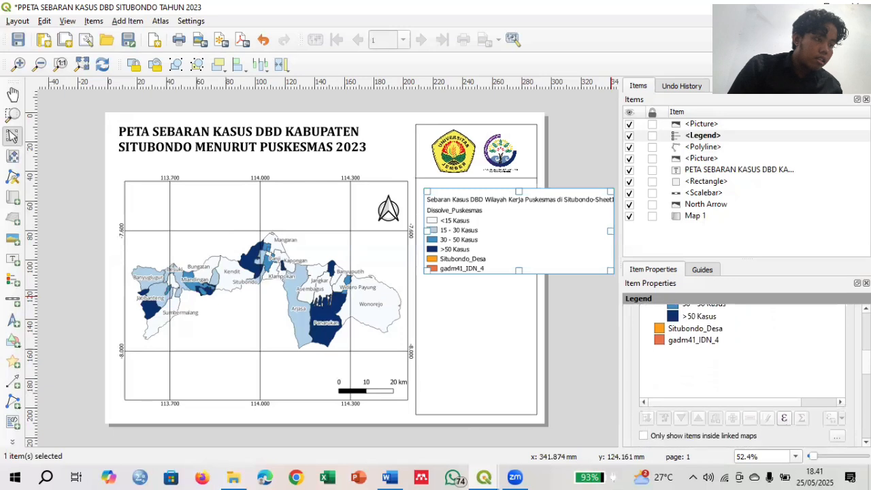
click(711, 329)
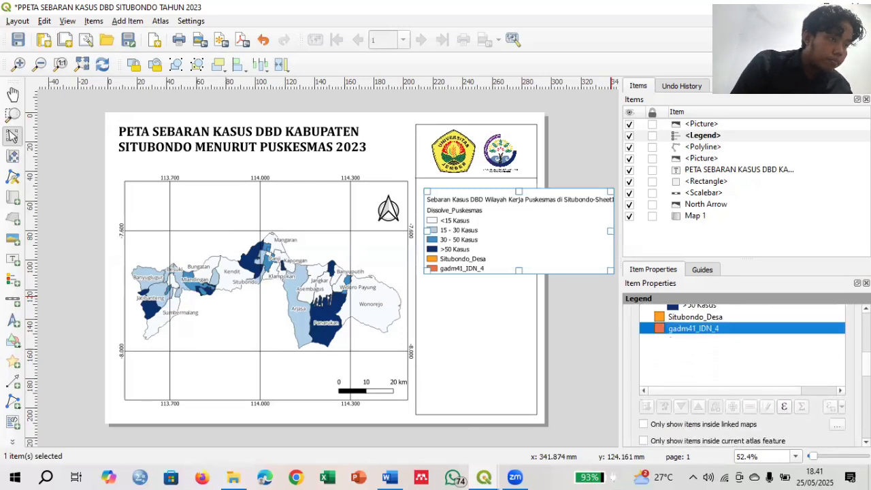
scroll(742, 374, up, 3)
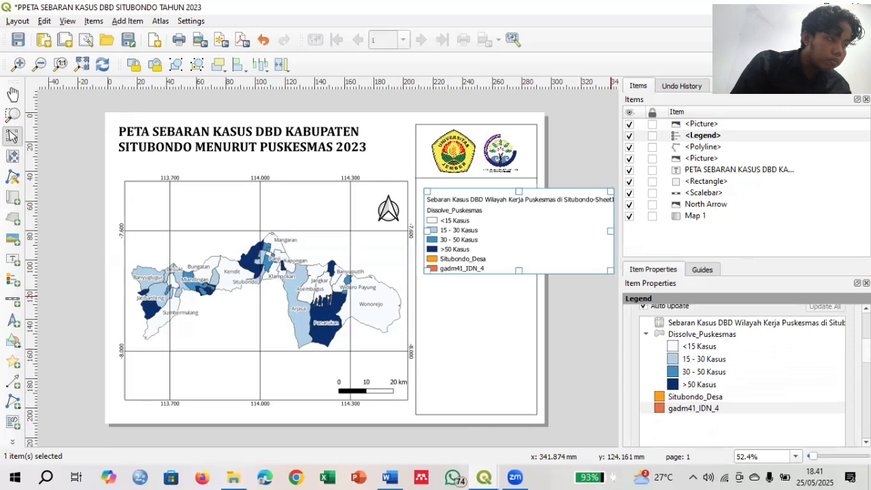
scroll(742, 367, up, 1)
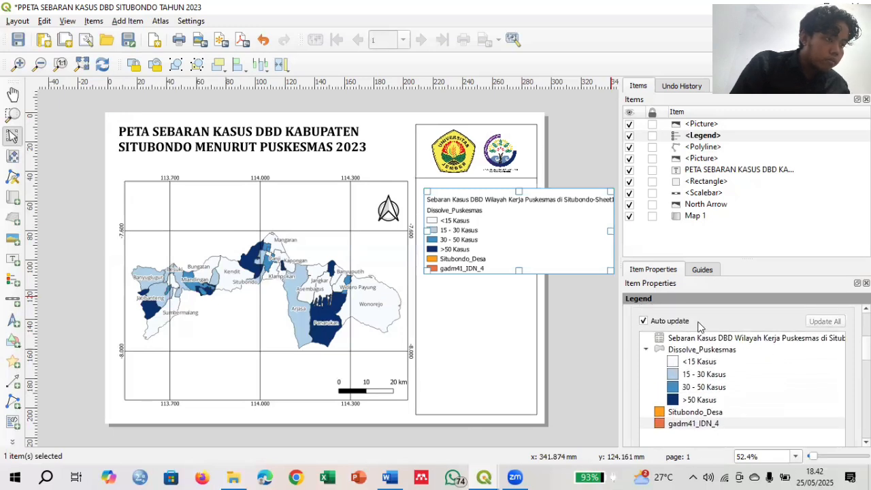
click(643, 321)
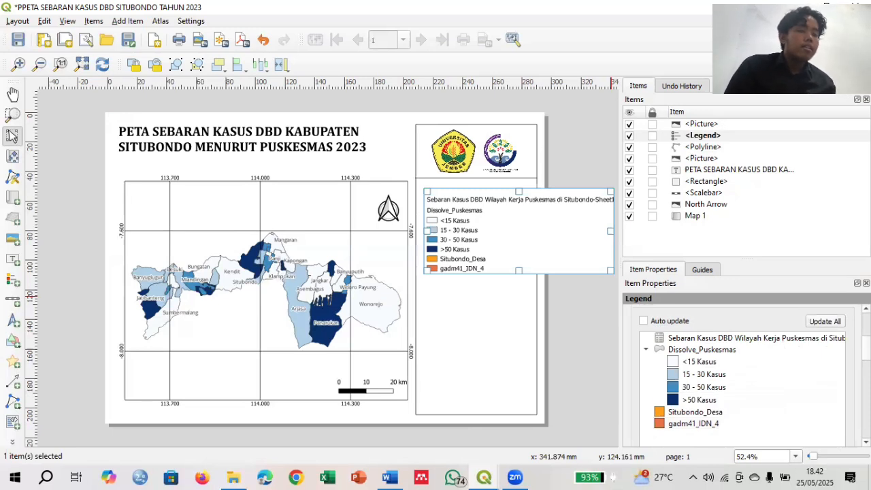
Remove the gadm41_IDN_4 and Situbondo_Desa entries from the legend.
scroll(742, 368, down, 5)
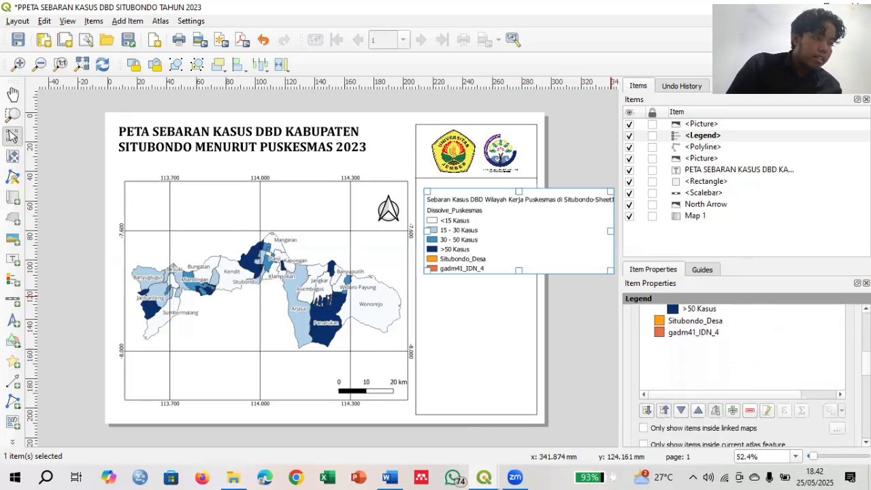
click(711, 333)
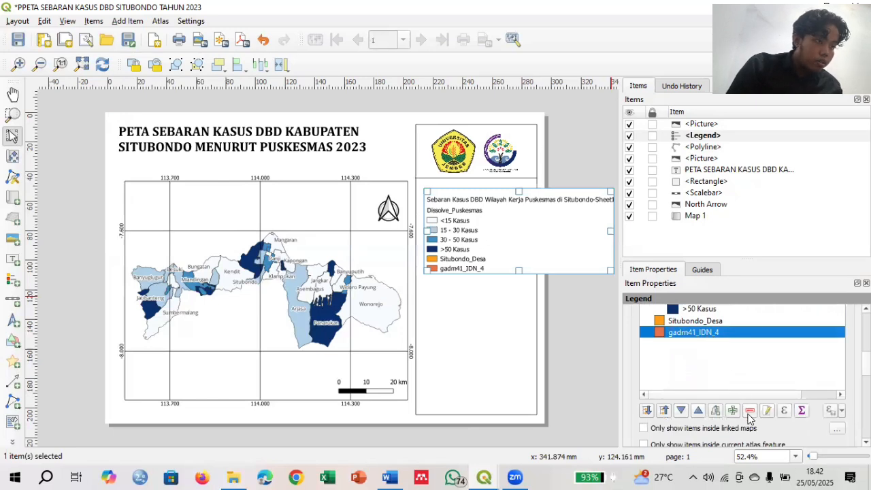
click(749, 410)
click(700, 319)
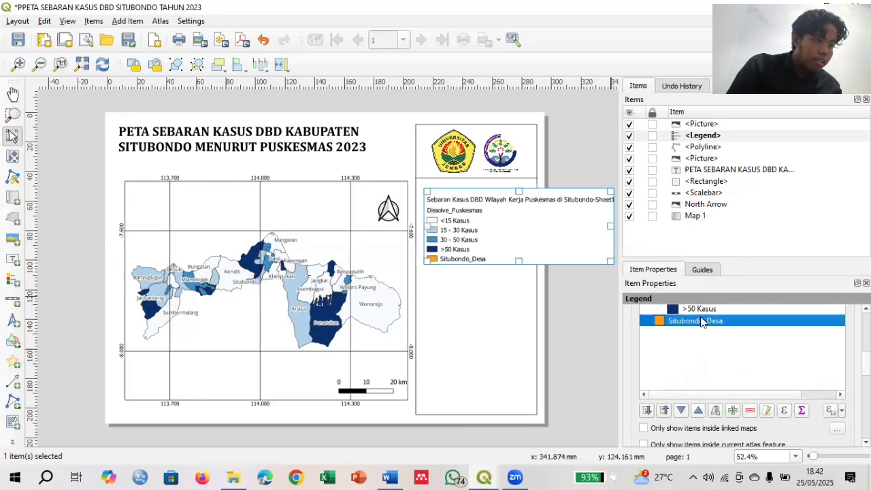
click(749, 410)
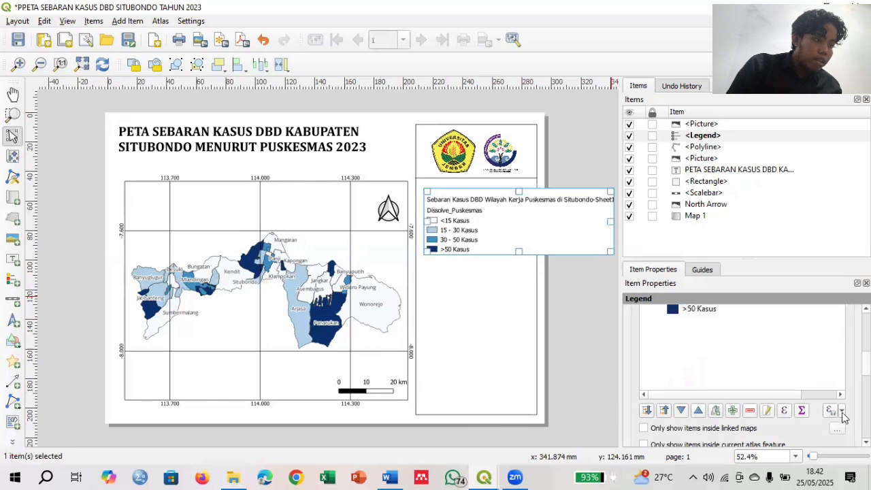
scroll(773, 370, up, 5)
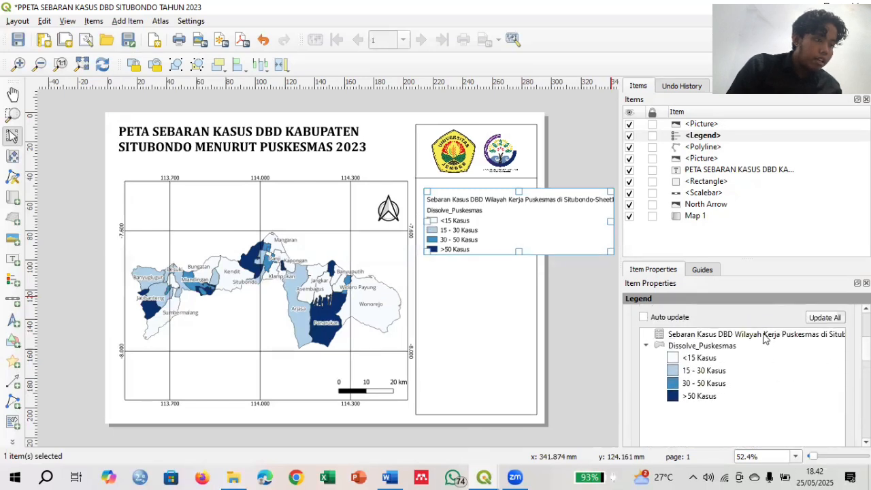
click(763, 334)
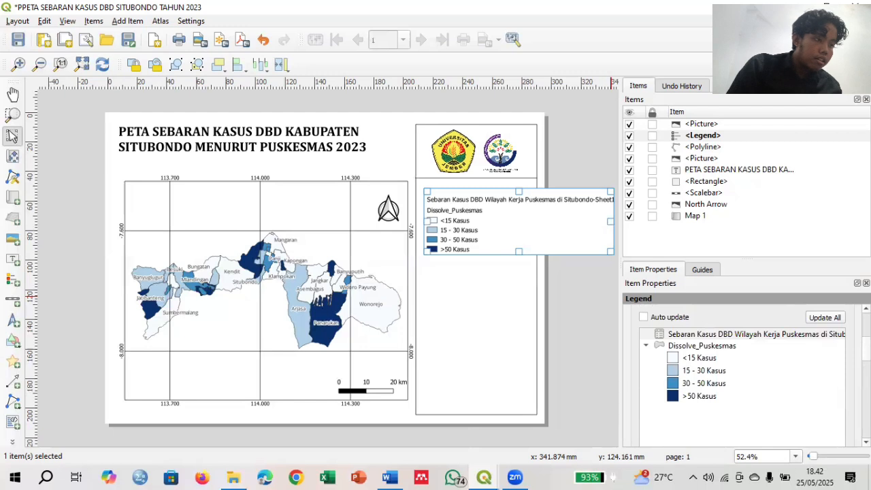
click(807, 334)
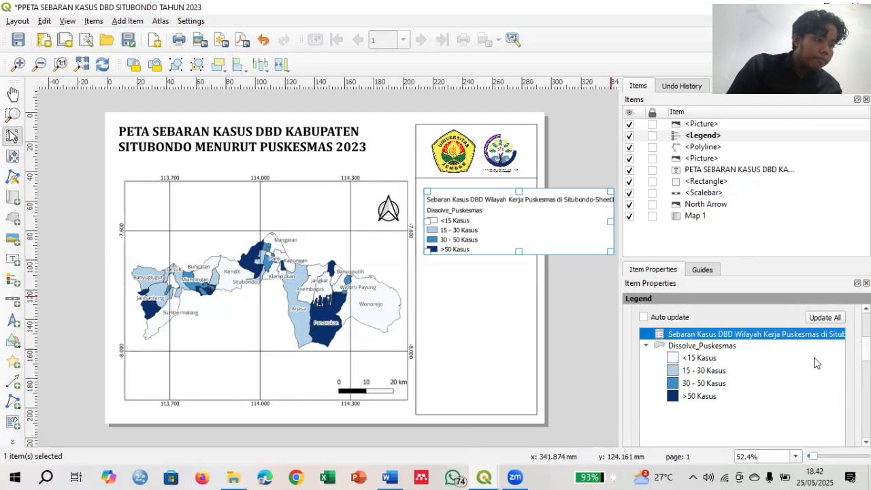
scroll(814, 357, down, 1)
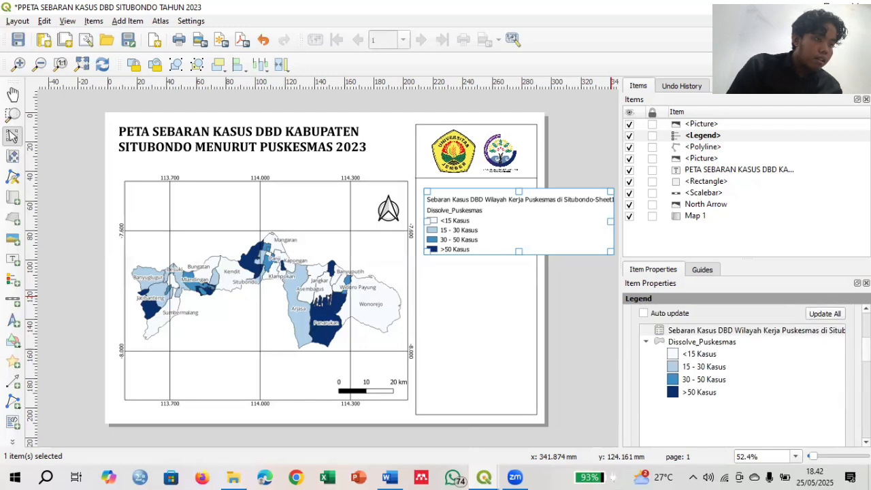
scroll(742, 368, down, 3)
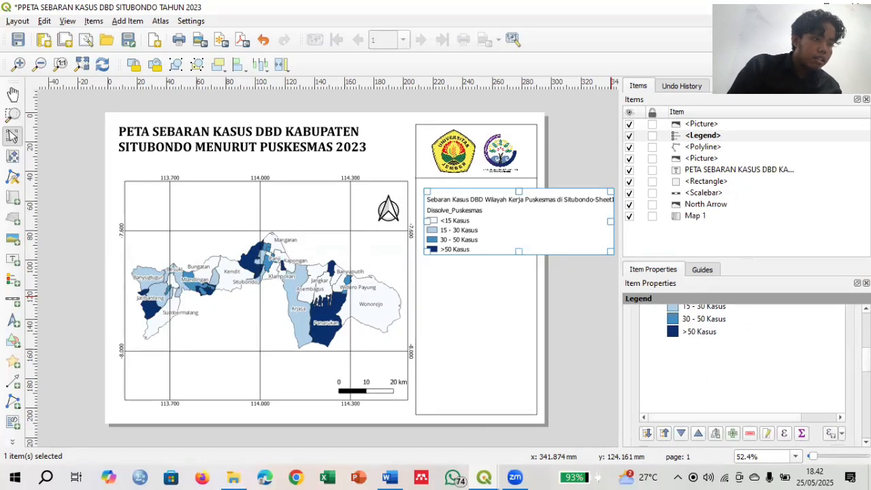
scroll(749, 354, up, 3)
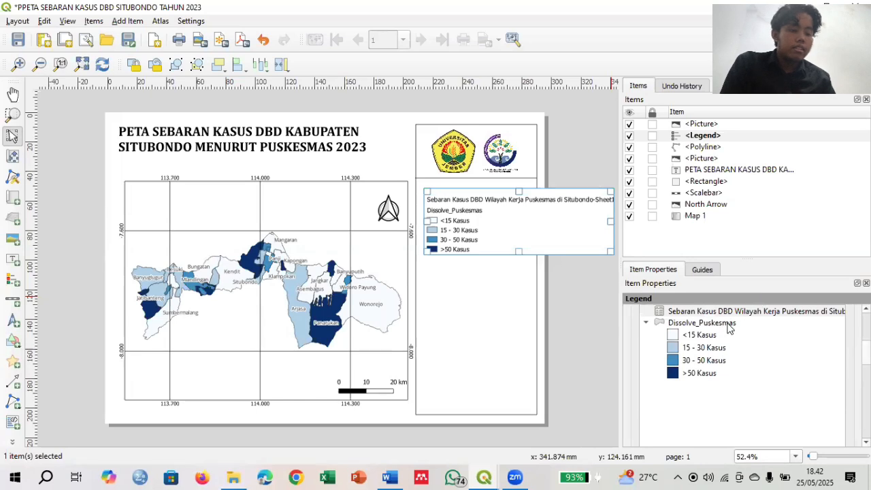
Rename the Dissolve_Puskesmas legend entry to "Besaran Kasus".
double_click(742, 321)
click(657, 329)
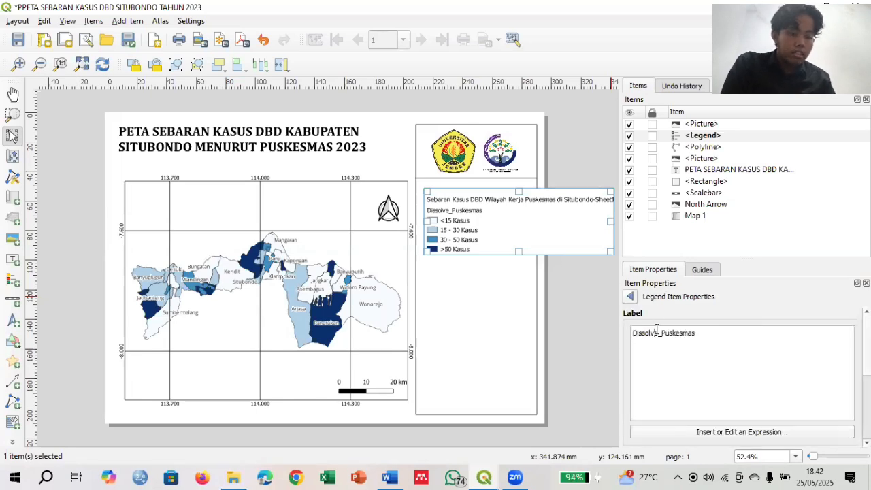
key(ctrl+a)
key(BackSpace)
text(B)
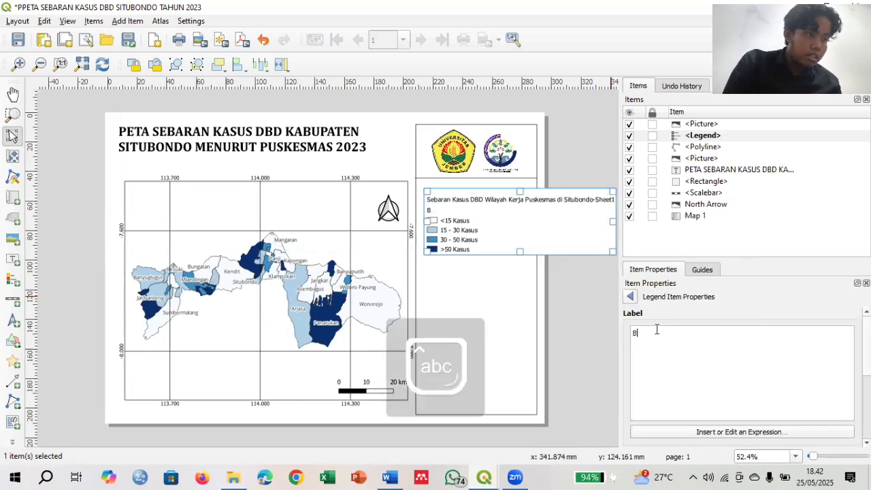
text(esaran)
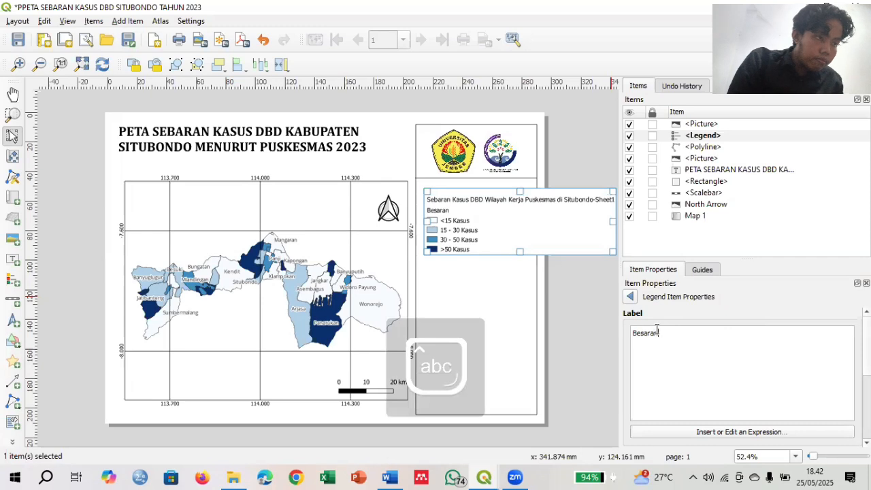
text( Kasus)
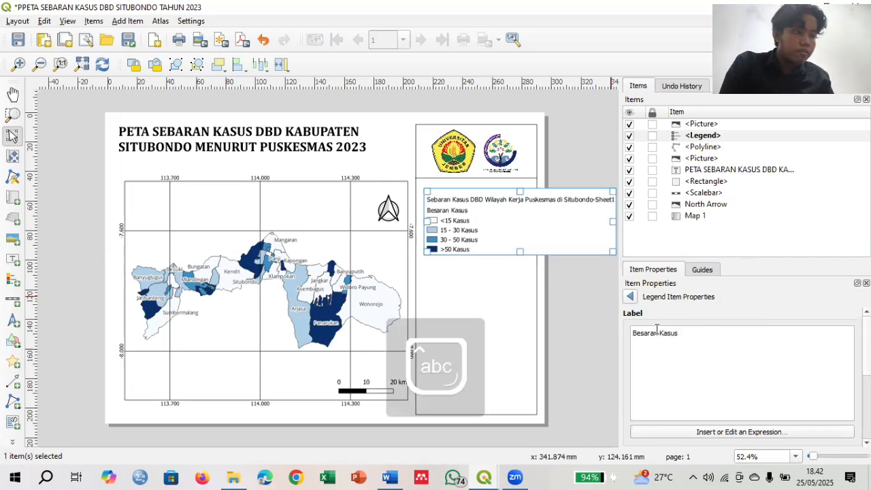
click(630, 297)
Remove the "Sebaran Kasus DBD Wilayah Kerja Puskesmas di Situbondo" table entry from the legend.
click(661, 310)
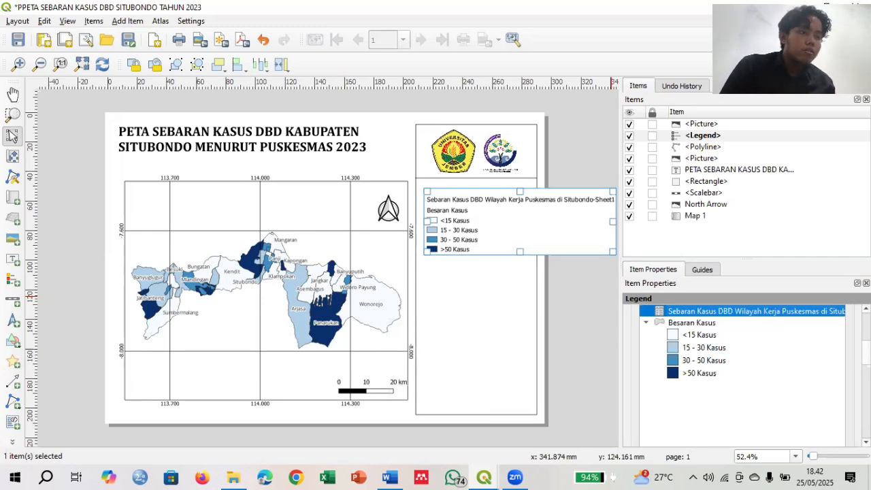
click(741, 409)
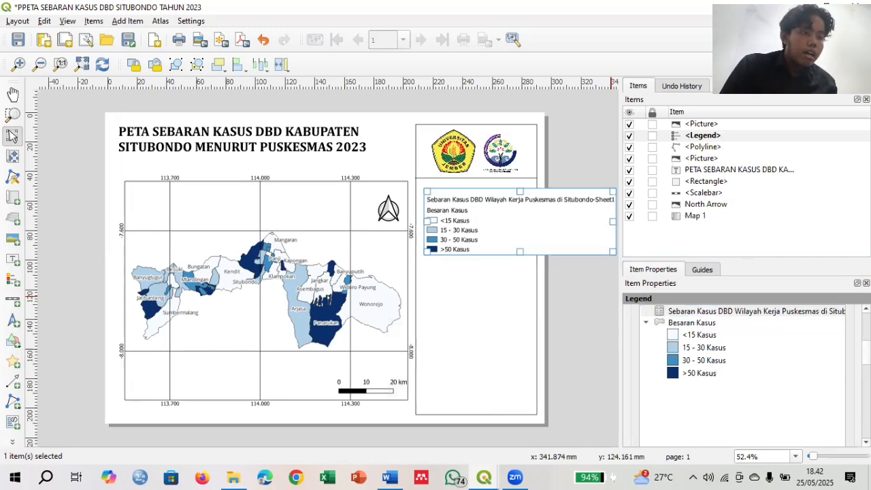
scroll(741, 409, down, 1)
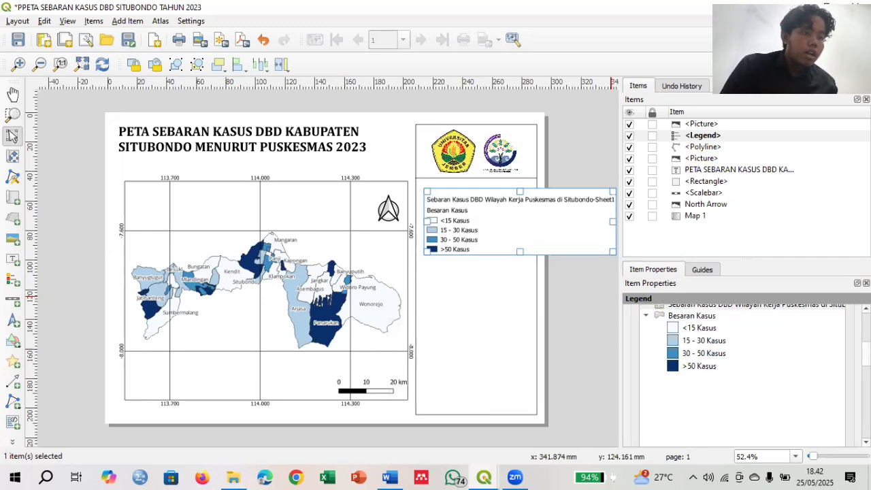
click(834, 308)
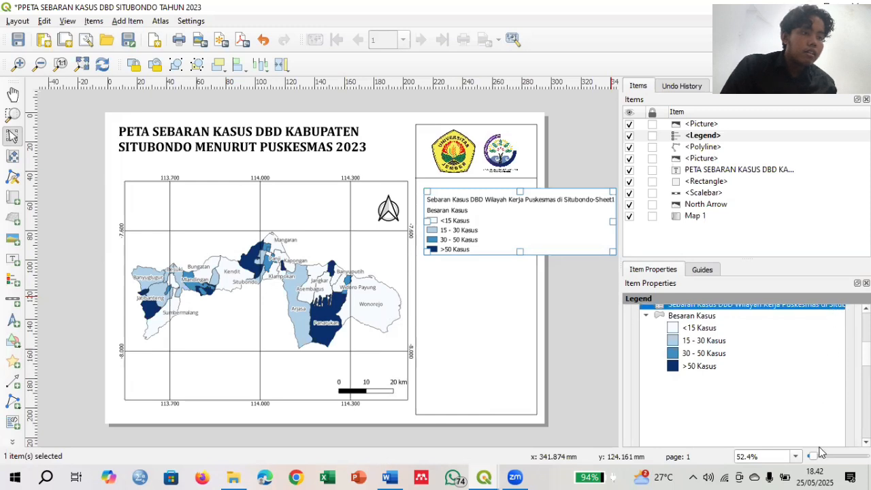
click(789, 410)
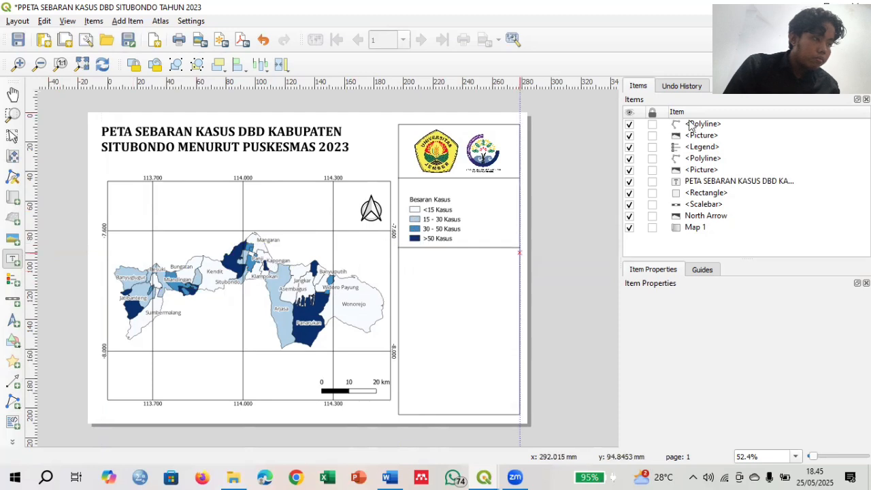
click(715, 184)
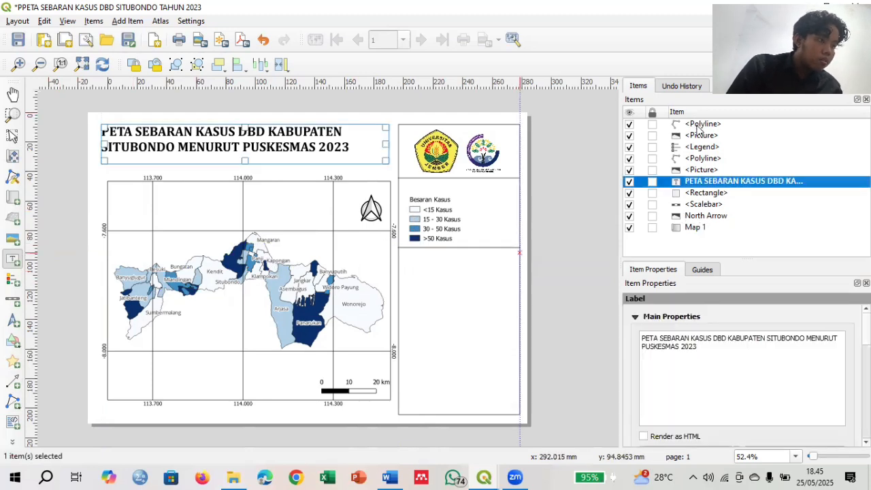
click(701, 148)
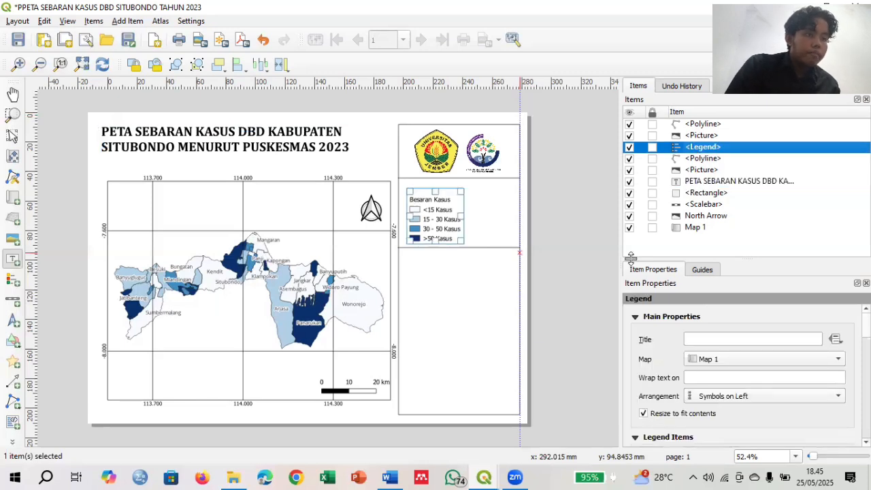
Add a text label in the side box beneath the lower divider line, spanning most of the box's width.
click(10, 261)
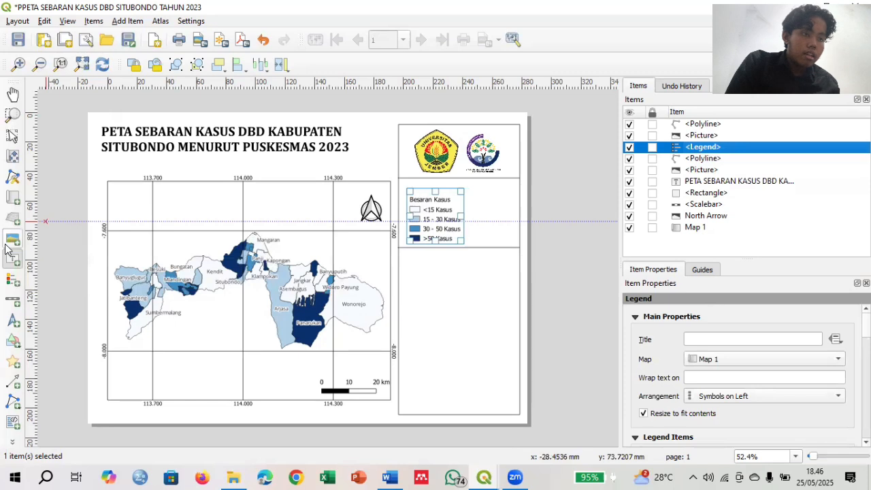
click(8, 254)
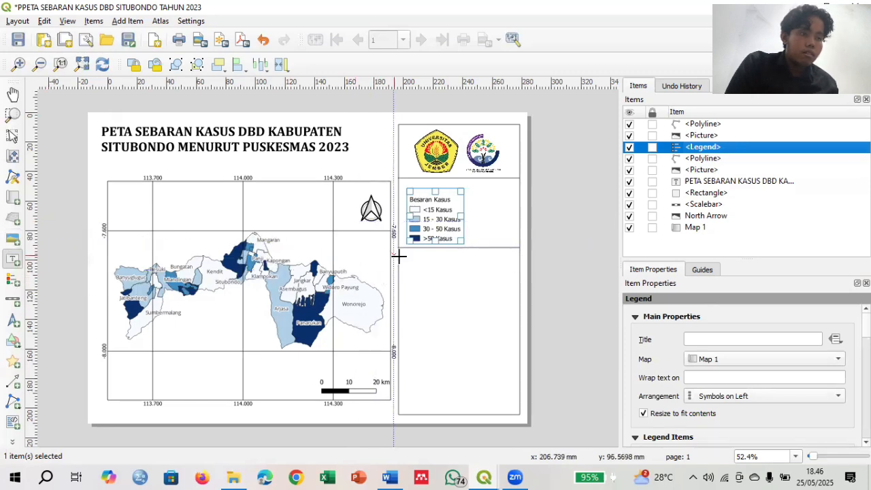
drag(406, 256, 511, 295)
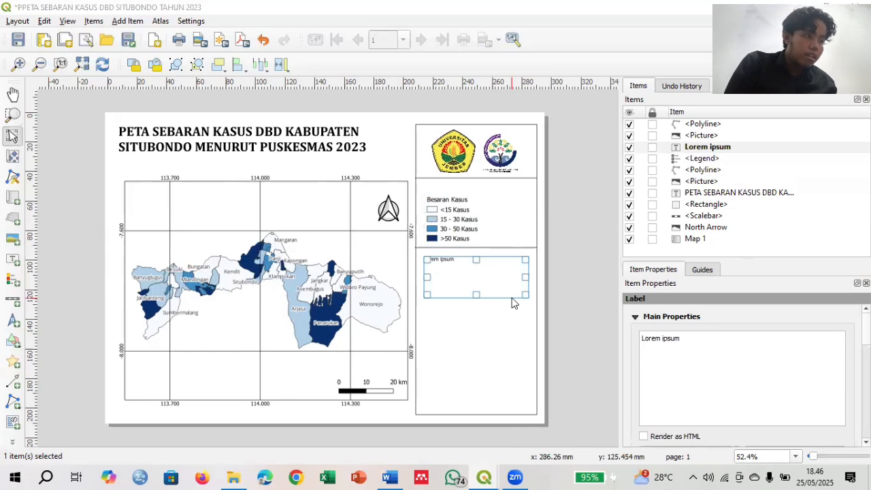
Replace the label's placeholder text with the lines FAKULTAS KESEHATAN MASYARAKAT, UNIVERSITAS JEMBER, 2025 copied from the Word document.
key(alt+Tab)
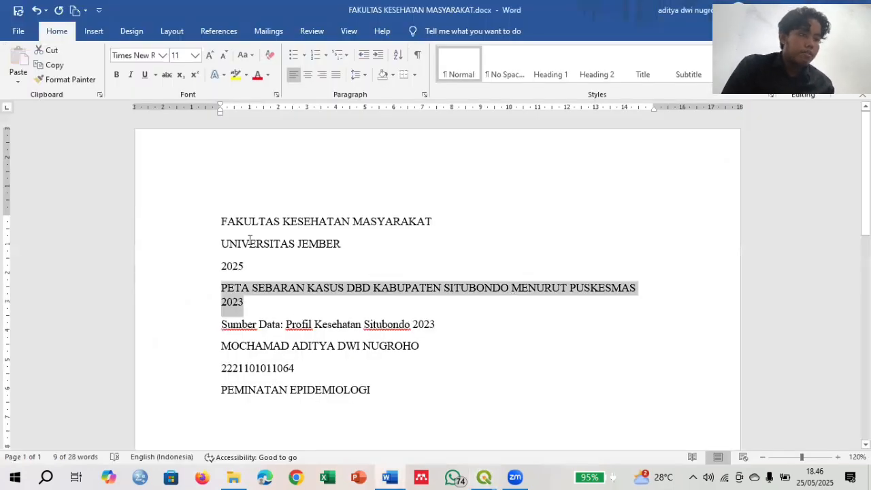
drag(221, 217, 251, 266)
key(ctrl+c)
key(alt+Tab)
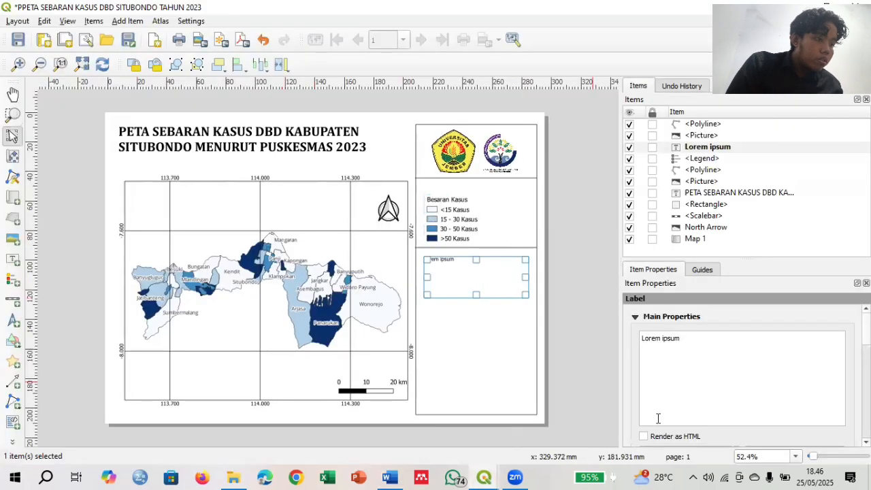
key(ctrl+a)
key(ctrl+v)
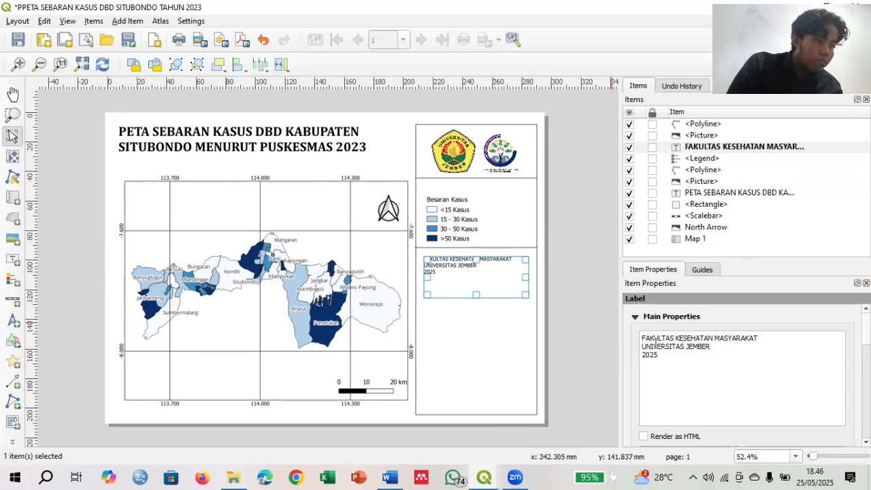
Set the faculty label's font size to 11 points and widen the label on both sides close to the side box edges.
scroll(742, 374, down, 5)
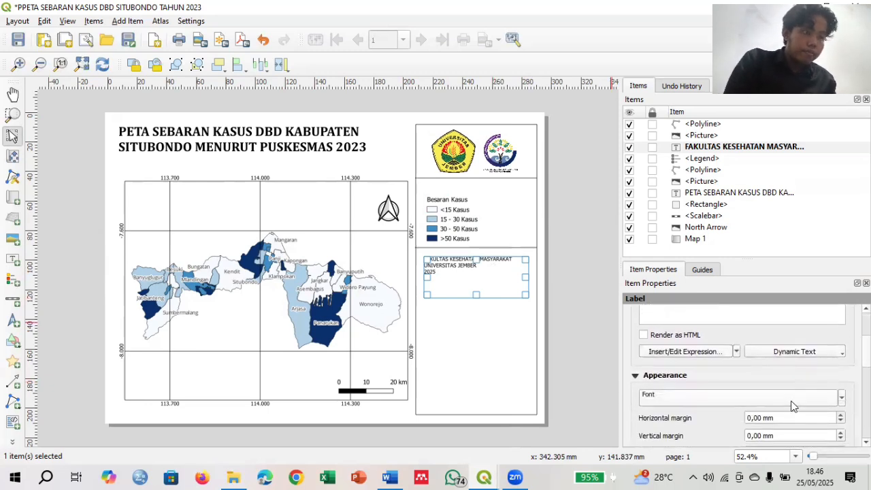
click(784, 394)
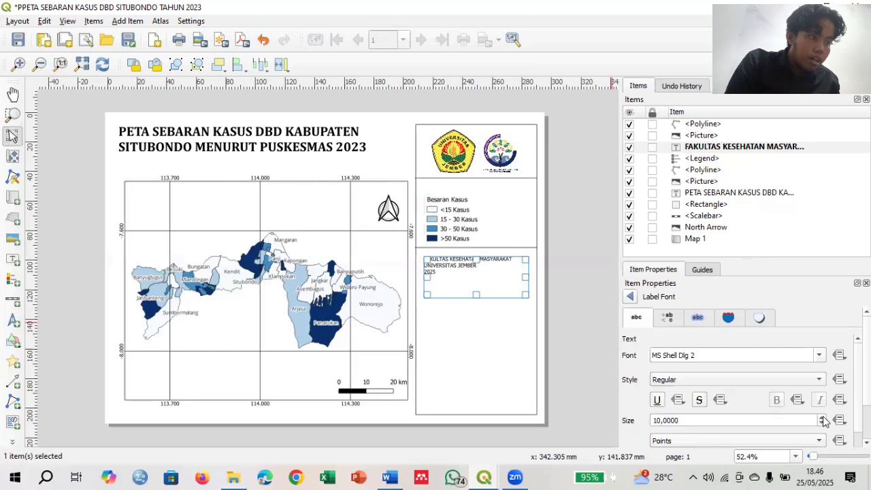
click(821, 417)
click(822, 417)
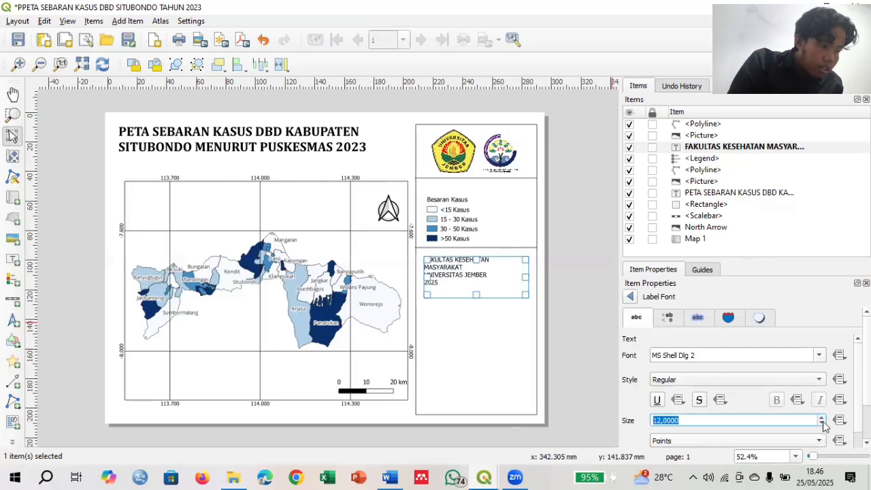
click(823, 425)
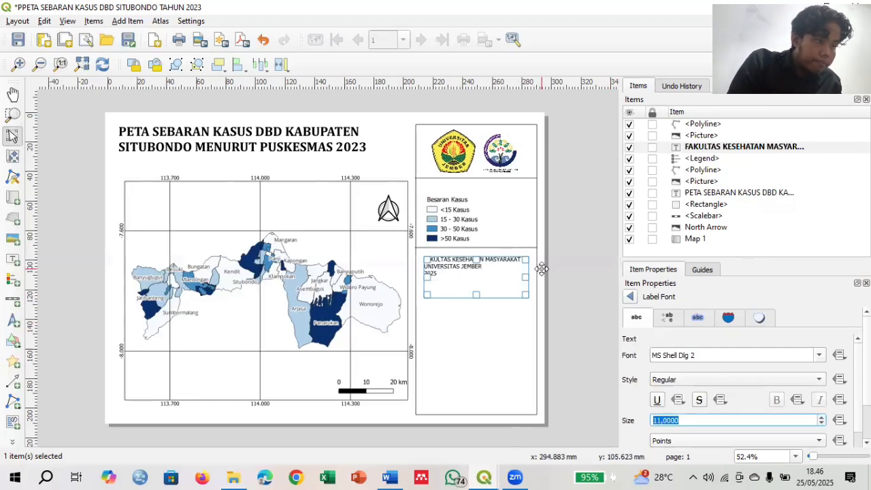
drag(526, 277, 531, 276)
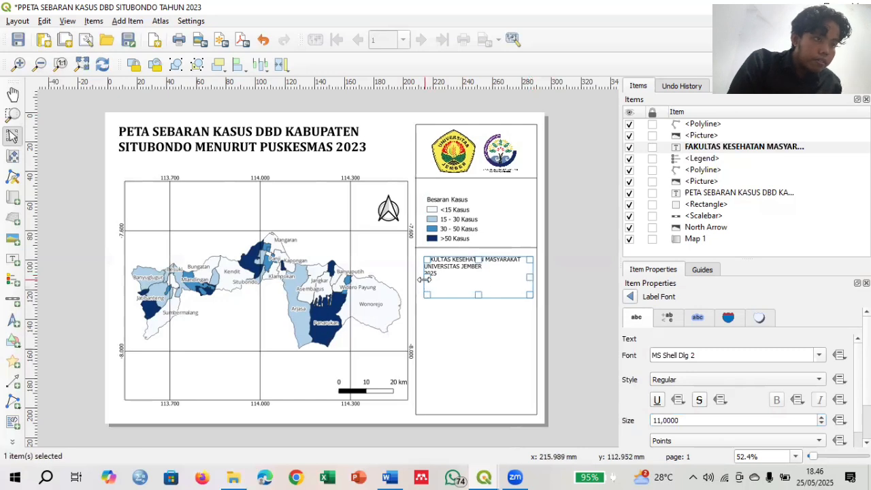
drag(427, 279, 421, 278)
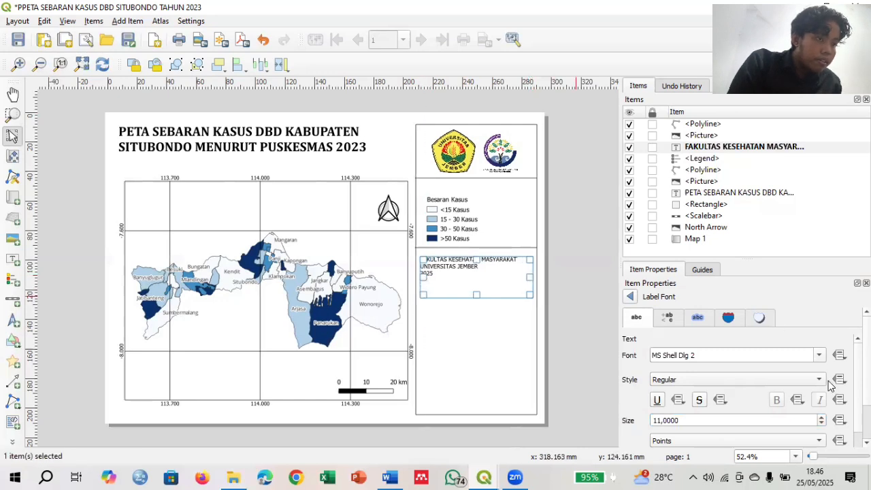
Increase the faculty label's font size to 13 points.
click(821, 423)
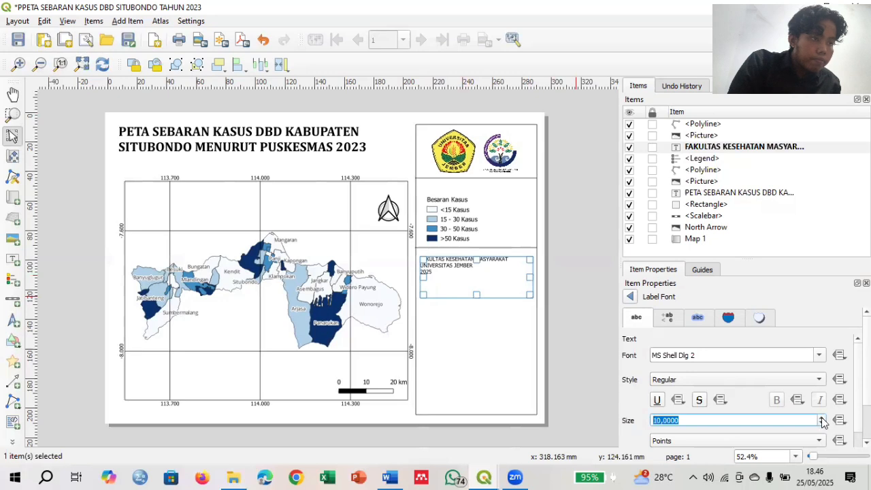
click(821, 420)
click(822, 420)
click(821, 420)
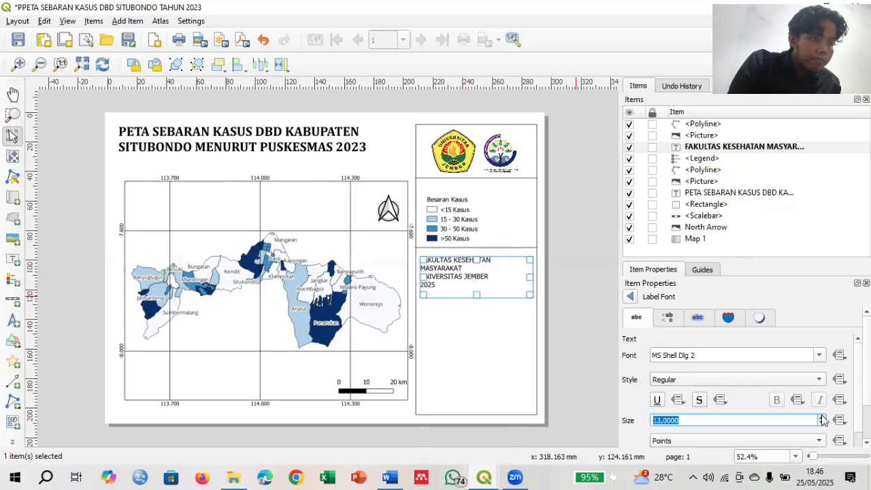
Set the faculty label's font to Cambria in Bold style at 12 points.
click(821, 423)
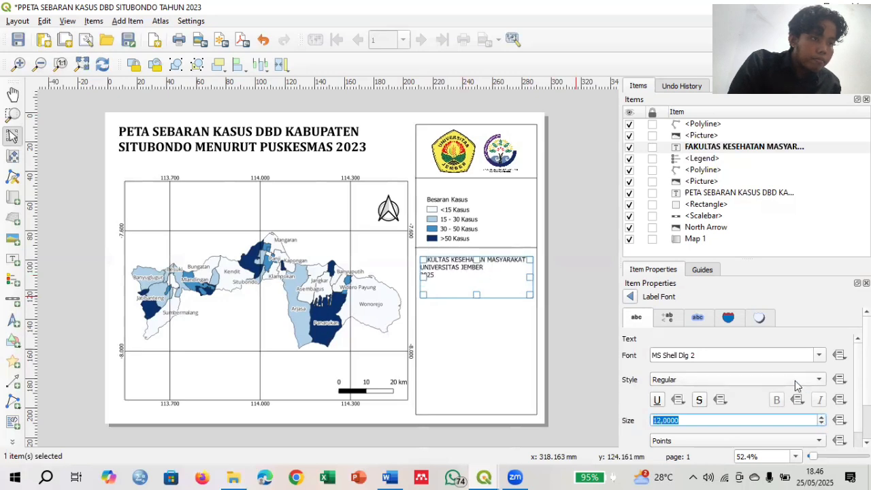
click(819, 354)
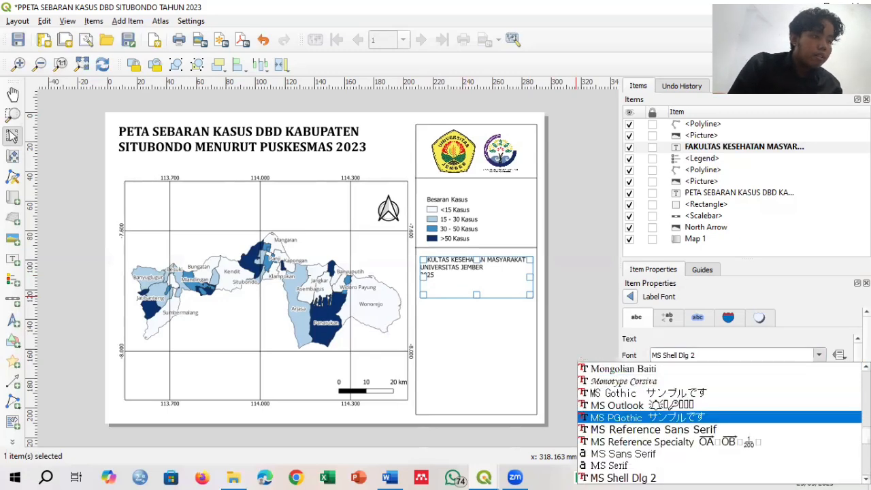
scroll(719, 421, up, 20)
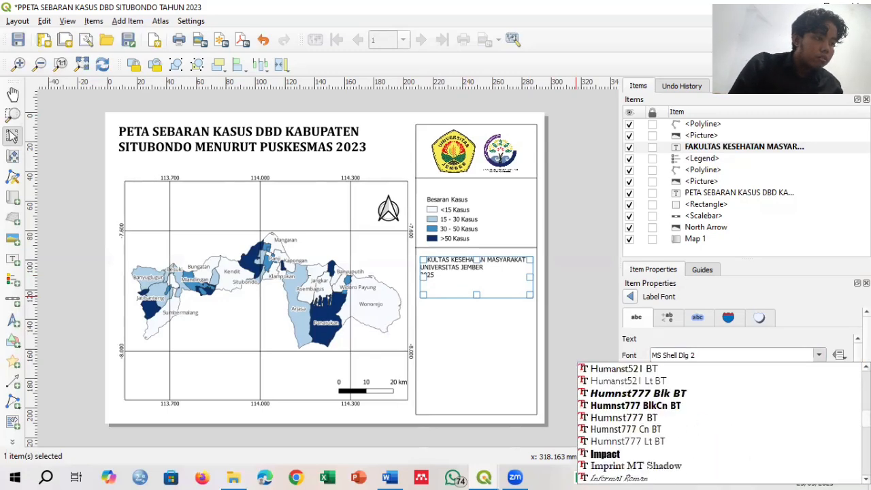
scroll(719, 422, up, 20)
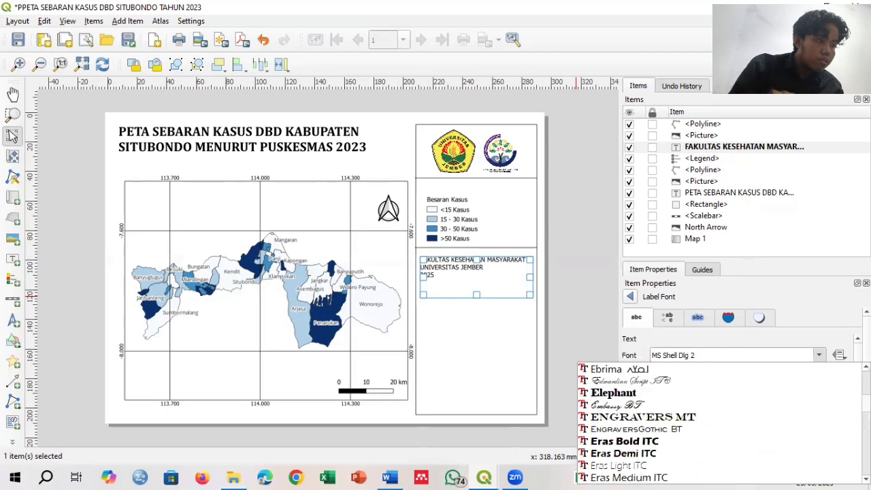
scroll(719, 421, up, 18)
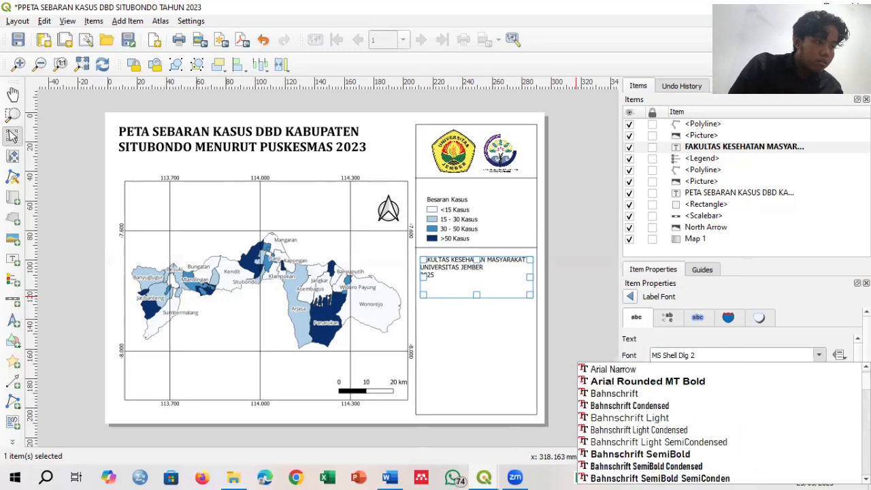
scroll(719, 422, down, 6)
scroll(791, 426, down, 6)
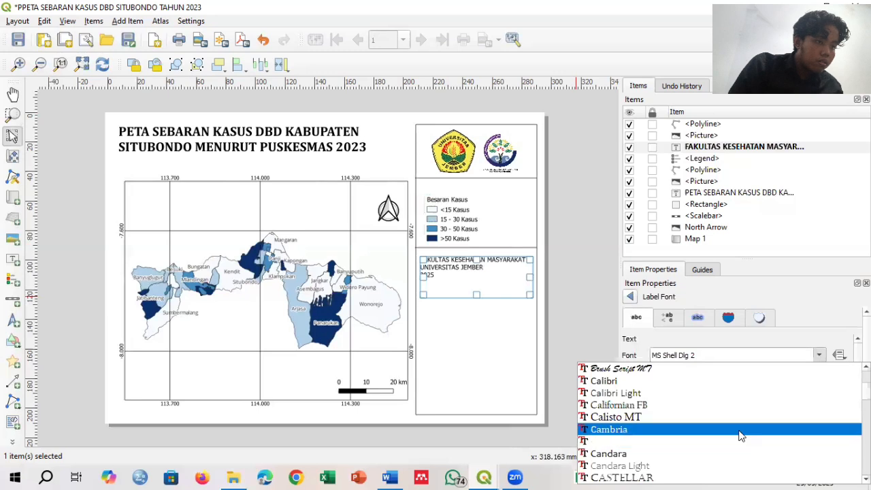
click(739, 430)
click(728, 383)
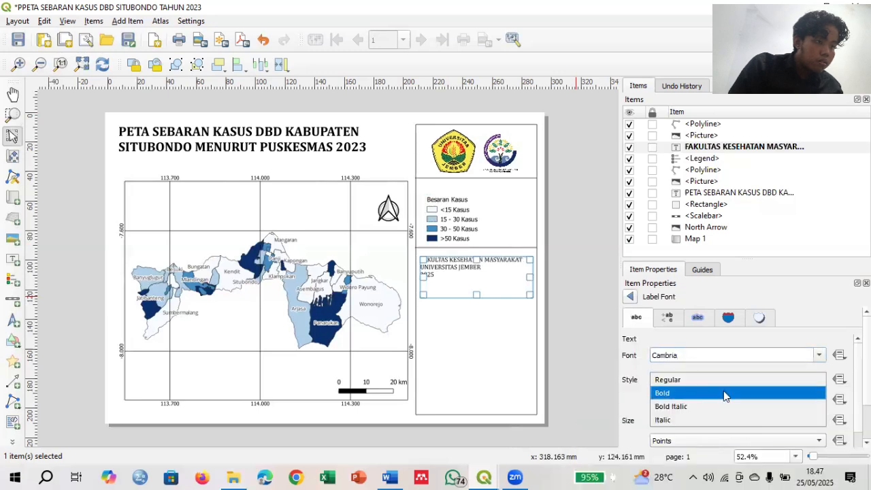
click(723, 392)
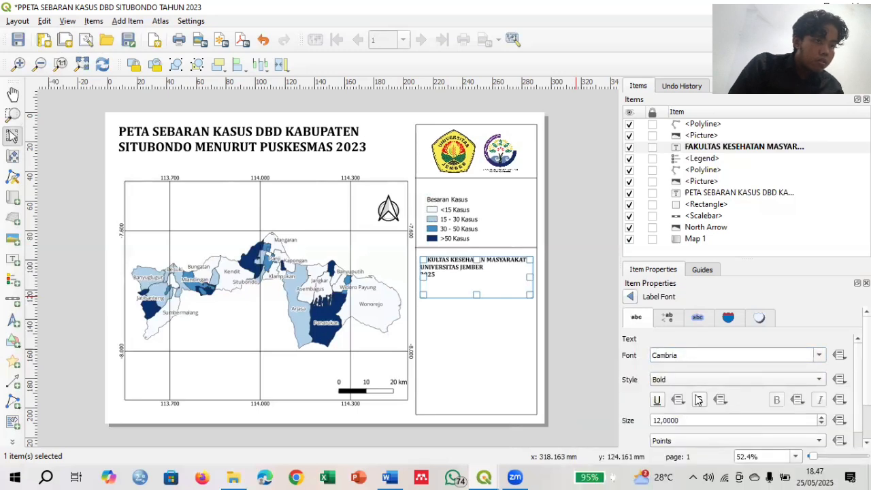
click(634, 295)
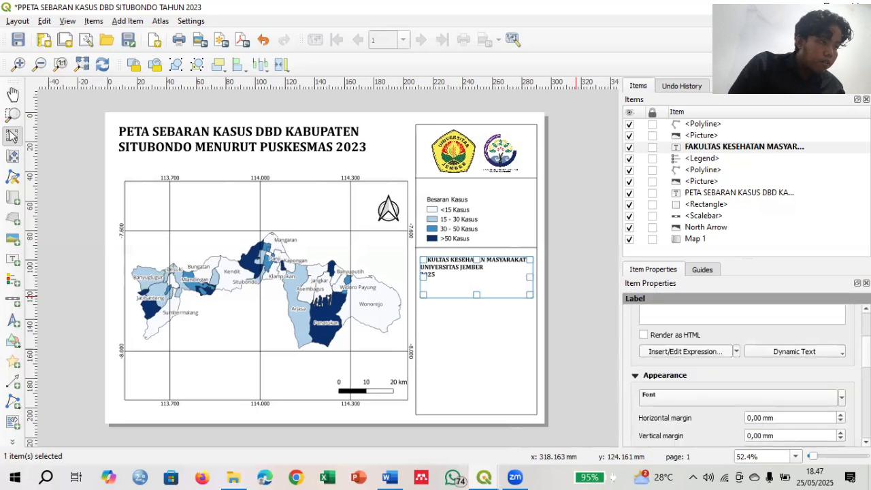
Center the faculty label's text horizontally and deselect the label.
scroll(749, 377, down, 5)
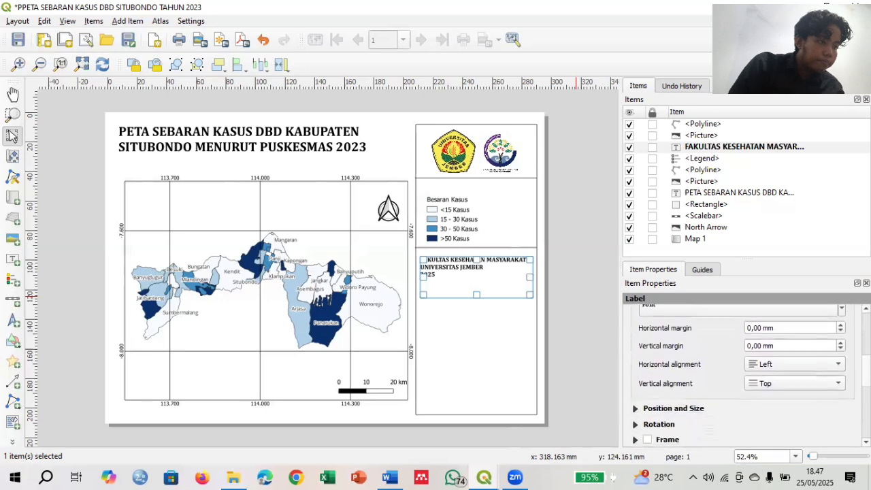
click(774, 360)
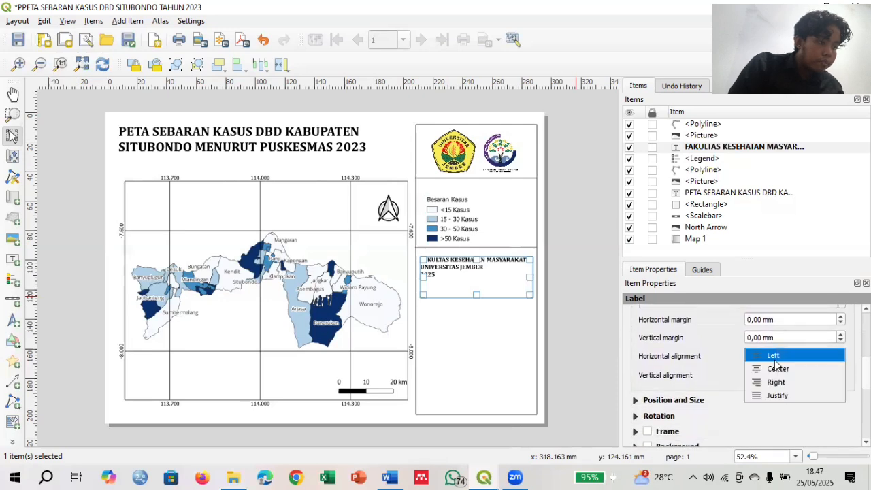
click(775, 368)
click(586, 300)
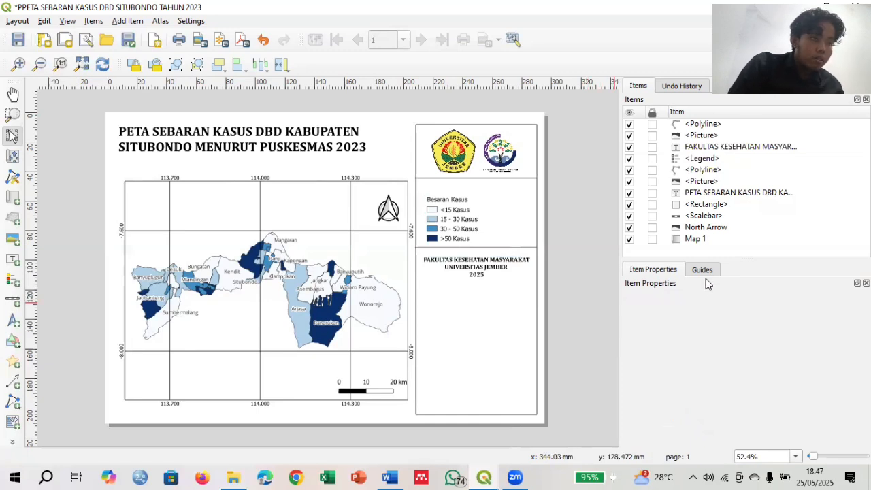
Center the map title's text horizontally within its label above the map.
click(267, 127)
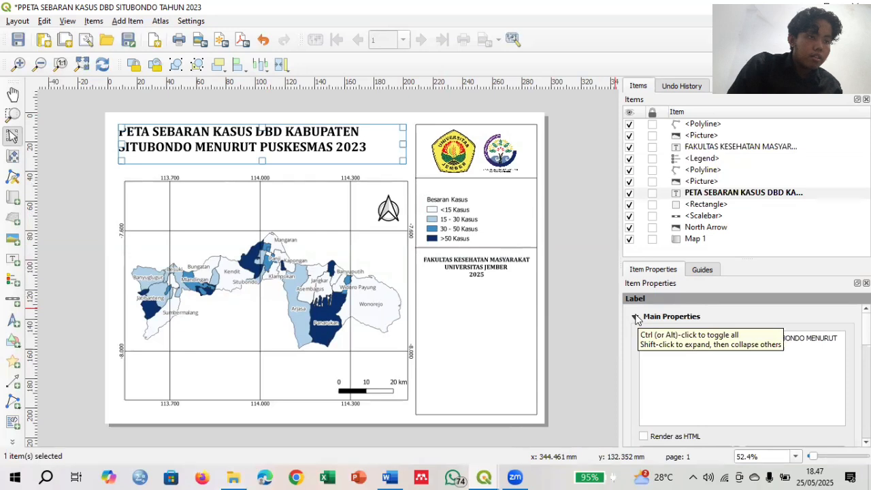
scroll(636, 319, down, 4)
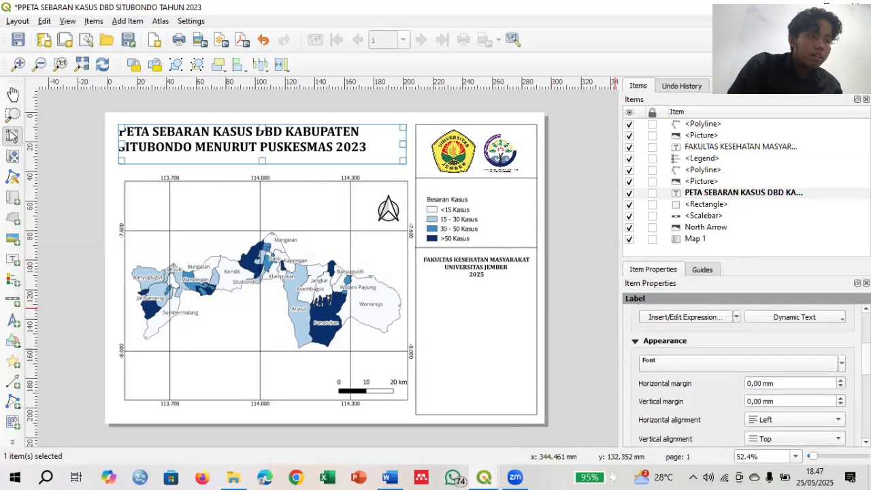
scroll(745, 381, down, 1)
click(816, 390)
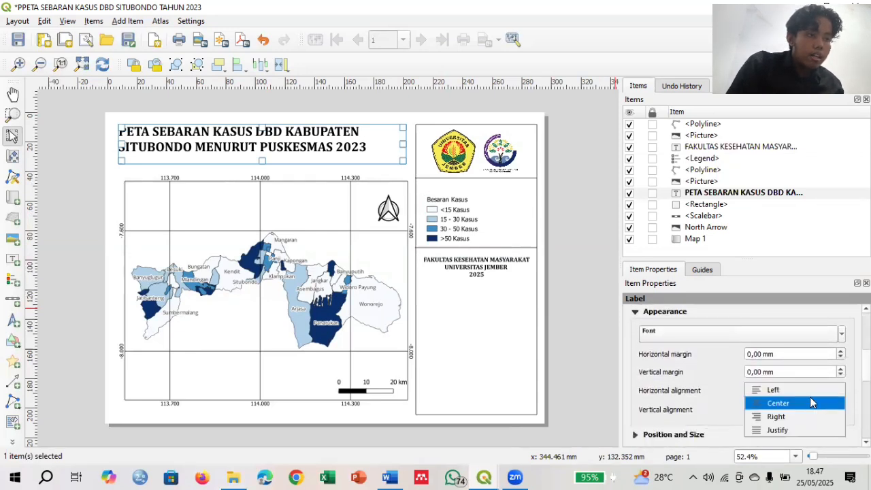
click(777, 403)
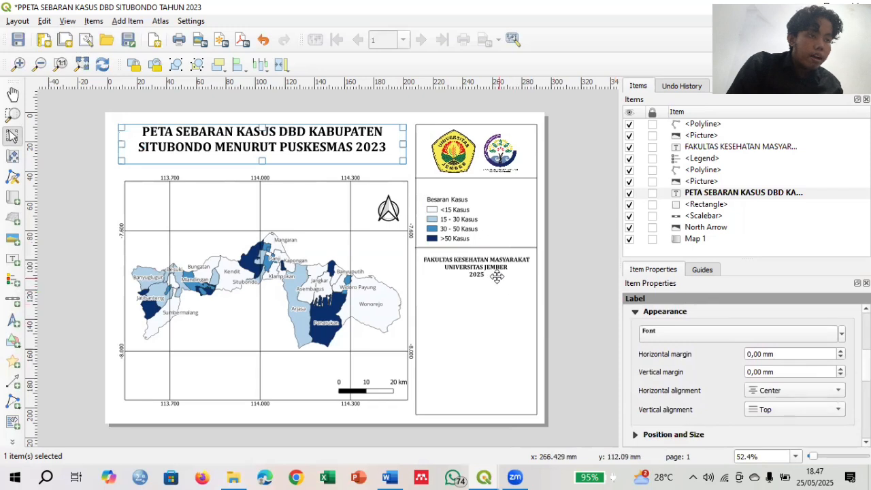
Swap the faculty label and the legend, placing the label in the section beneath the logos and the legend below the lower divider line.
drag(496, 275, 492, 191)
click(455, 241)
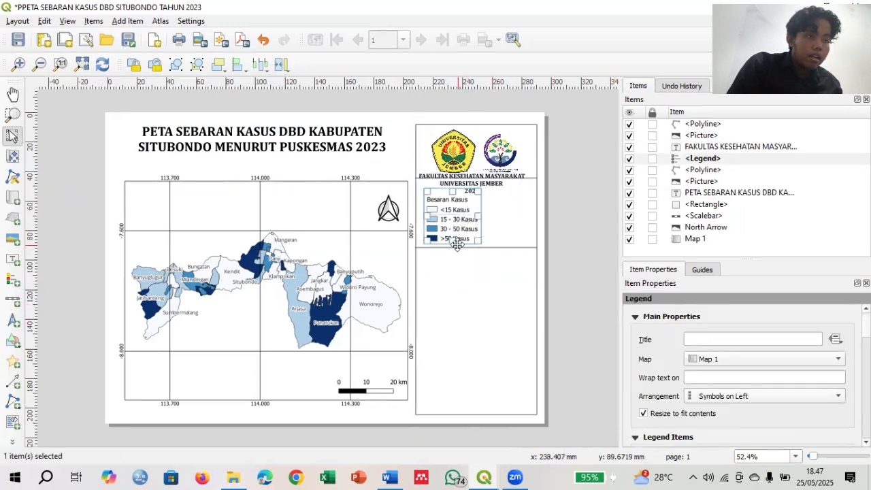
drag(452, 201, 449, 153)
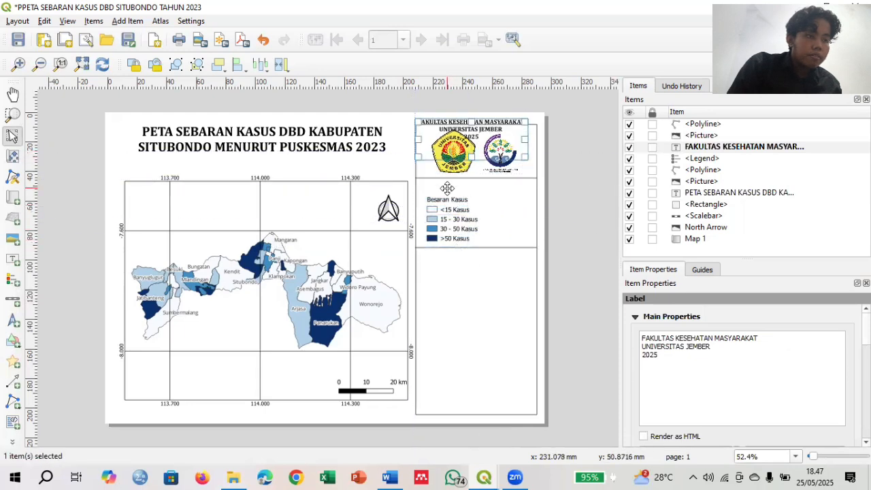
mouse_move(446, 198)
mouse_down()
mouse_move(443, 279)
mouse_move(446, 272)
mouse_up()
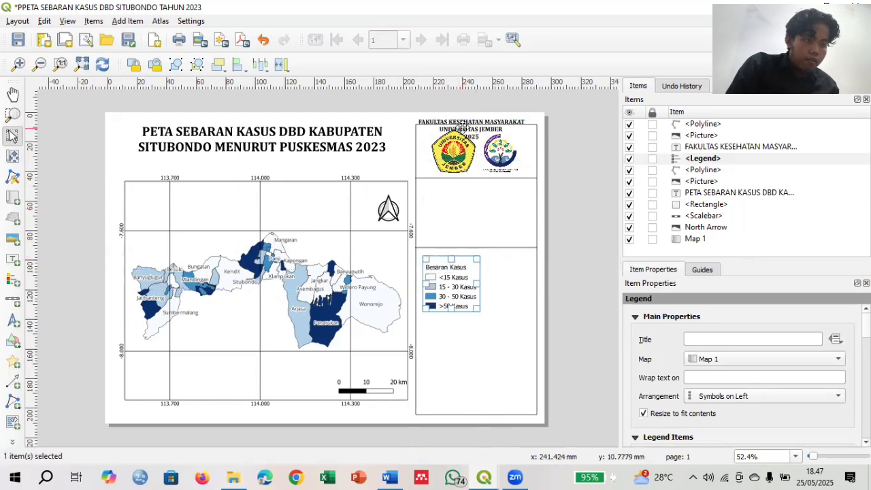
drag(461, 127, 474, 194)
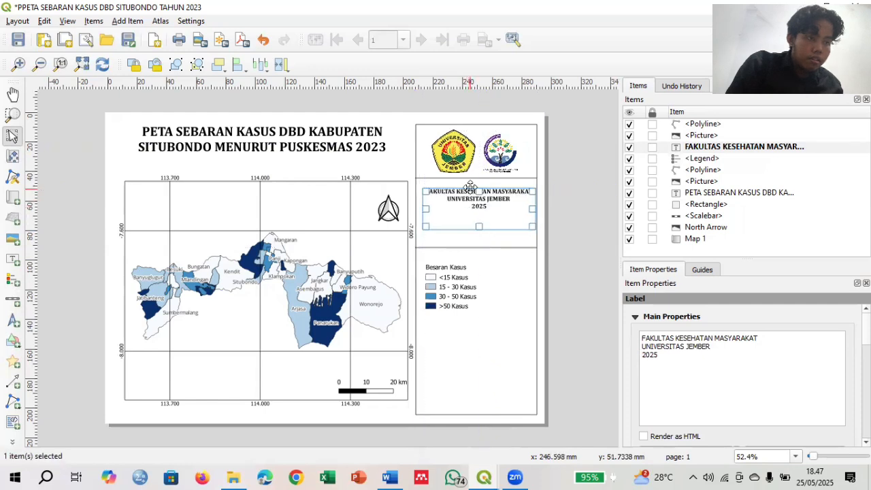
Duplicate the lower divider line and place the copy across the side box just beneath the legend.
click(459, 249)
key(ctrl+d)
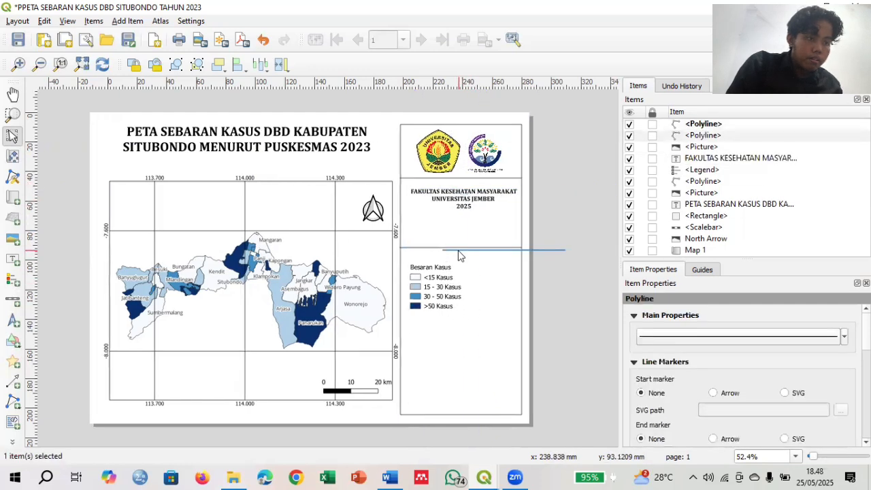
drag(465, 251, 421, 315)
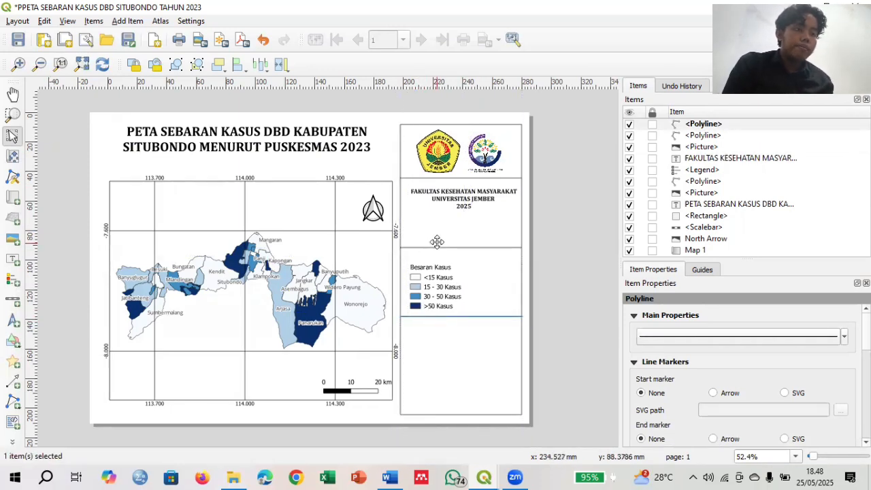
Tighten the side box by moving up the divider below the faculty label, the legend, and the divider beneath the legend.
drag(436, 246, 438, 219)
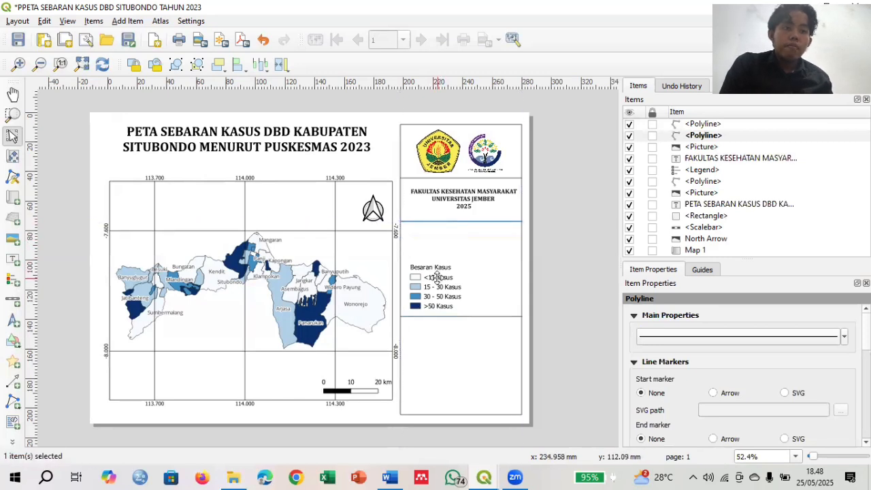
drag(437, 278, 440, 250)
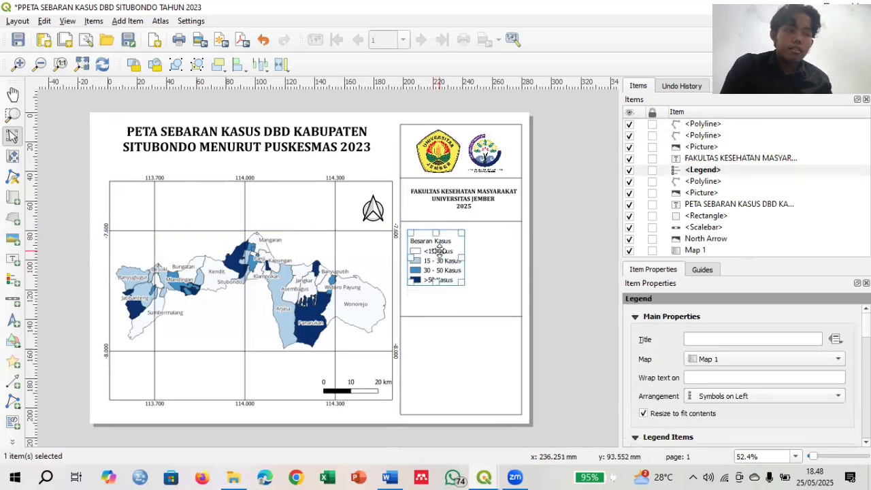
drag(451, 317, 452, 290)
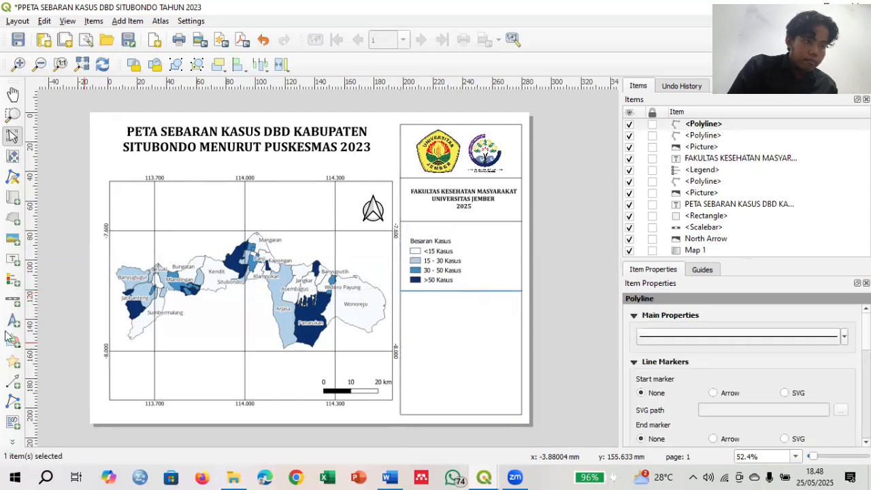
Add a label below the side box's lowest divider with the text "Sumber Data: Profil Kesehatan Situbondo 2023" copied from the Word document.
click(9, 265)
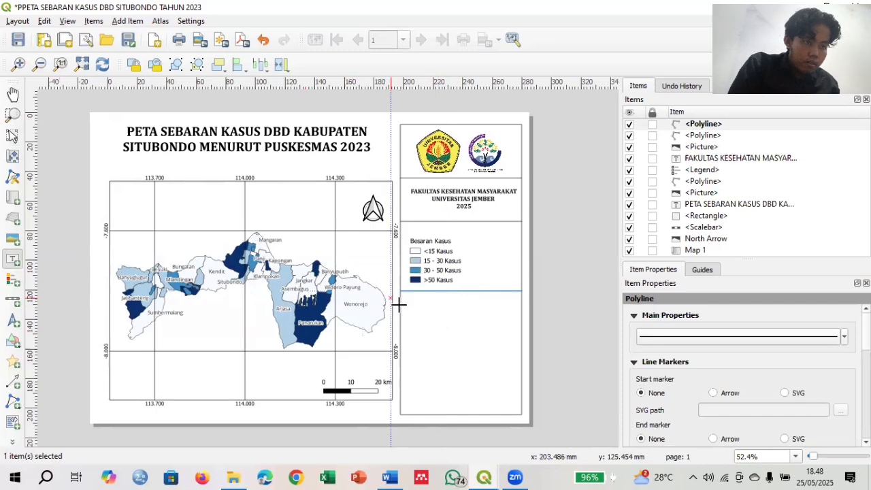
drag(407, 301, 514, 327)
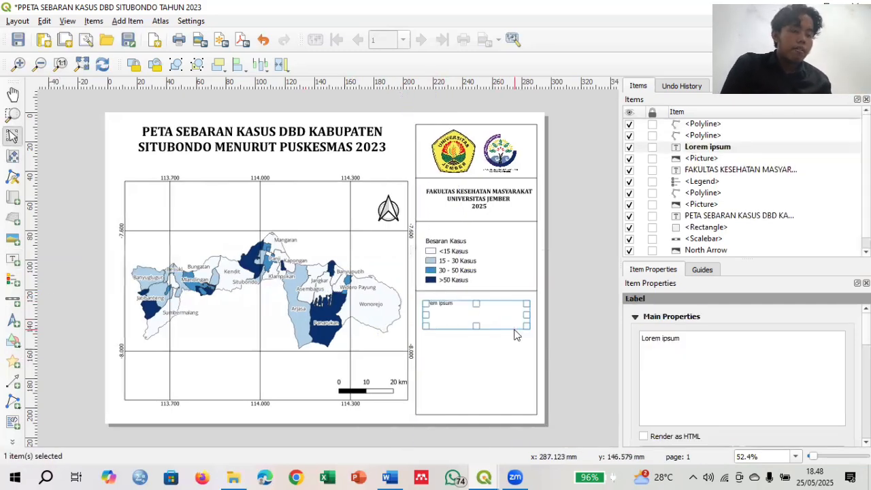
key(alt+Tab)
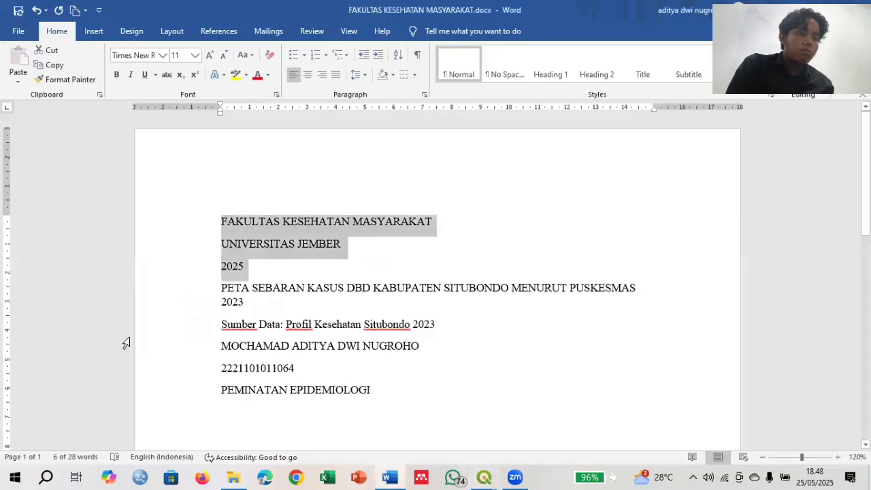
click(119, 334)
key(ctrl+c)
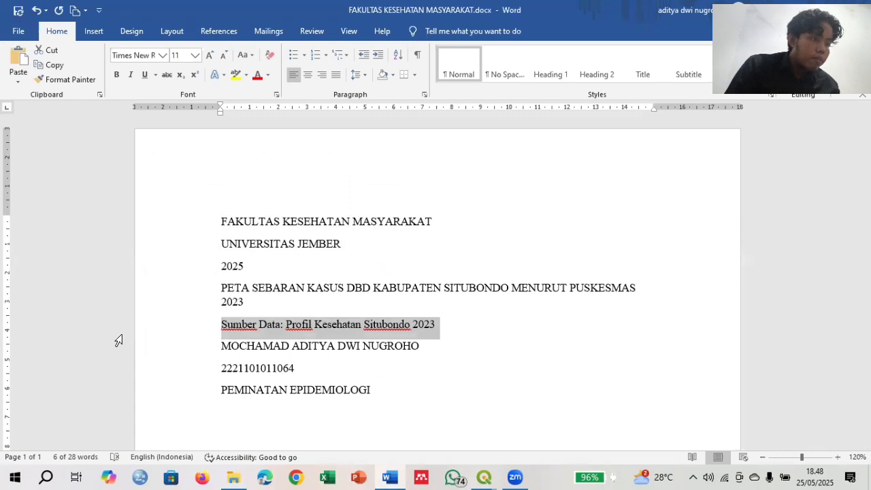
key(alt+Tab)
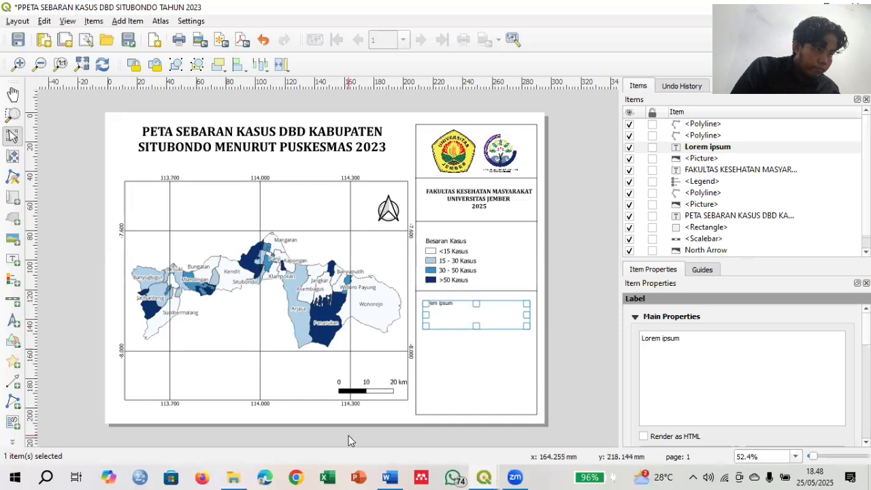
key(ctrl+a)
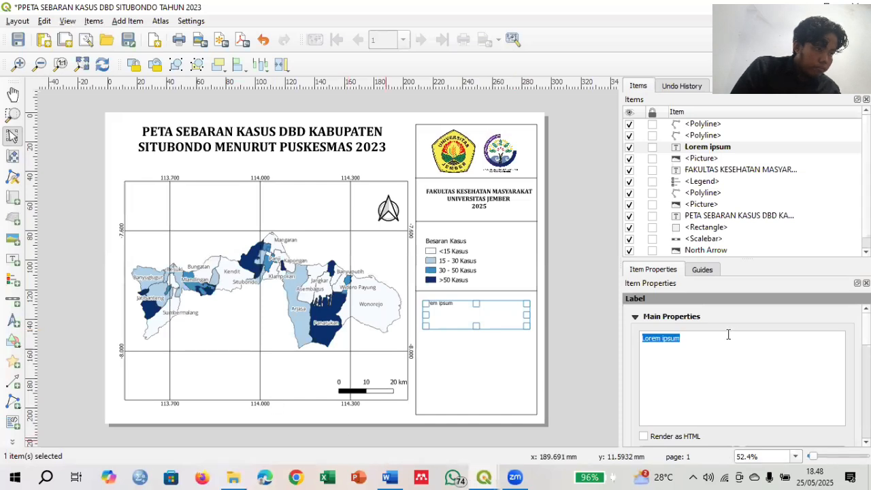
key(ctrl+v)
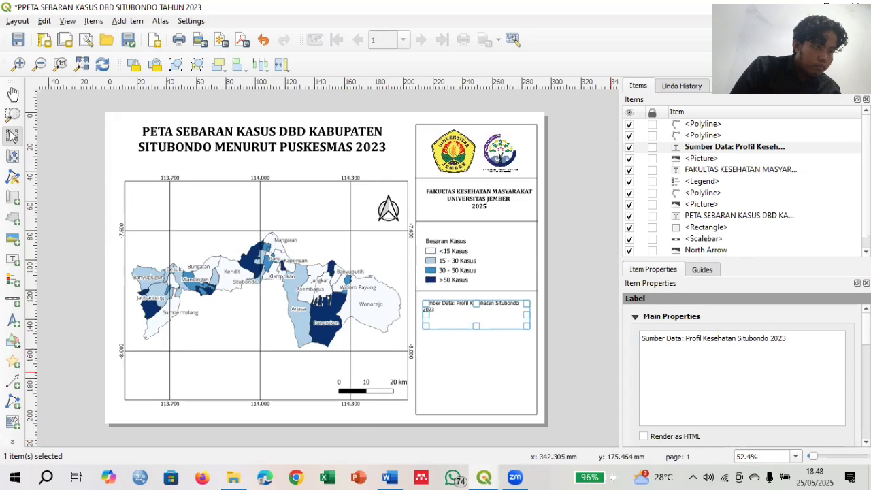
Set the font size of the data source label in the side box to 14 points.
scroll(816, 357, down, 5)
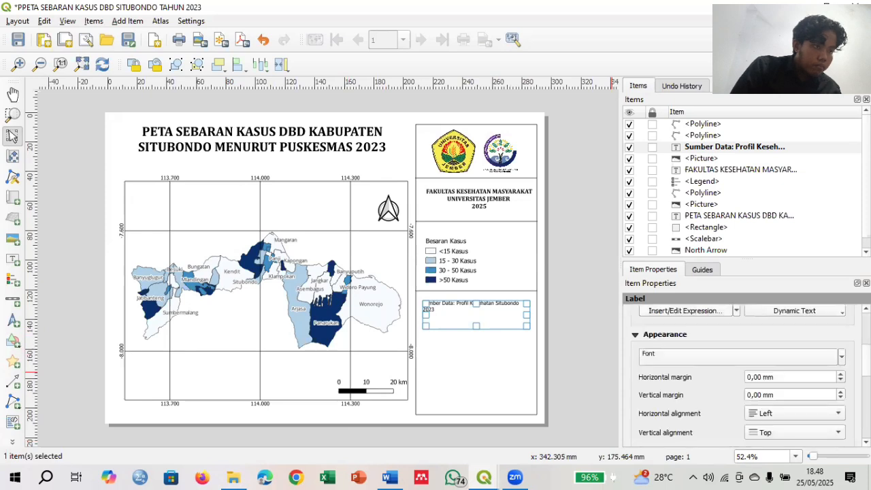
click(818, 360)
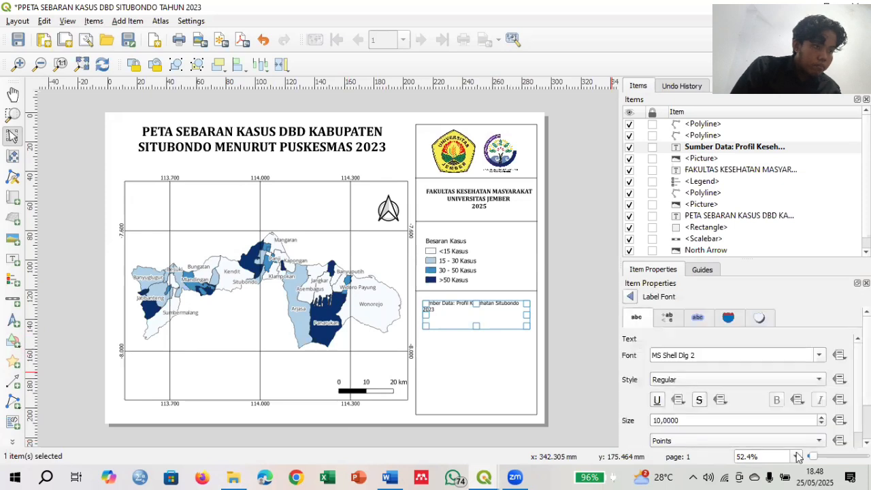
scroll(822, 420, up, 3)
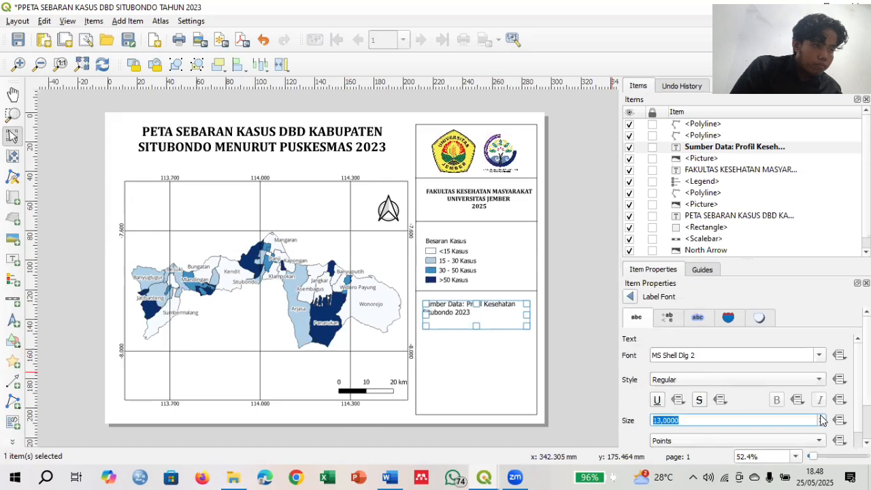
scroll(822, 420, up, 1)
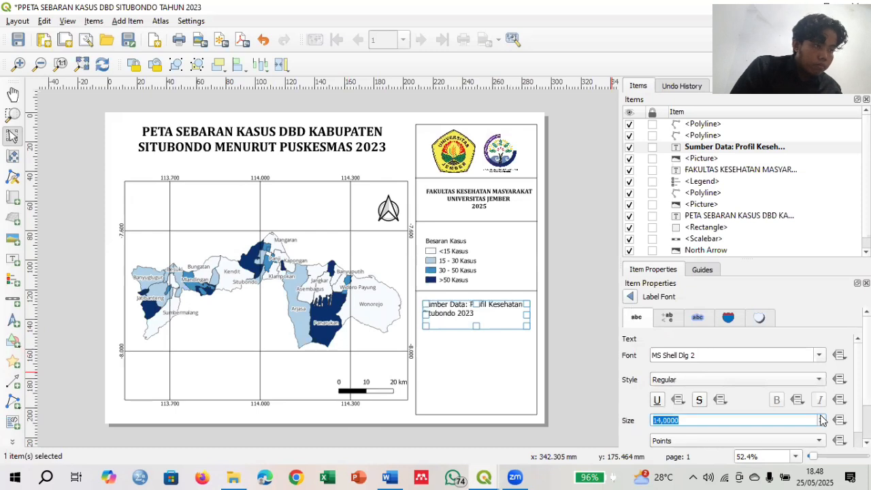
Change the data source label's font to Cambria with the Bold style.
click(819, 357)
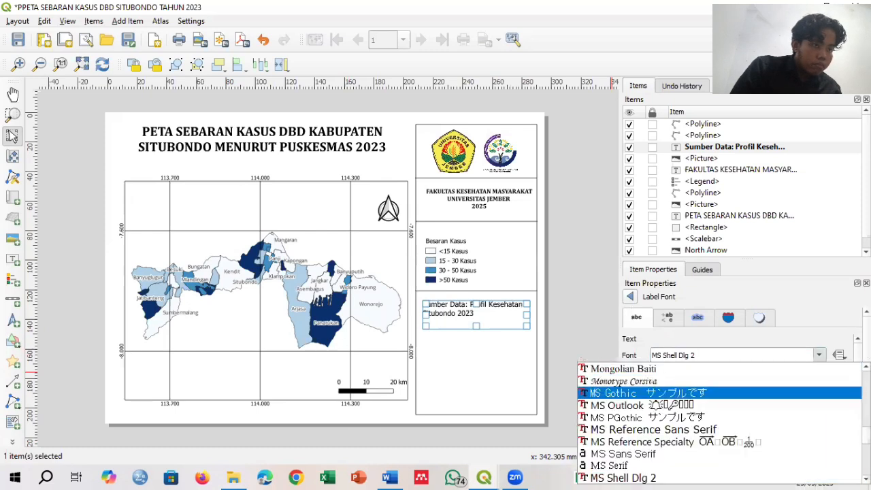
scroll(646, 392, up, 20)
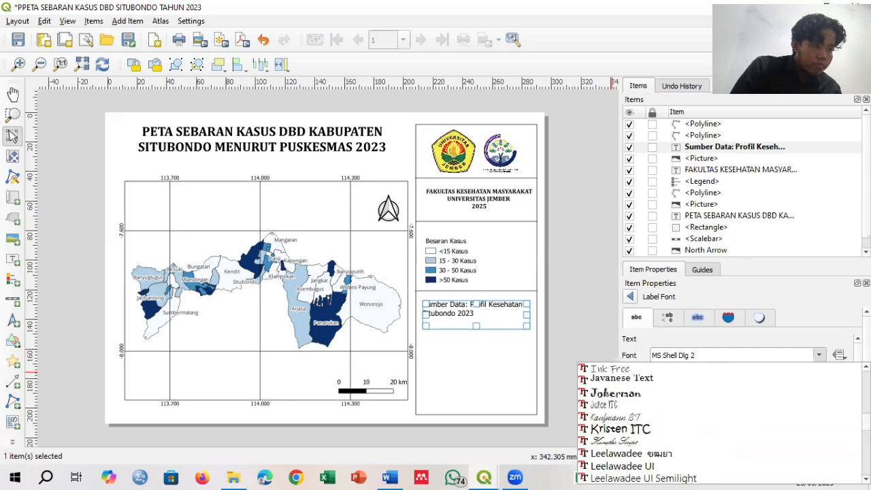
scroll(719, 424, up, 1)
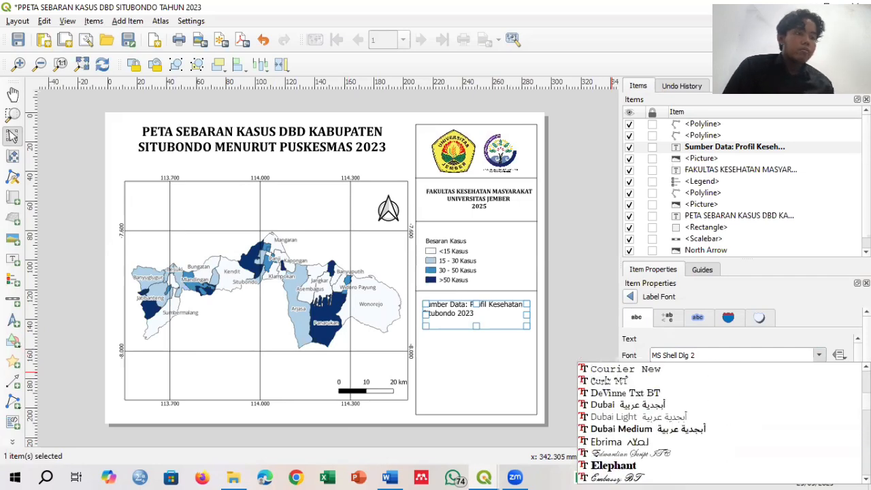
scroll(719, 422, down, 1)
scroll(718, 422, up, 10)
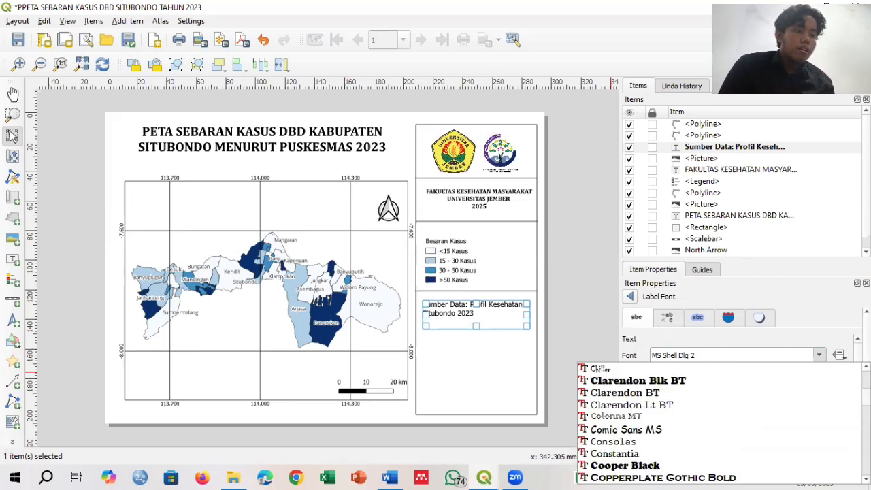
scroll(718, 422, up, 1)
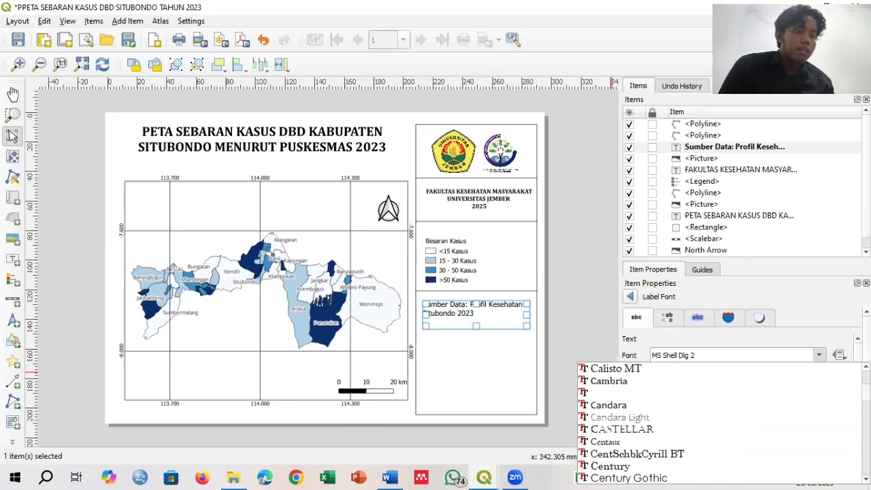
click(758, 383)
click(760, 380)
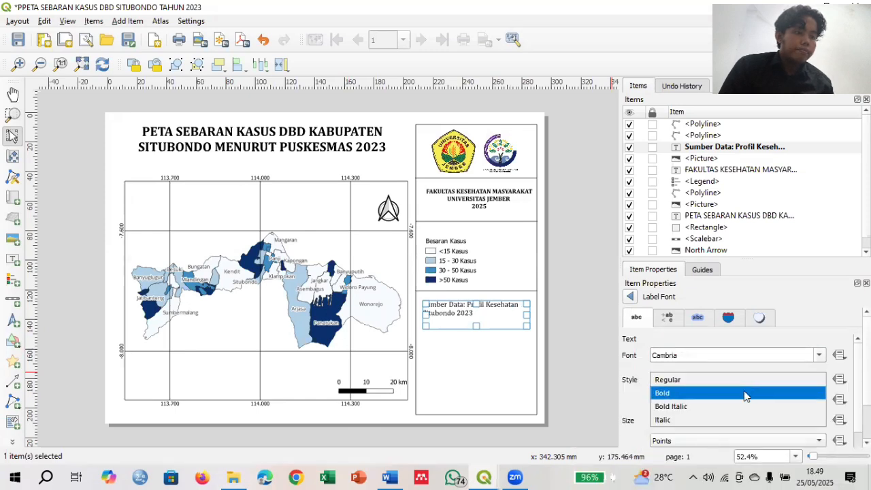
click(744, 393)
click(597, 356)
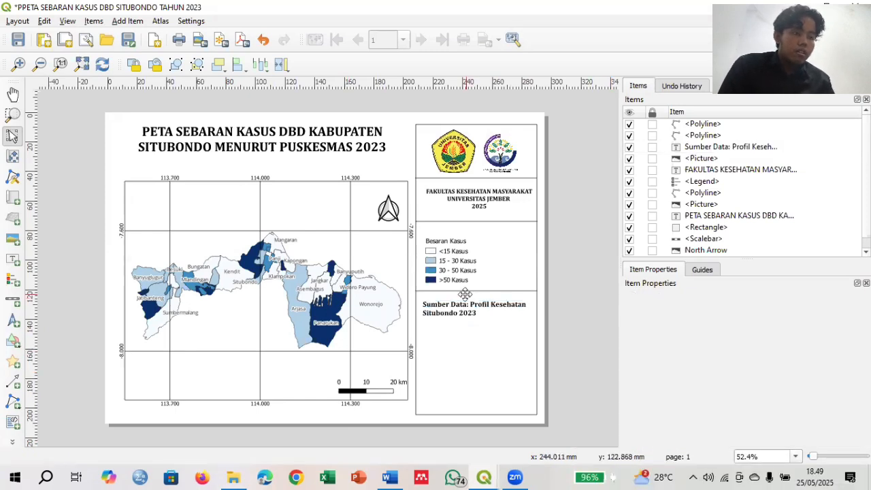
Move the data source label slightly up, closer to the divider beneath the legend.
drag(465, 307, 466, 303)
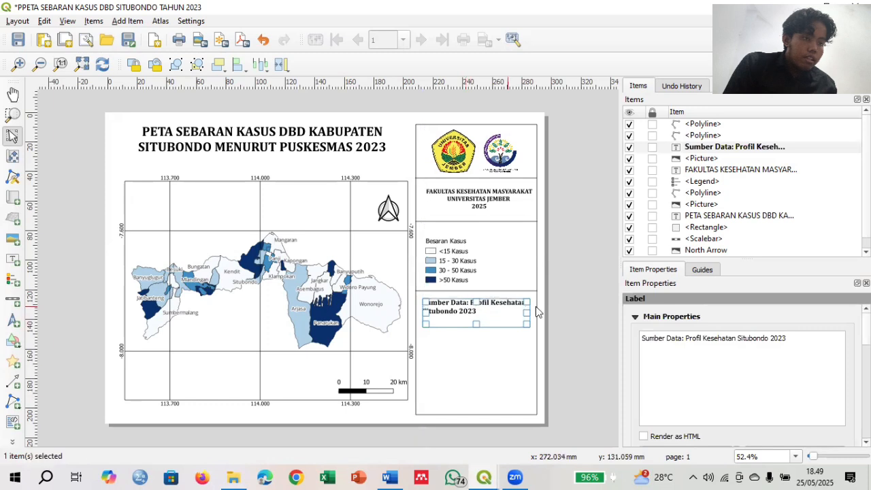
click(560, 309)
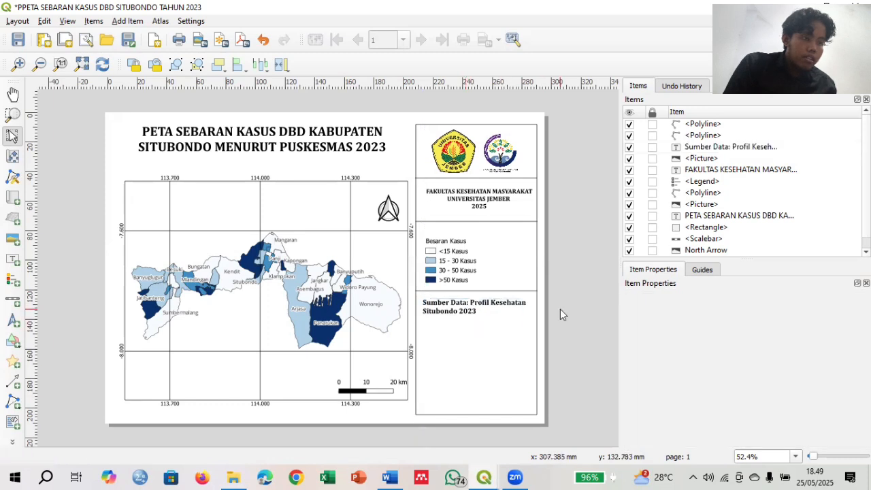
click(435, 238)
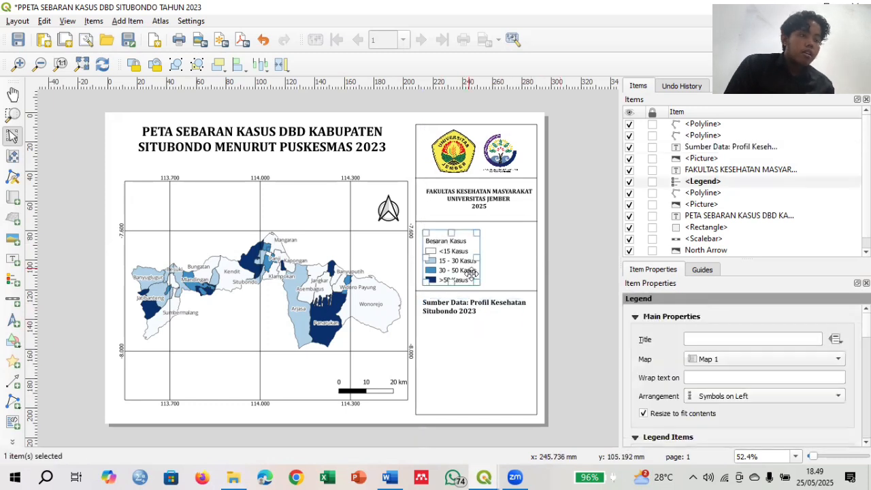
click(488, 317)
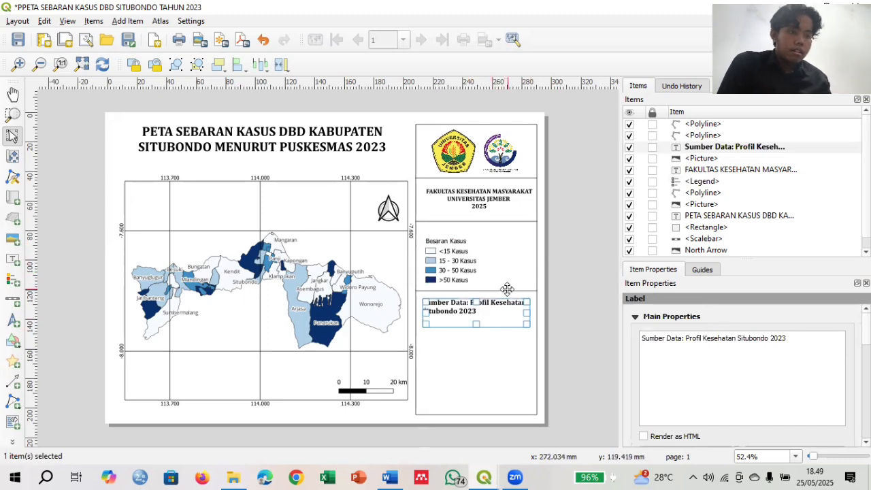
Paste another copy of the divider line and place it across the side box just below the data source label.
click(507, 290)
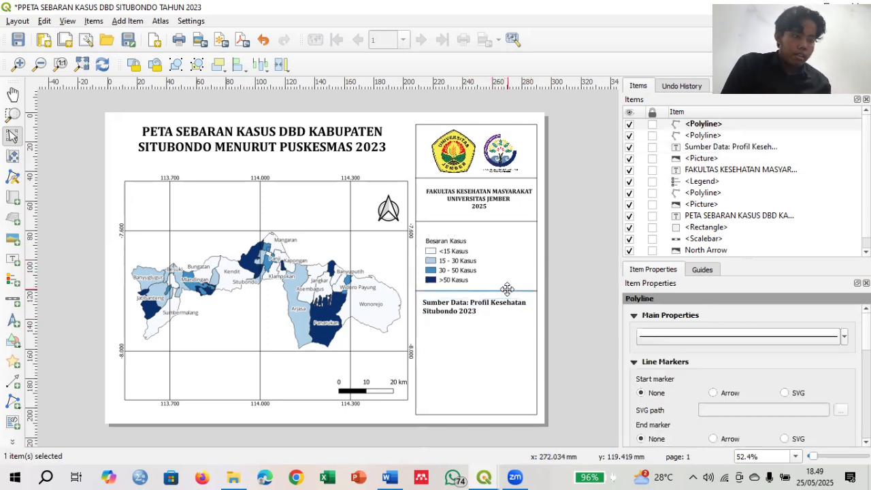
key(ctrl+v)
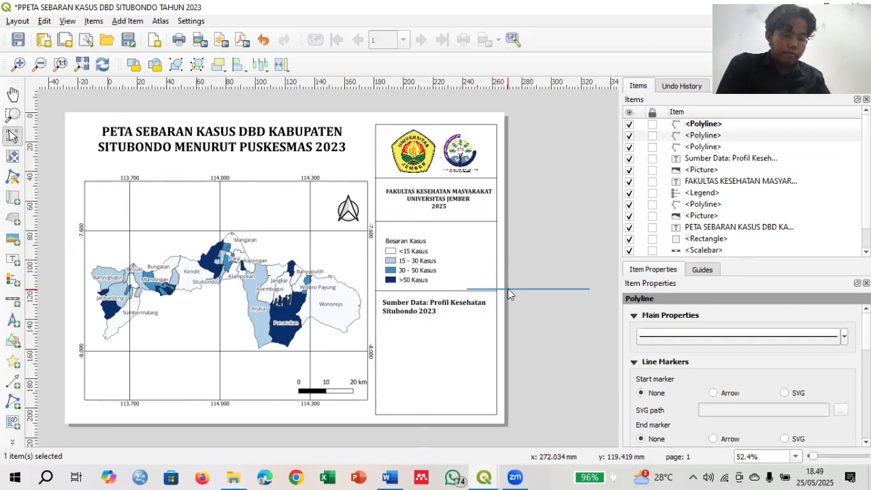
drag(514, 289, 418, 326)
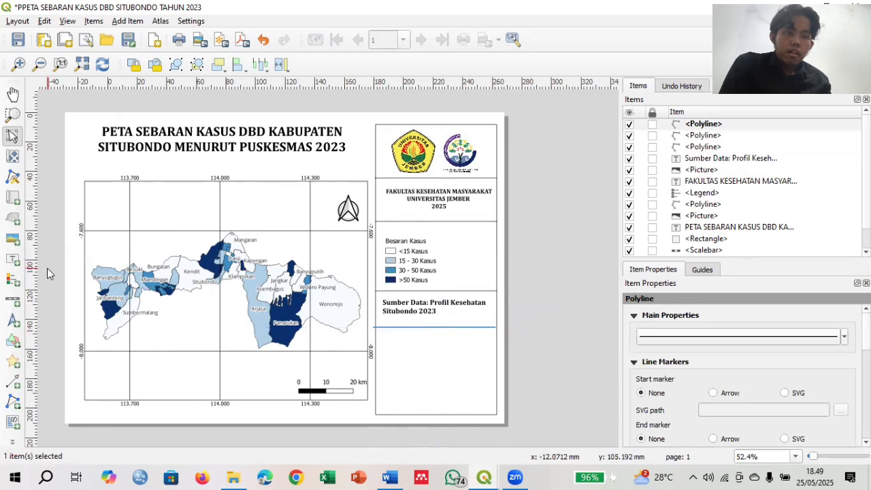
Draw a label in the side box's lowest section and copy the author's name, student number and "PEMINATAN EPIDEMIOLOGI" lines from the Word document.
click(13, 264)
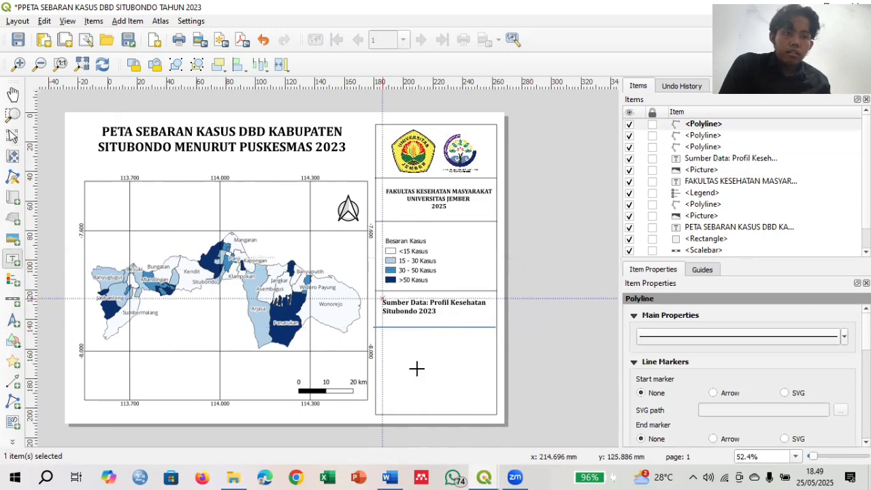
drag(383, 344, 476, 396)
key(alt+Tab)
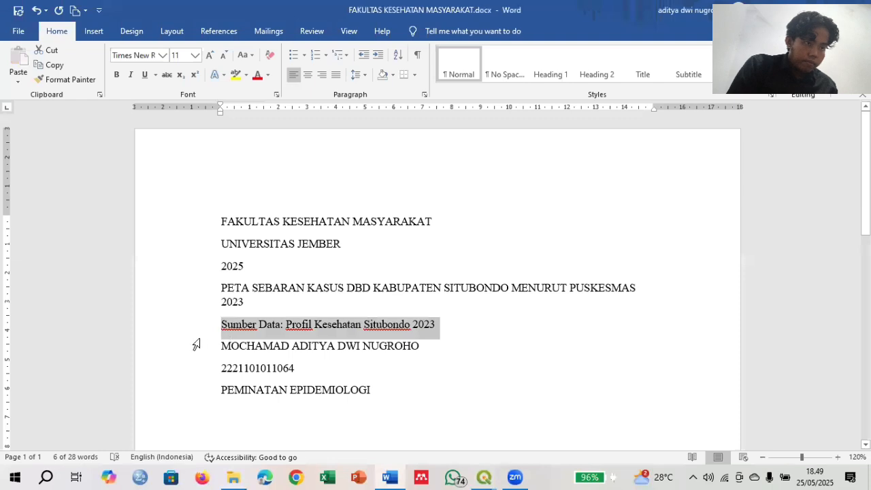
drag(198, 354, 202, 385)
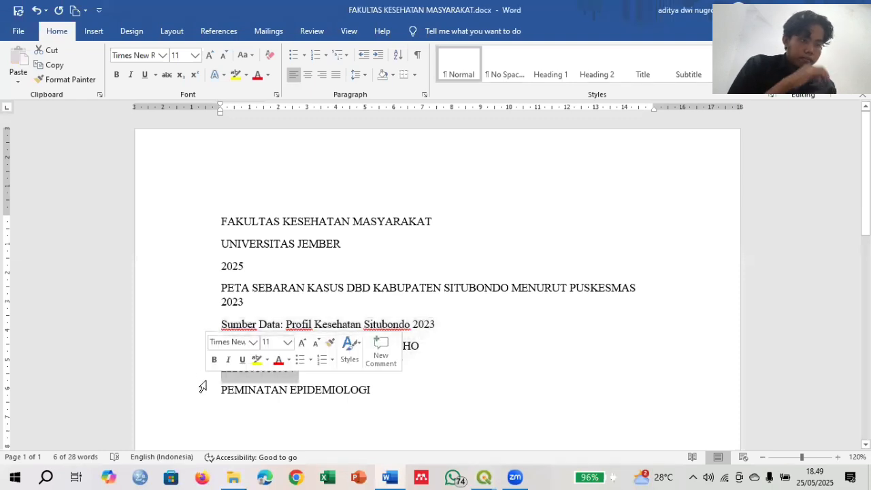
drag(181, 354, 190, 394)
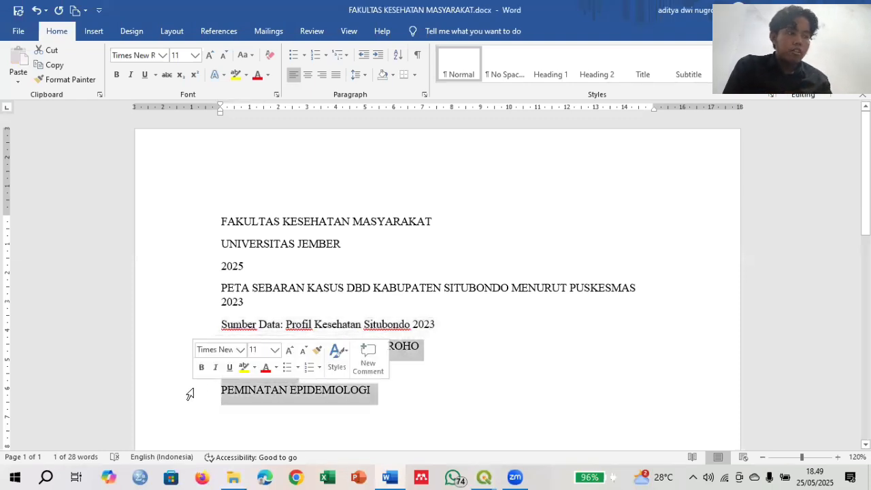
key(ctrl+c)
key(alt+Tab)
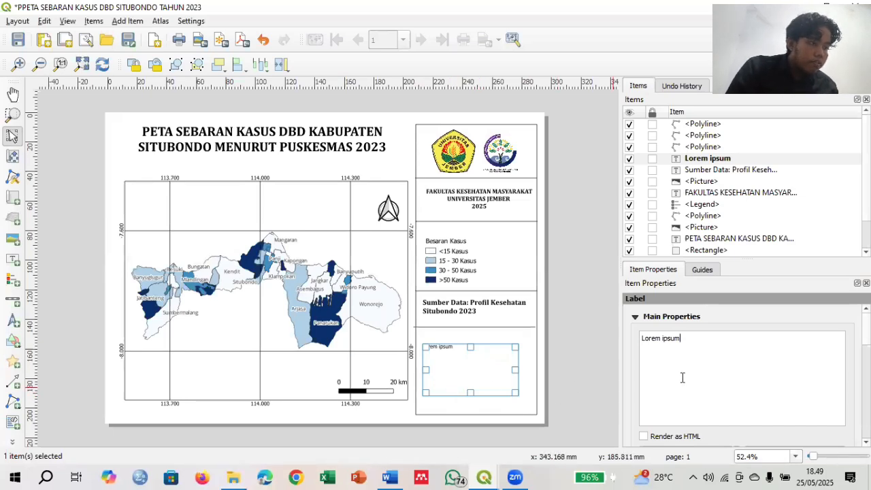
Replace the new label's placeholder text with the copied author details, and move and widen the label to fit beneath the lowest divider.
key(ctrl+a)
key(ctrl+v)
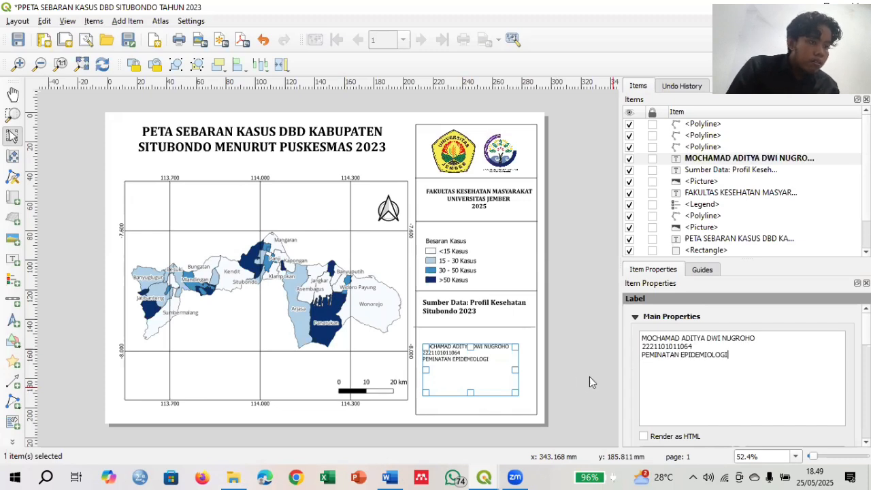
mouse_move(516, 373)
mouse_down()
mouse_move(529, 375)
mouse_move(504, 361)
mouse_move(528, 365)
mouse_up()
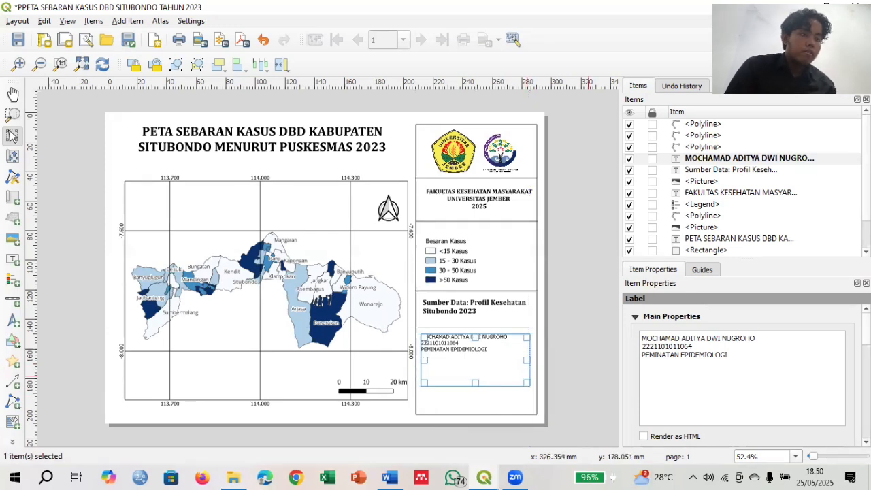
Format the author details label in 12-point Cambria with the Bold style.
scroll(811, 351, down, 5)
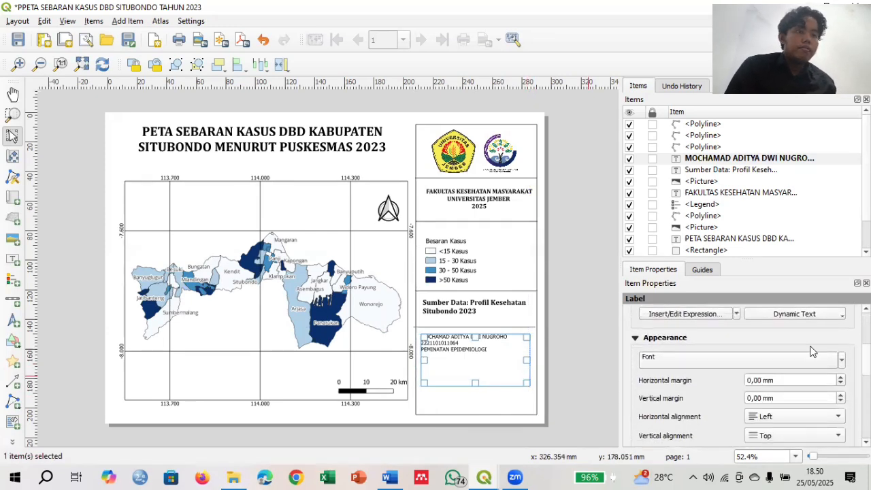
click(810, 360)
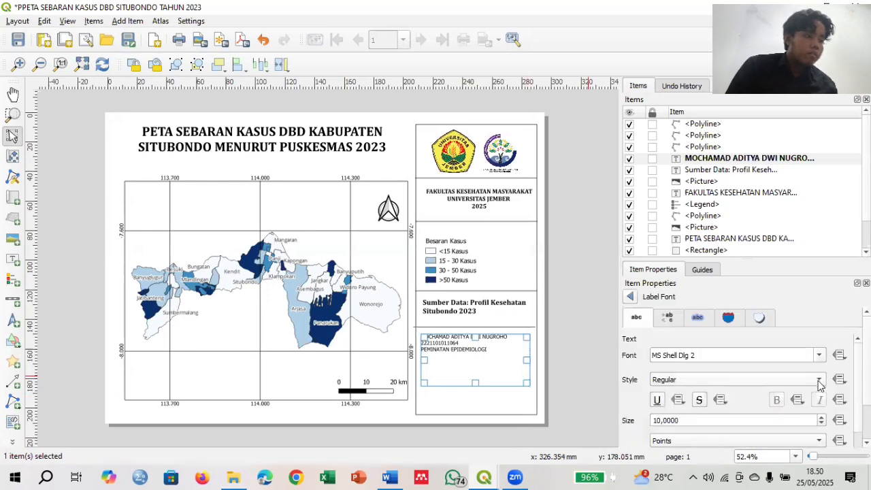
click(822, 417)
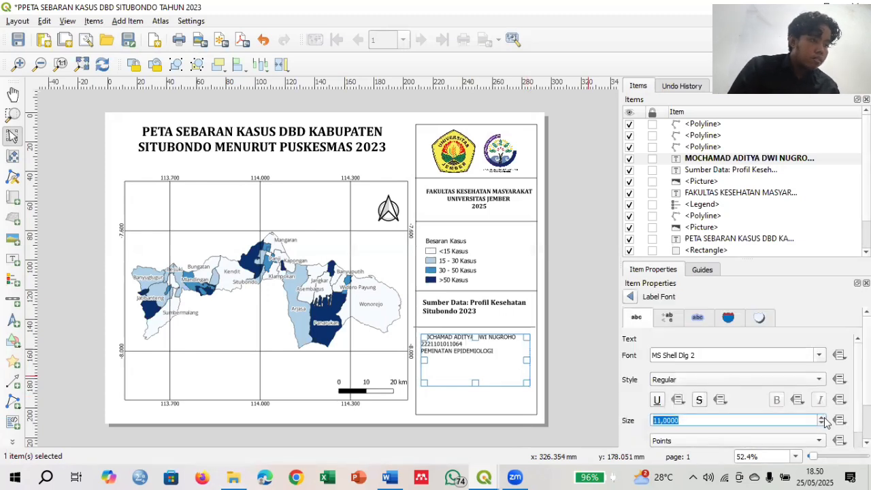
click(822, 417)
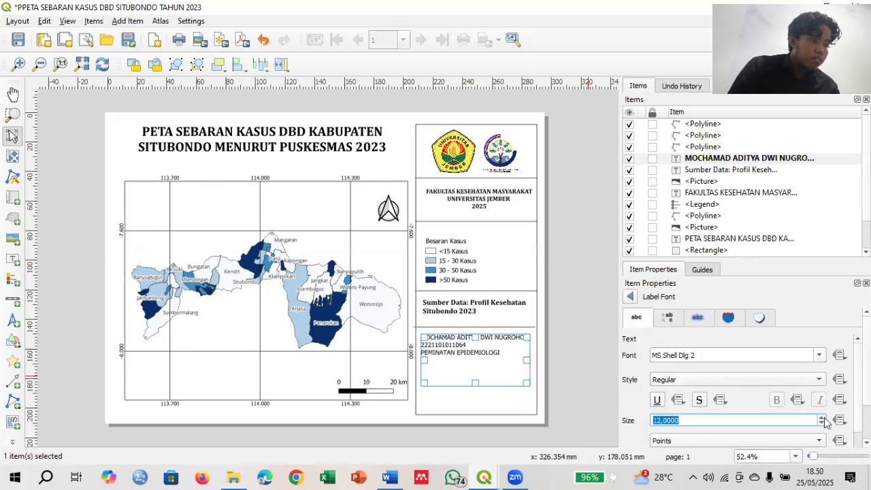
click(818, 354)
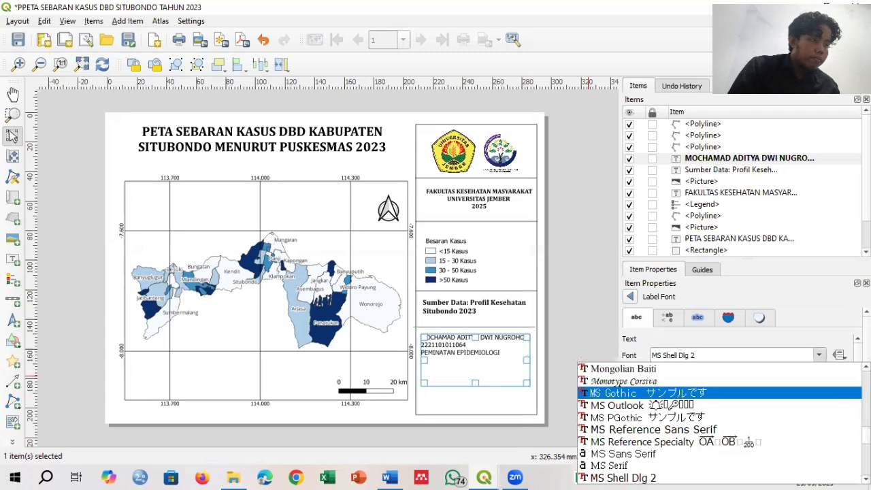
scroll(719, 423, up, 20)
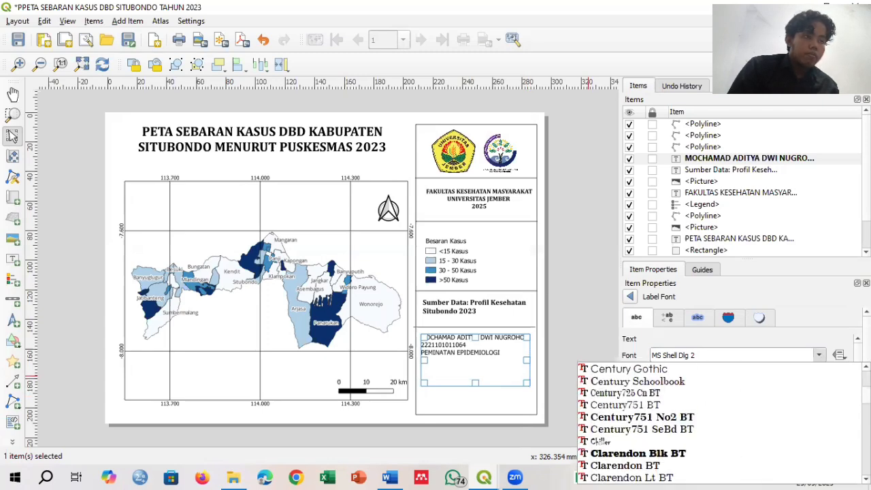
click(797, 405)
click(763, 379)
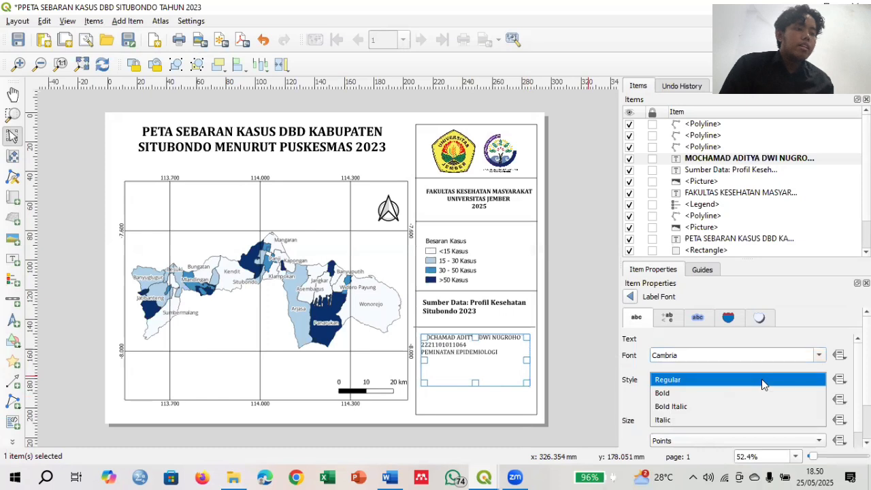
click(730, 400)
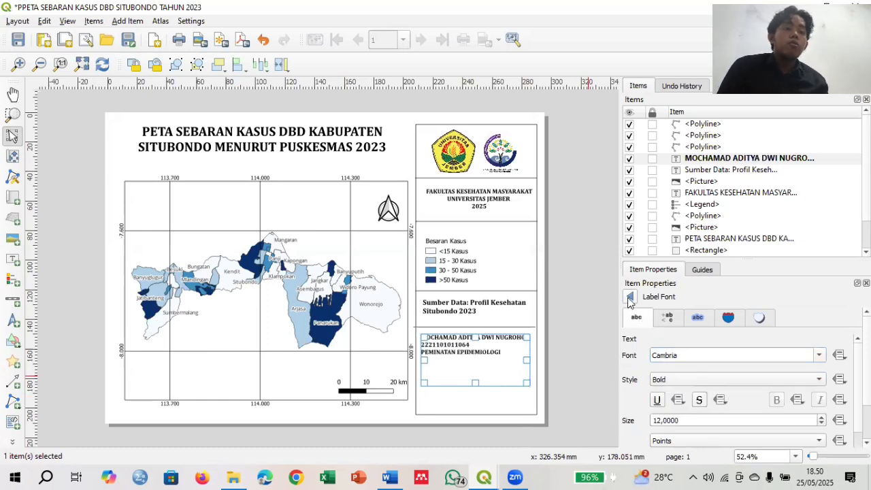
Set the author details label's horizontal alignment to Center.
click(629, 297)
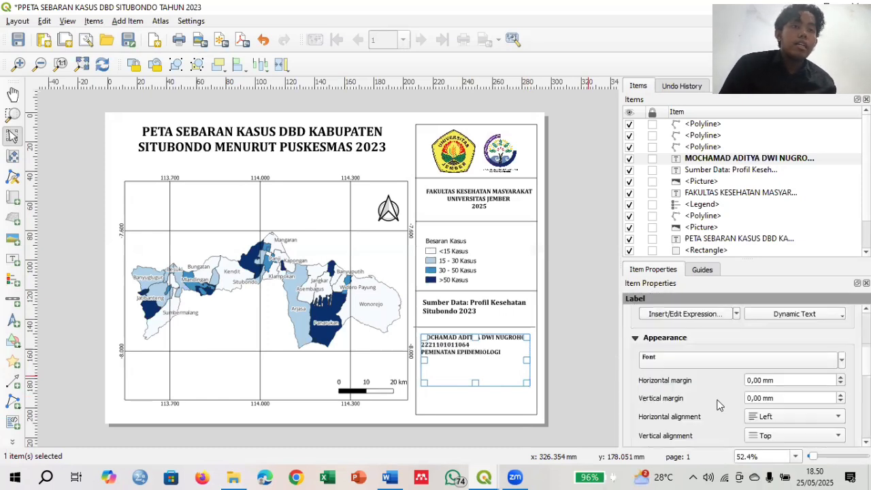
click(769, 424)
click(770, 429)
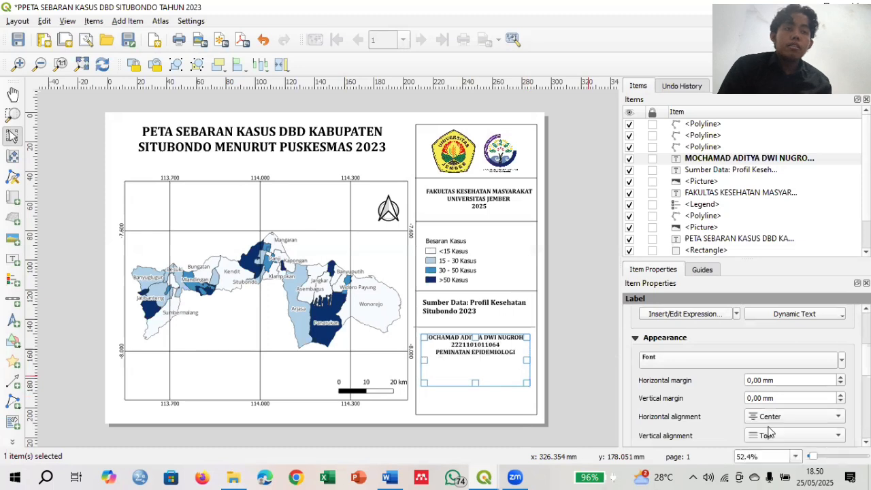
Export the layout as the JPG image "PPETA SEBARAN KASUS DBD SITUBONDO TAHUN 2023" at 300 dpi into the BAHAN UTS PETA TEMATIK folder.
click(607, 384)
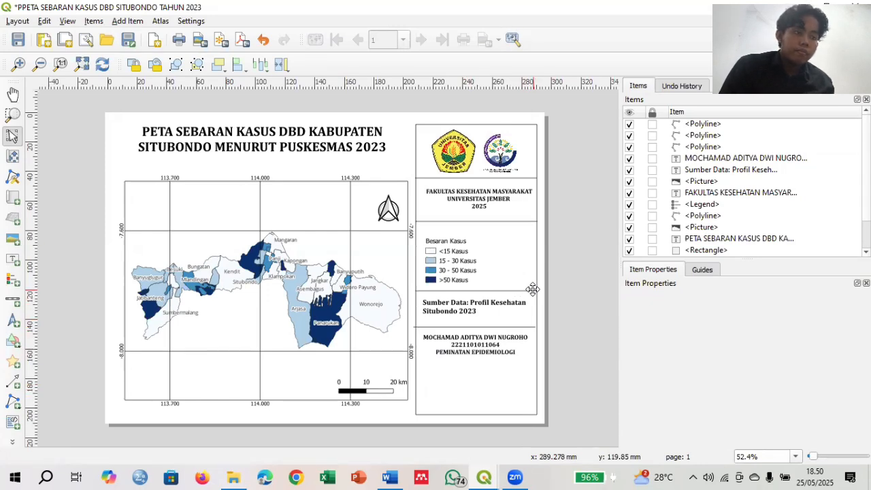
click(18, 24)
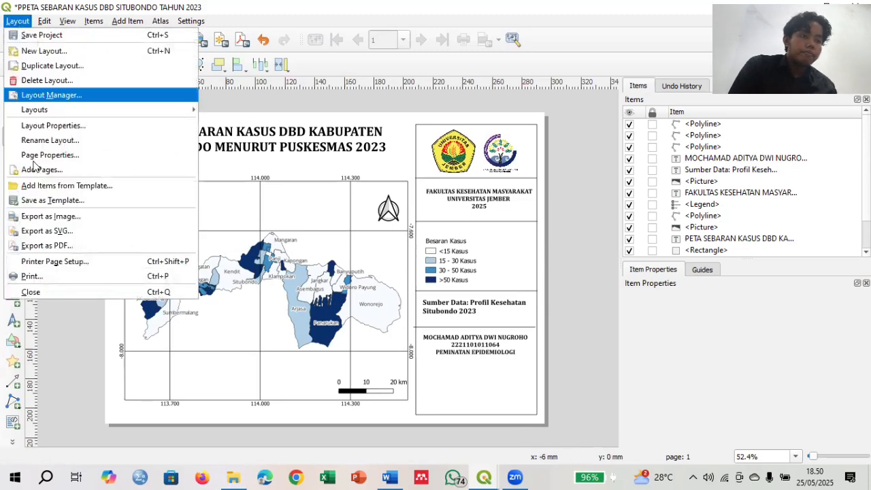
click(49, 217)
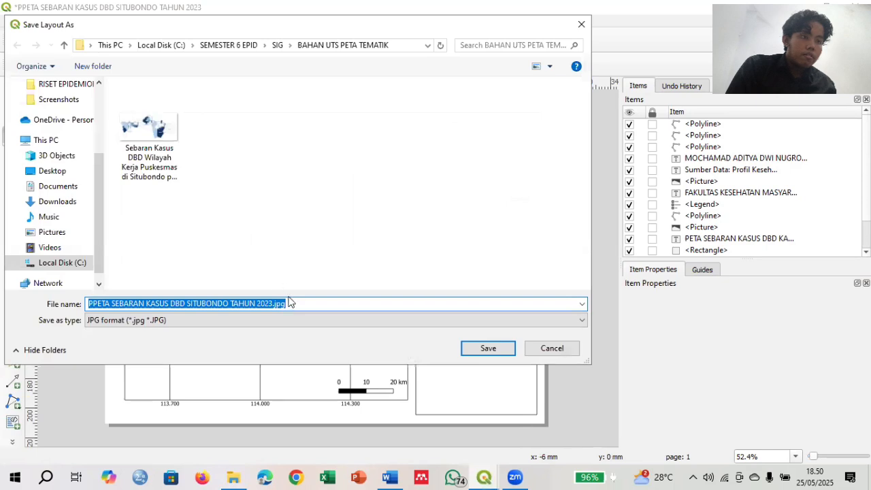
click(294, 304)
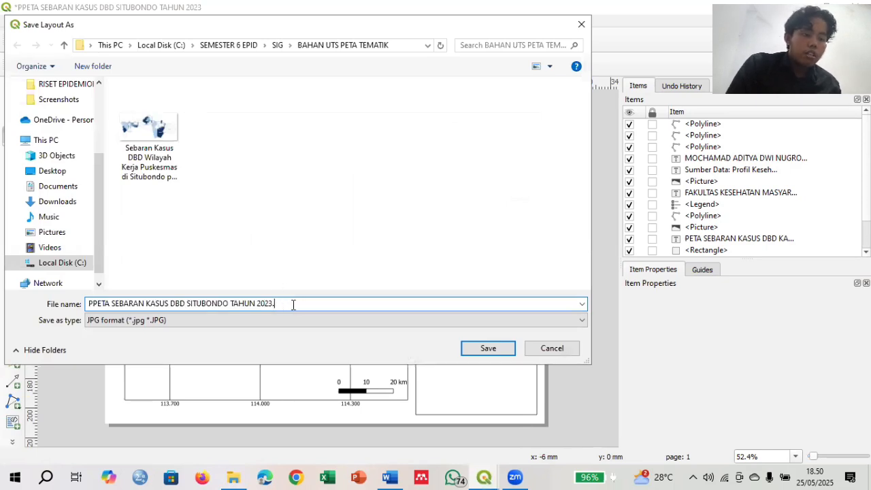
click(505, 351)
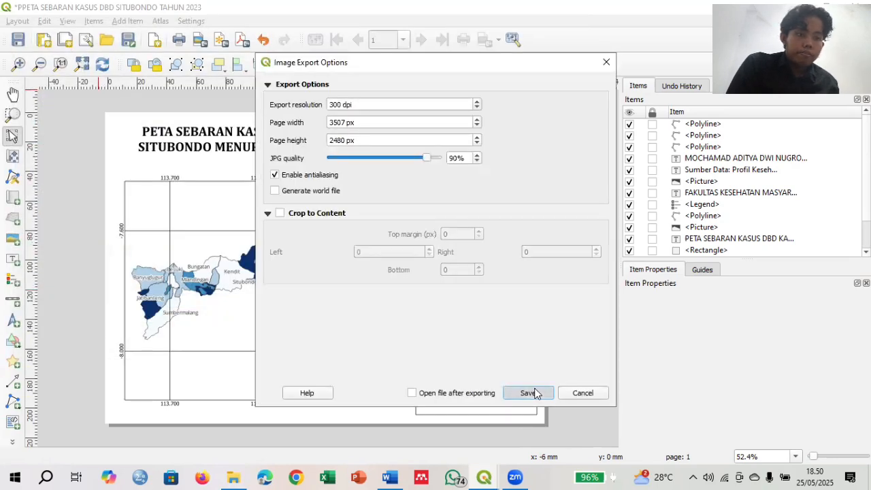
click(526, 393)
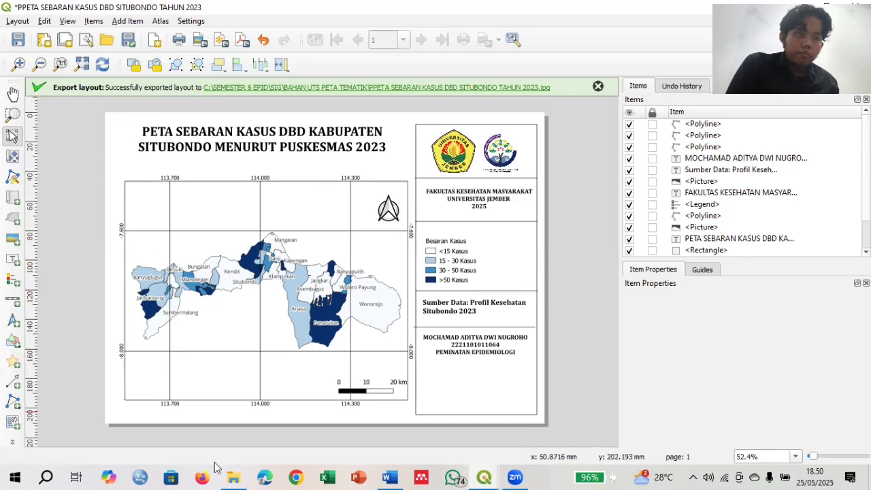
Switch to File Explorer, open the exported map JPG from SIG's BAHAN UTS PETA TEMATIK folder, and maximize the image viewer to inspect it.
click(232, 476)
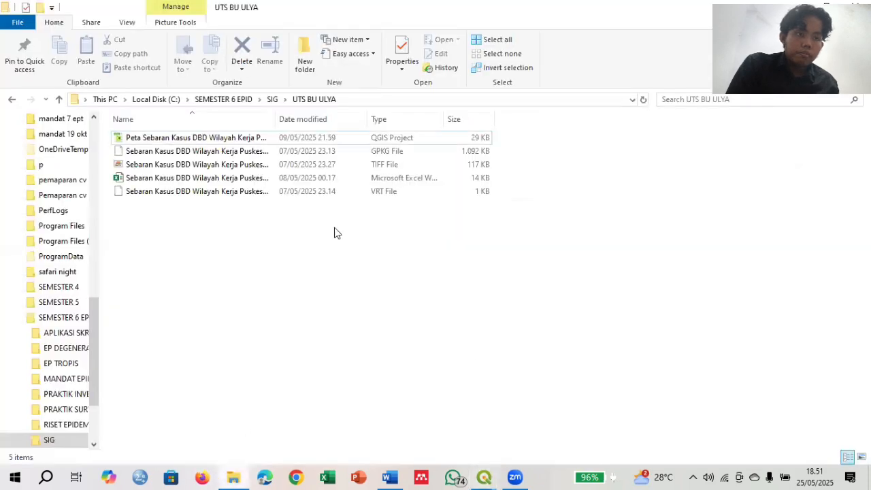
click(272, 101)
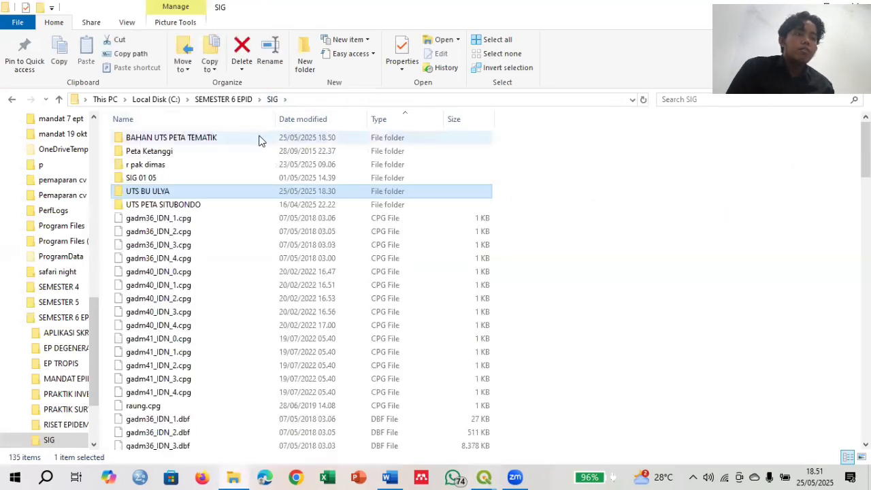
double_click(259, 138)
scroll(314, 298, down, 1)
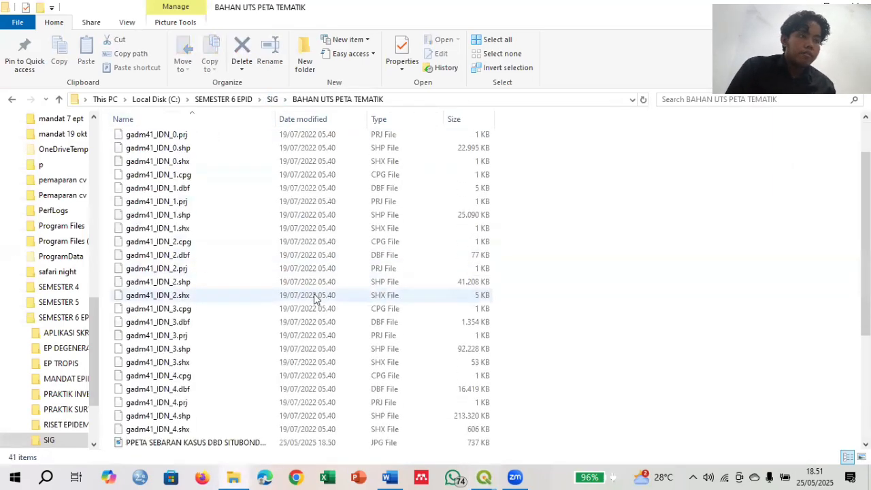
scroll(314, 298, down, 5)
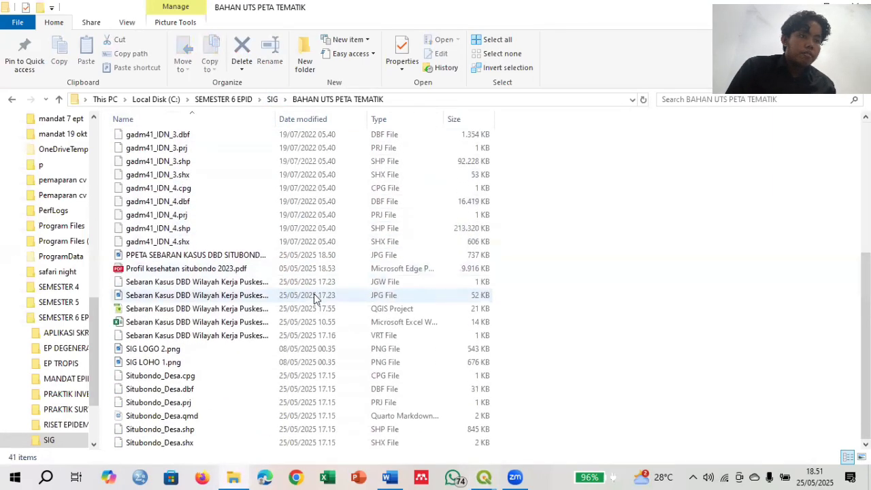
click(274, 255)
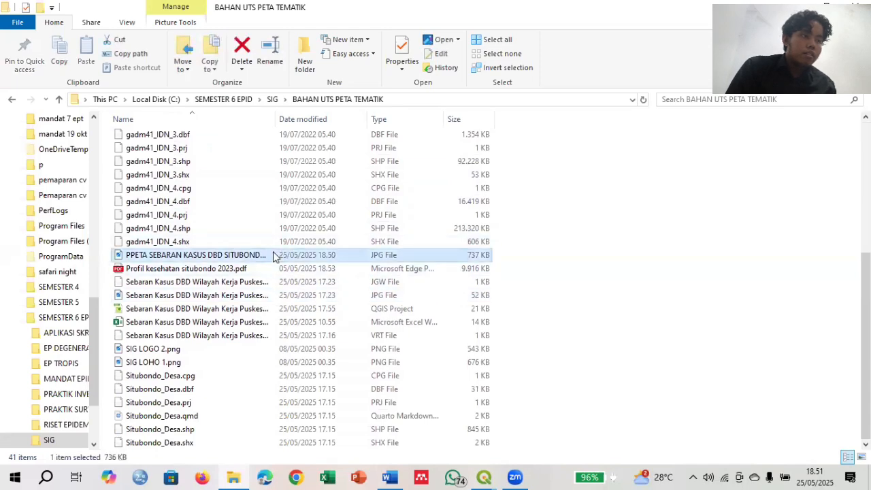
double_click(274, 255)
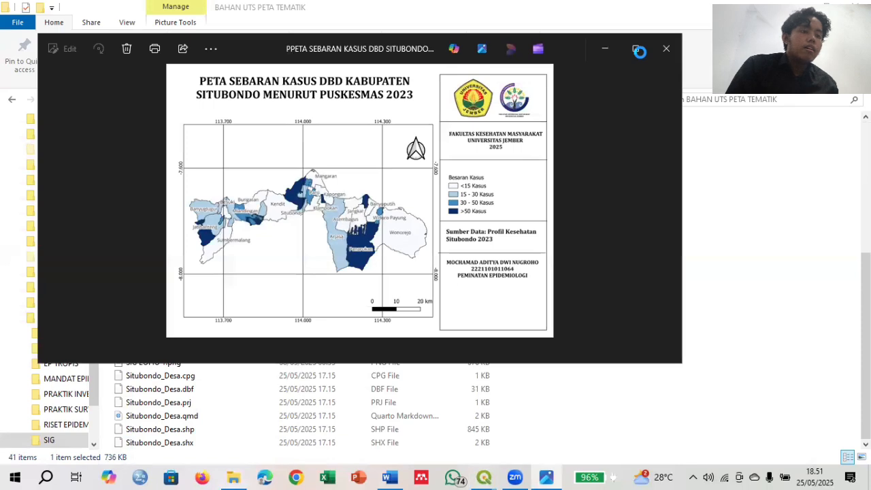
click(636, 49)
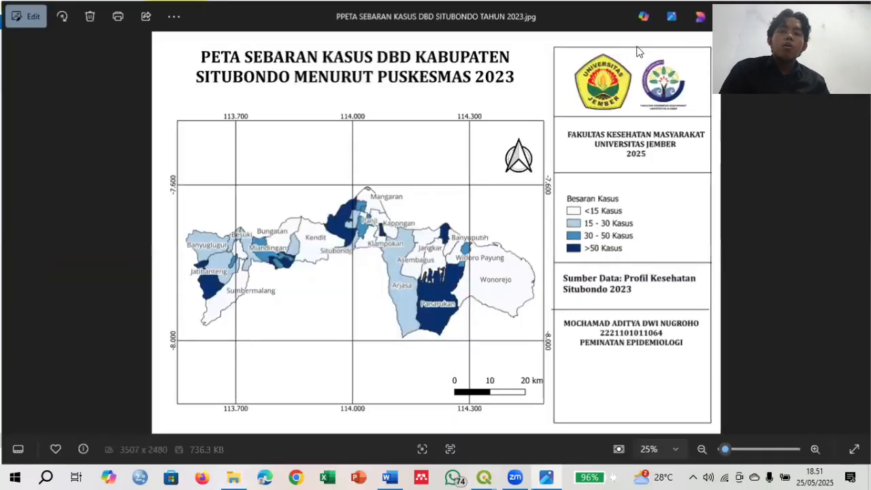